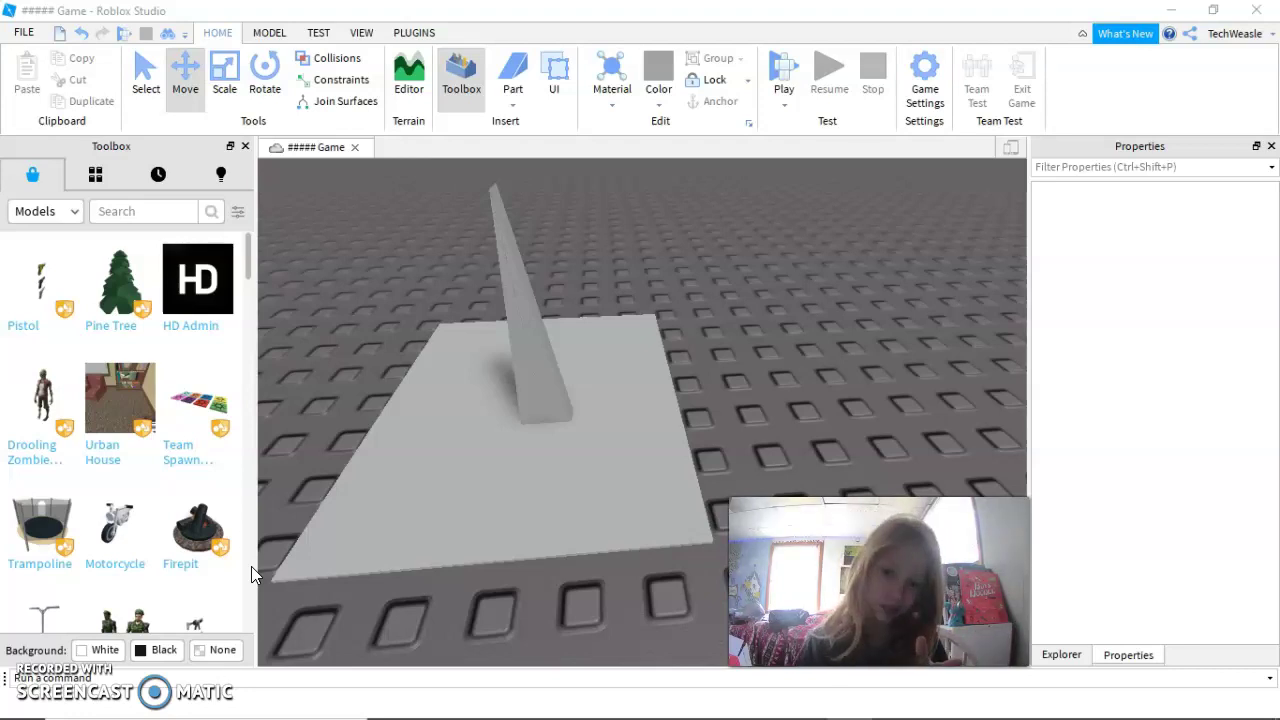
- Examine the existing spike union and the flat base plate it stands on
{"action": "left_click", "coordinate": [579, 408]}
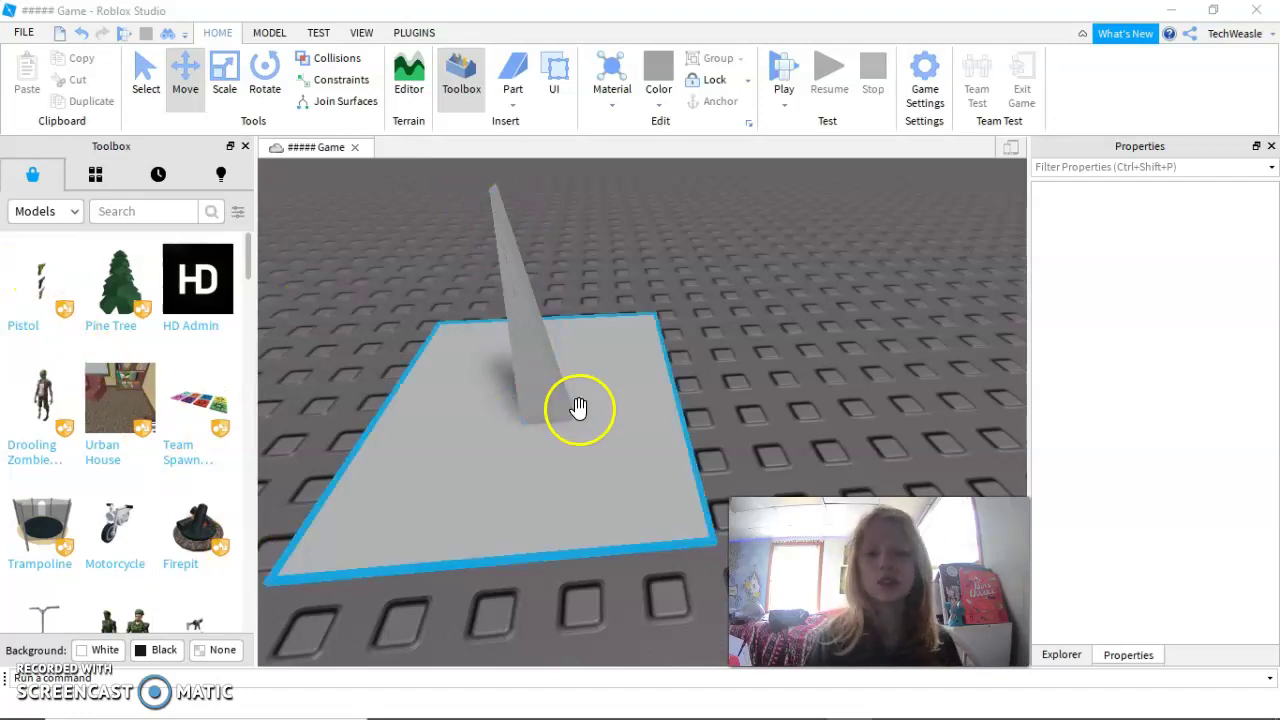
{"action": "left_click", "coordinate": [684, 392]}
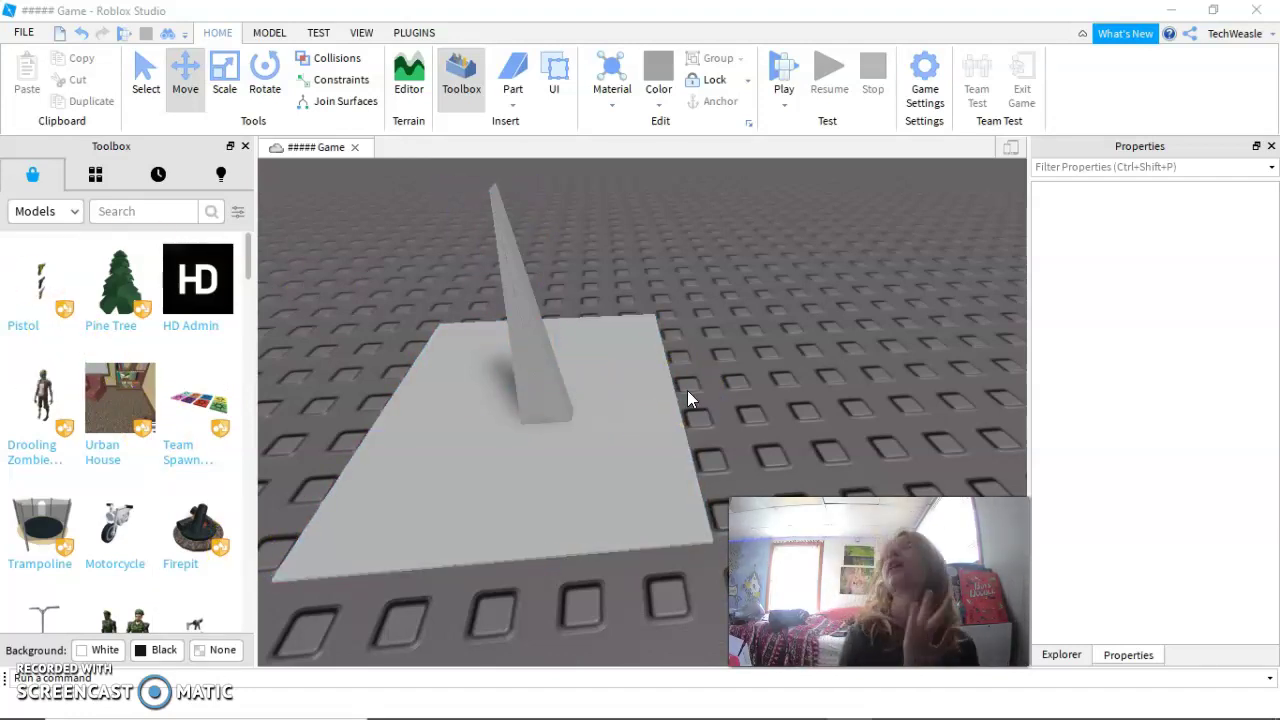
{"action": "left_click", "coordinate": [674, 371]}
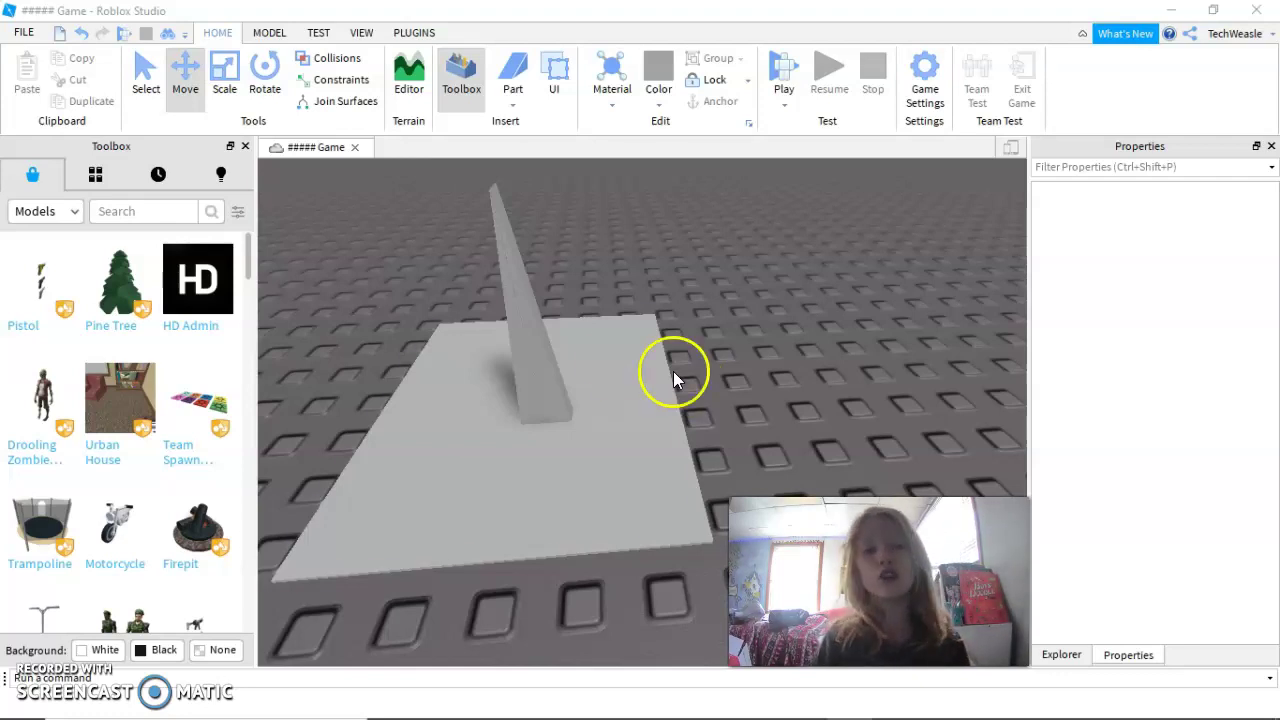
{"action": "left_click", "coordinate": [514, 363]}
{"action": "left_click", "coordinate": [523, 363]}
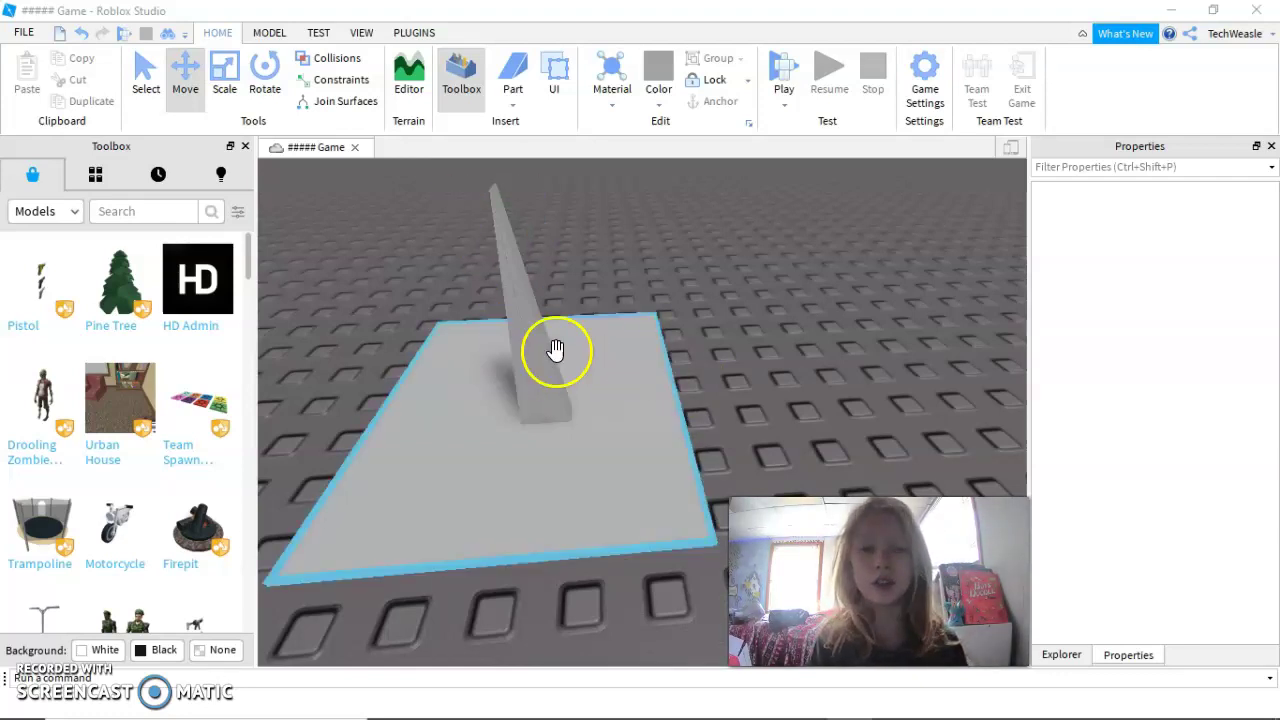
{"action": "right_click_drag", "start_coordinate": [672, 322], "coordinate": [717, 309]}
{"action": "left_click", "coordinate": [692, 310]}
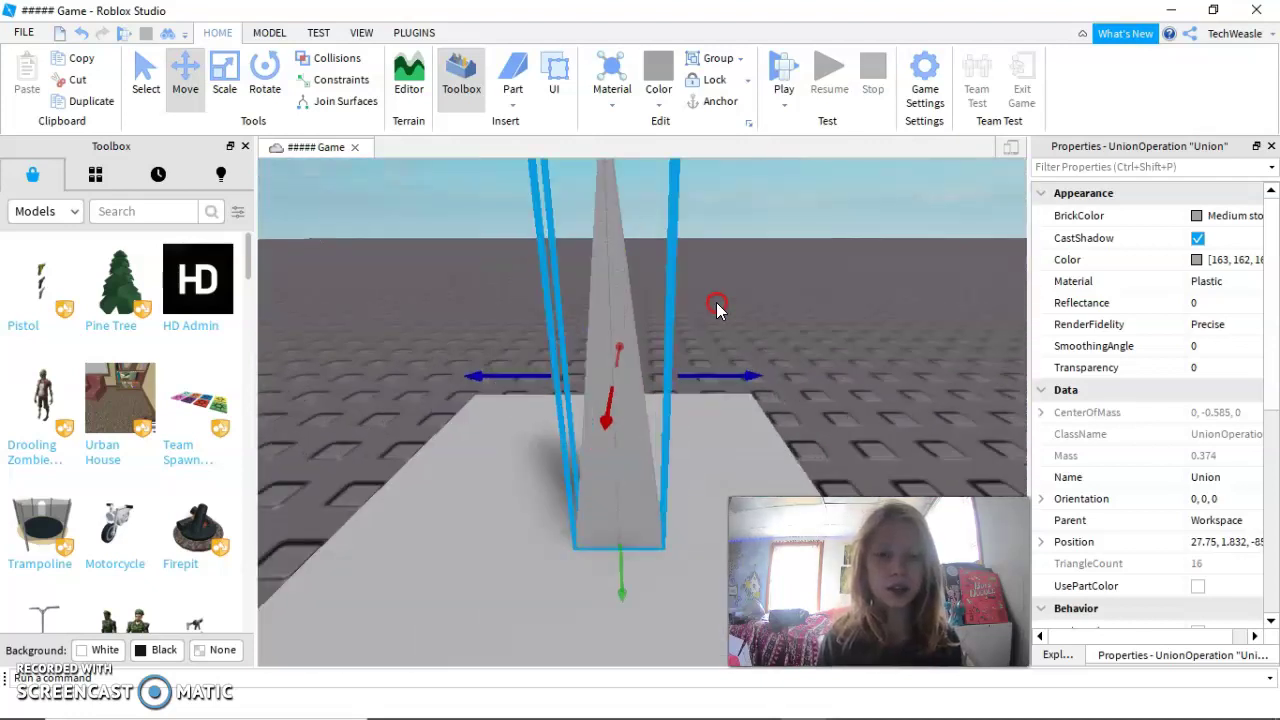
{"action": "scroll", "coordinate": [717, 309], "scroll_direction": "down", "scroll_amount": 5}
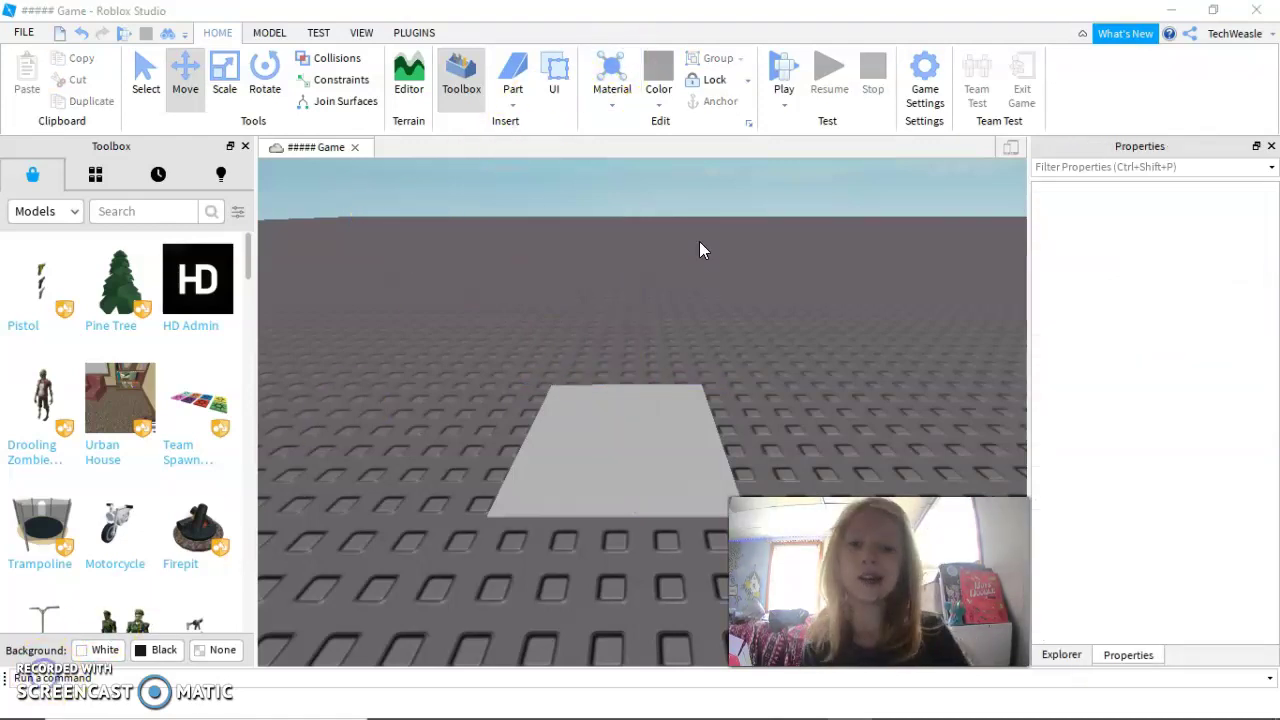
- Stretch the flat base plate with the Scale tool until it is about 6.36 by 6.36 studs
{"action": "right_click_drag", "start_coordinate": [699, 241], "coordinate": [697, 243]}
{"action": "scroll", "coordinate": [696, 262], "scroll_direction": "down", "scroll_amount": 3}
{"action": "left_click", "coordinate": [690, 304]}
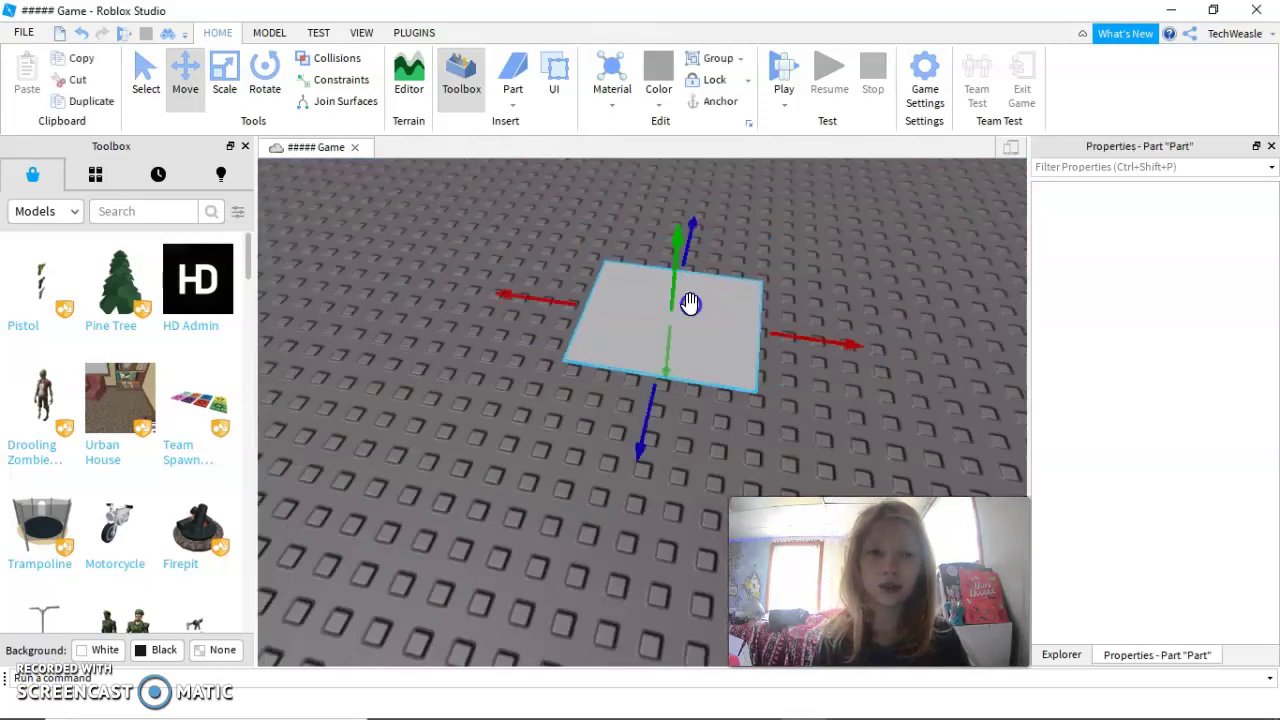
{"action": "scroll", "coordinate": [668, 320], "scroll_direction": "down", "scroll_amount": 2}
{"action": "scroll", "coordinate": [646, 335], "scroll_direction": "up", "scroll_amount": 3}
{"action": "left_click", "coordinate": [224, 72]}
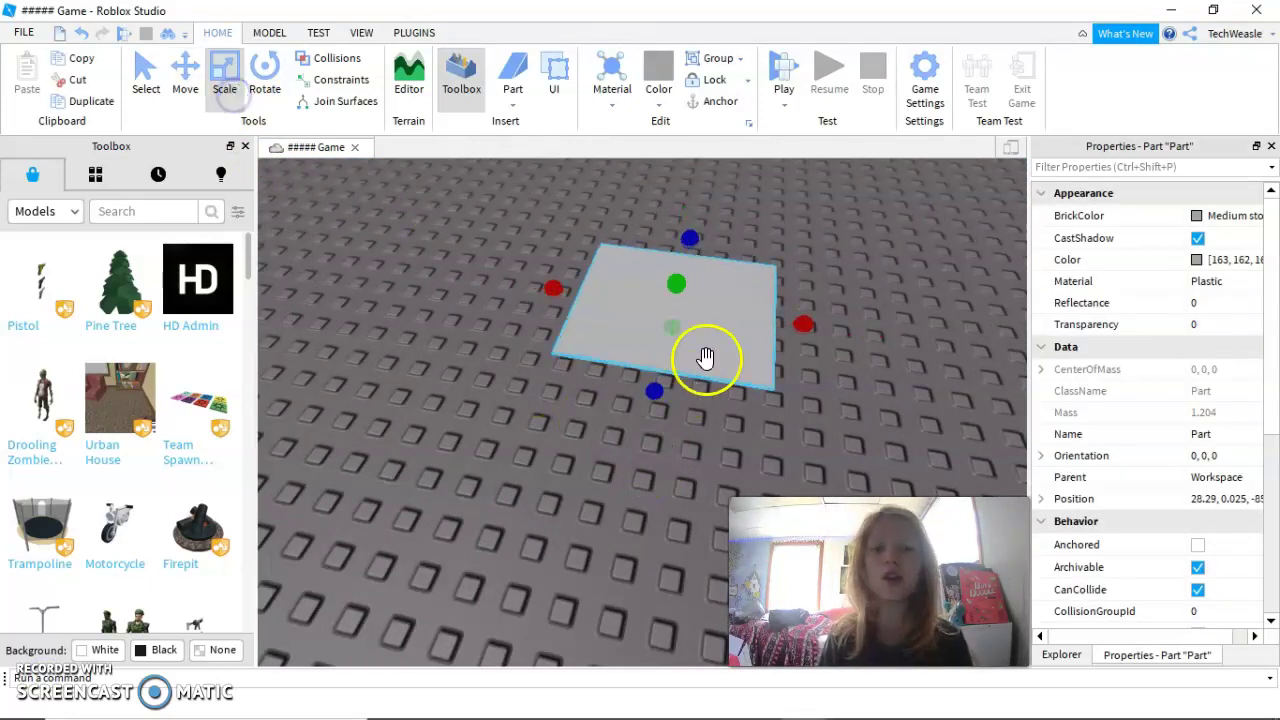
{"action": "left_click_drag", "start_coordinate": [660, 391], "coordinate": [664, 434]}
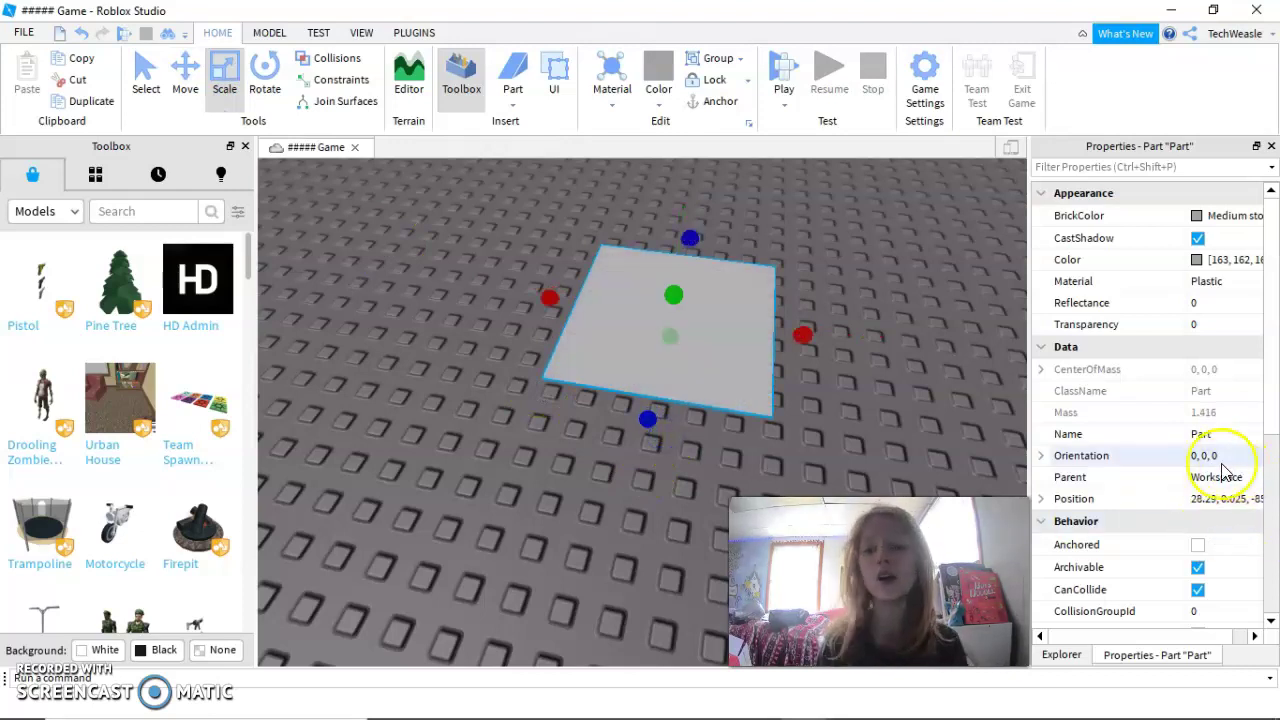
- Set the base plate's Size property to 3,0,3
{"action": "left_click_drag", "start_coordinate": [1268, 376], "coordinate": [1270, 400]}
{"action": "scroll", "coordinate": [1271, 400], "scroll_direction": "down", "scroll_amount": 5}
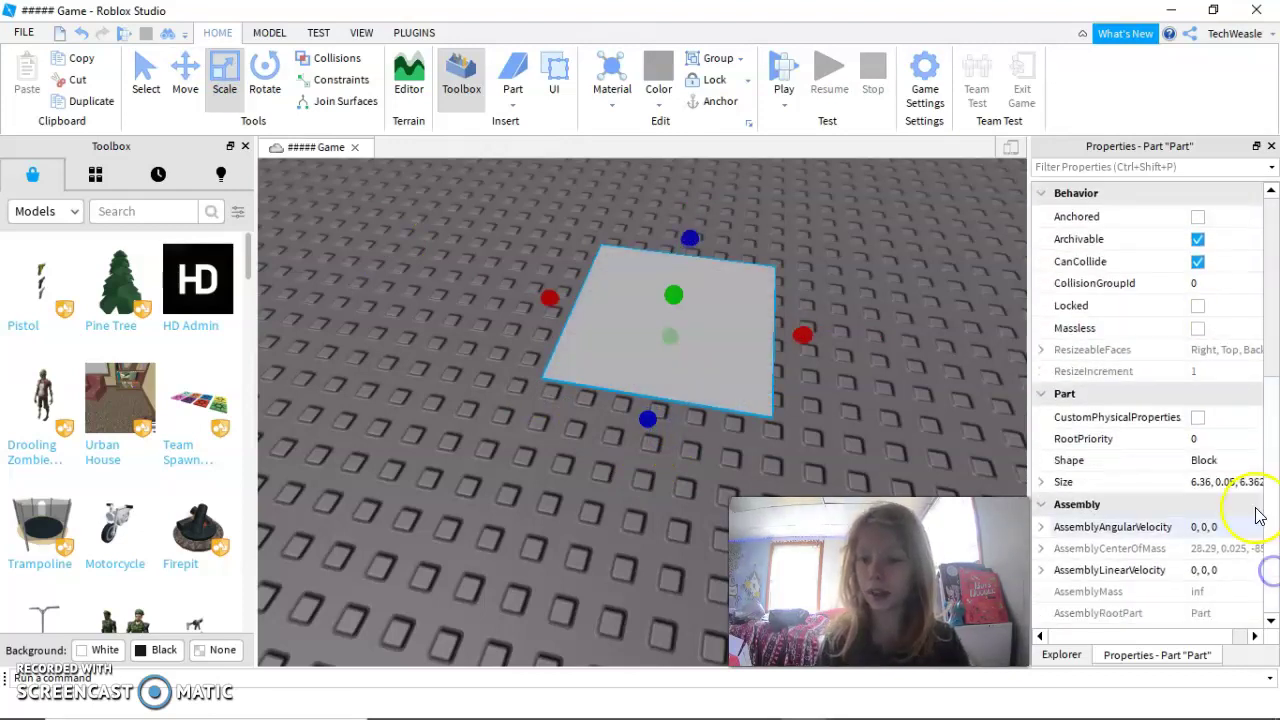
{"action": "left_click", "coordinate": [1230, 482]}
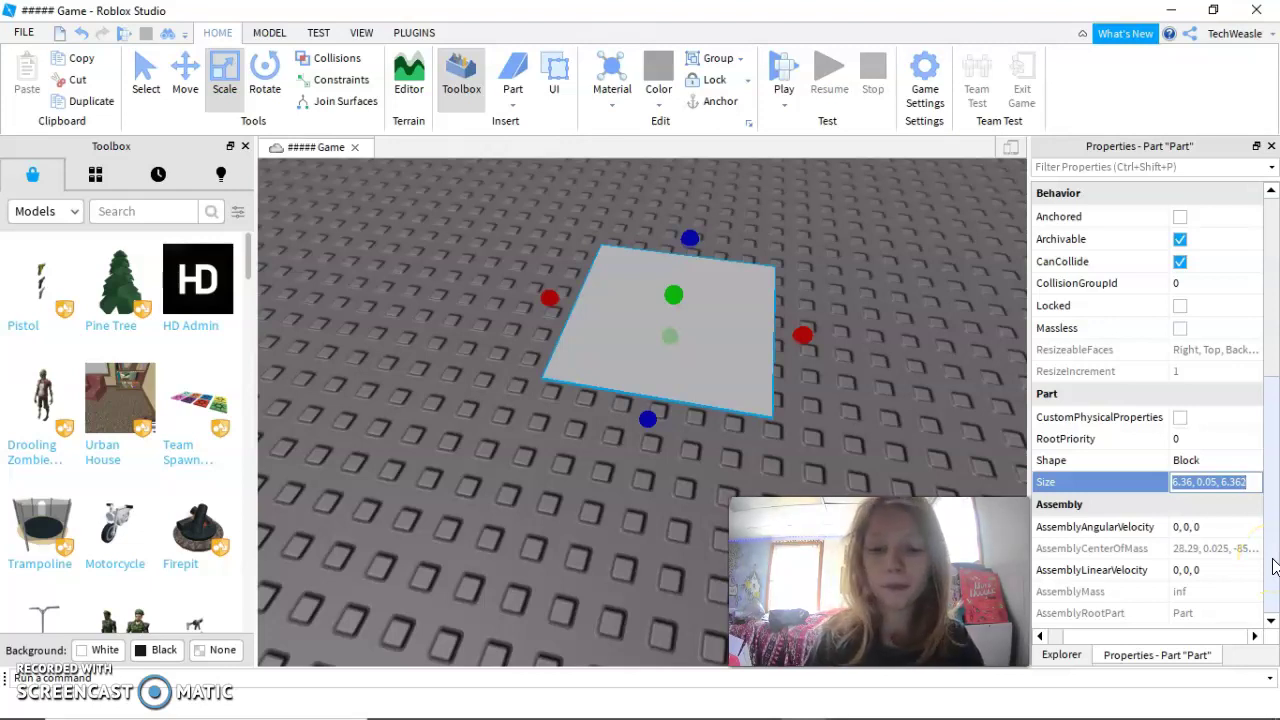
{"action": "type", "text": "3,0,3"}
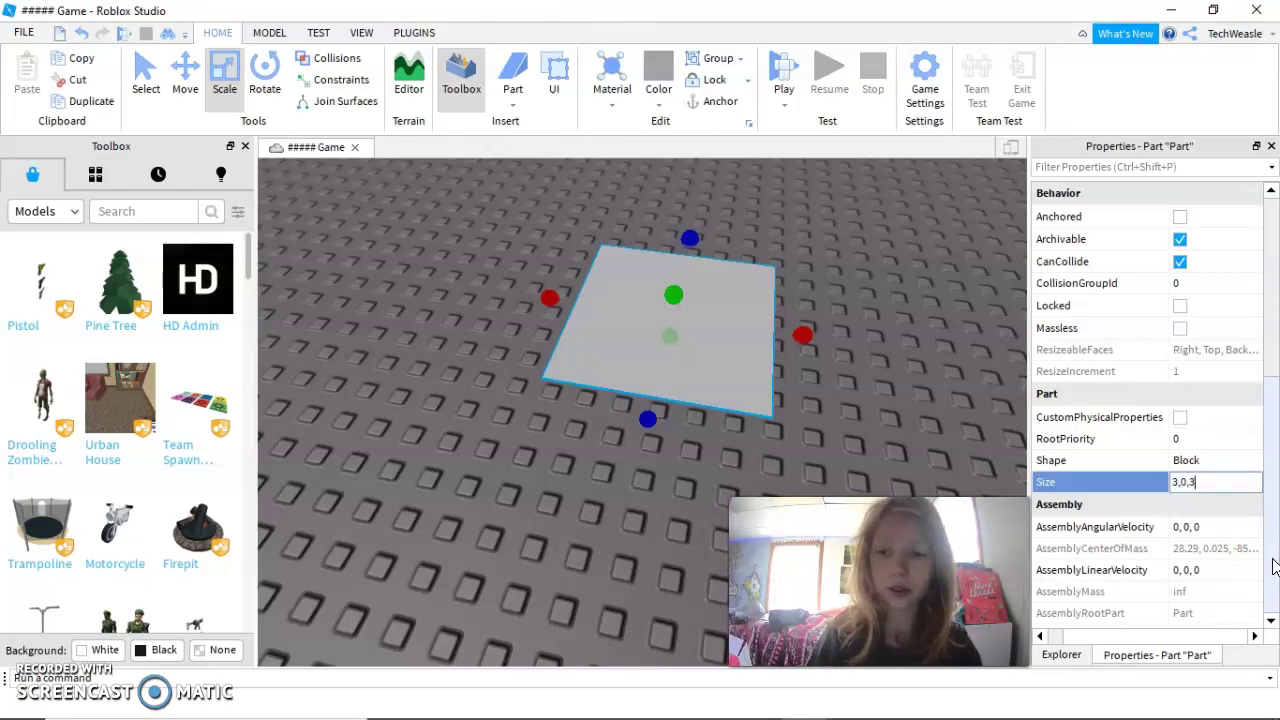
{"action": "key", "text": "Return"}
- Set the base plate's Size property to 5, 0.05, 5
{"action": "right_click_drag", "start_coordinate": [831, 357], "coordinate": [833, 362]}
{"action": "left_click", "coordinate": [1219, 482]}
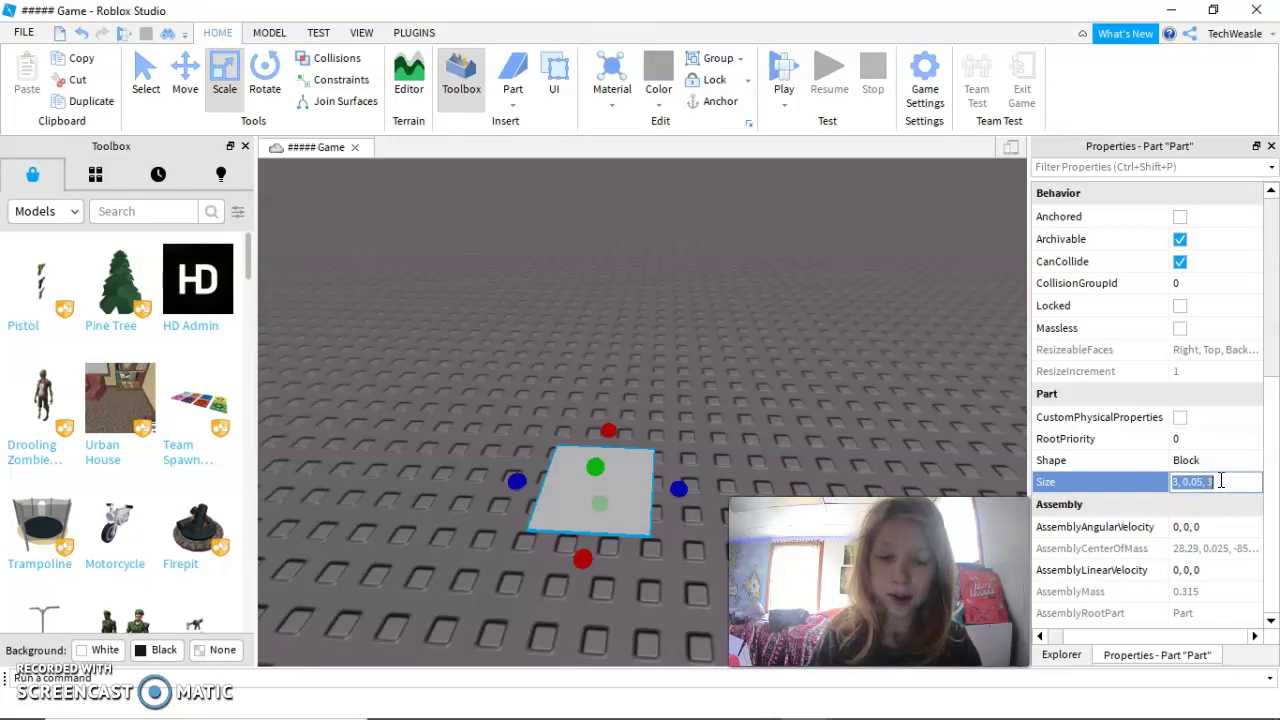
{"action": "type", "text": "5, 0.05"}
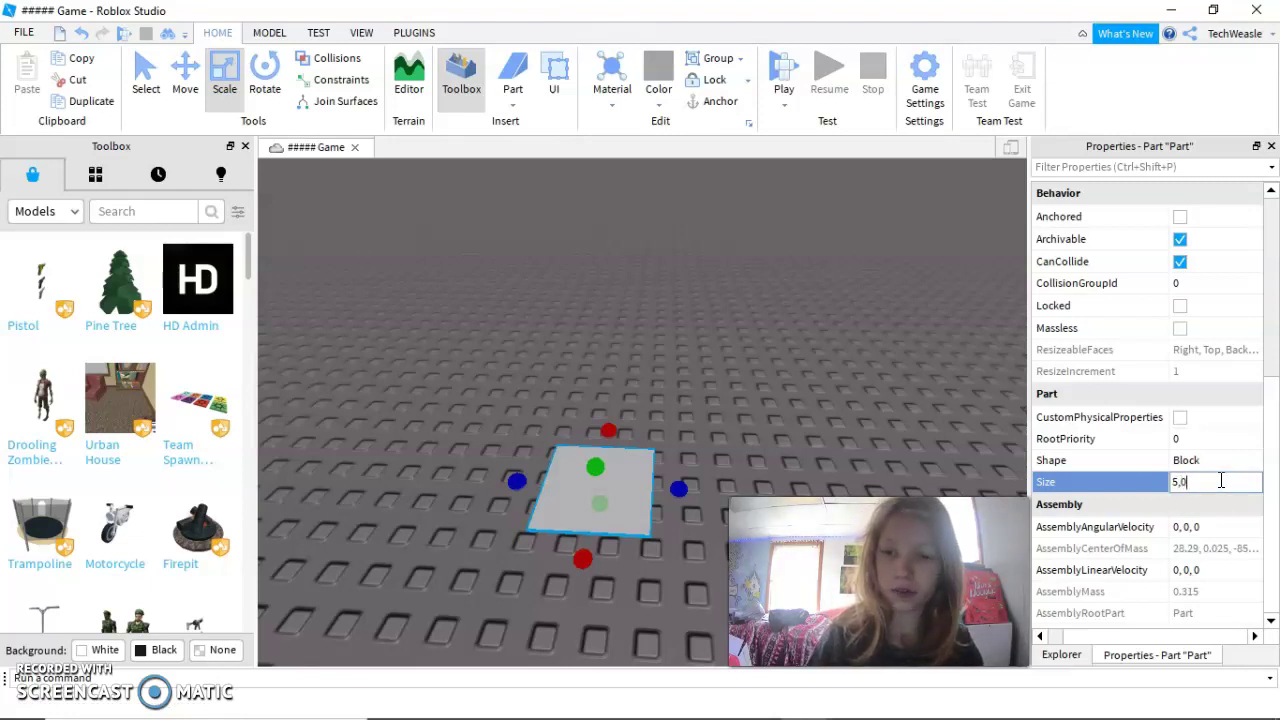
{"action": "type", "text": ", 5"}
{"action": "key", "text": "Return"}
{"action": "right_click_drag", "start_coordinate": [891, 351], "coordinate": [892, 351]}
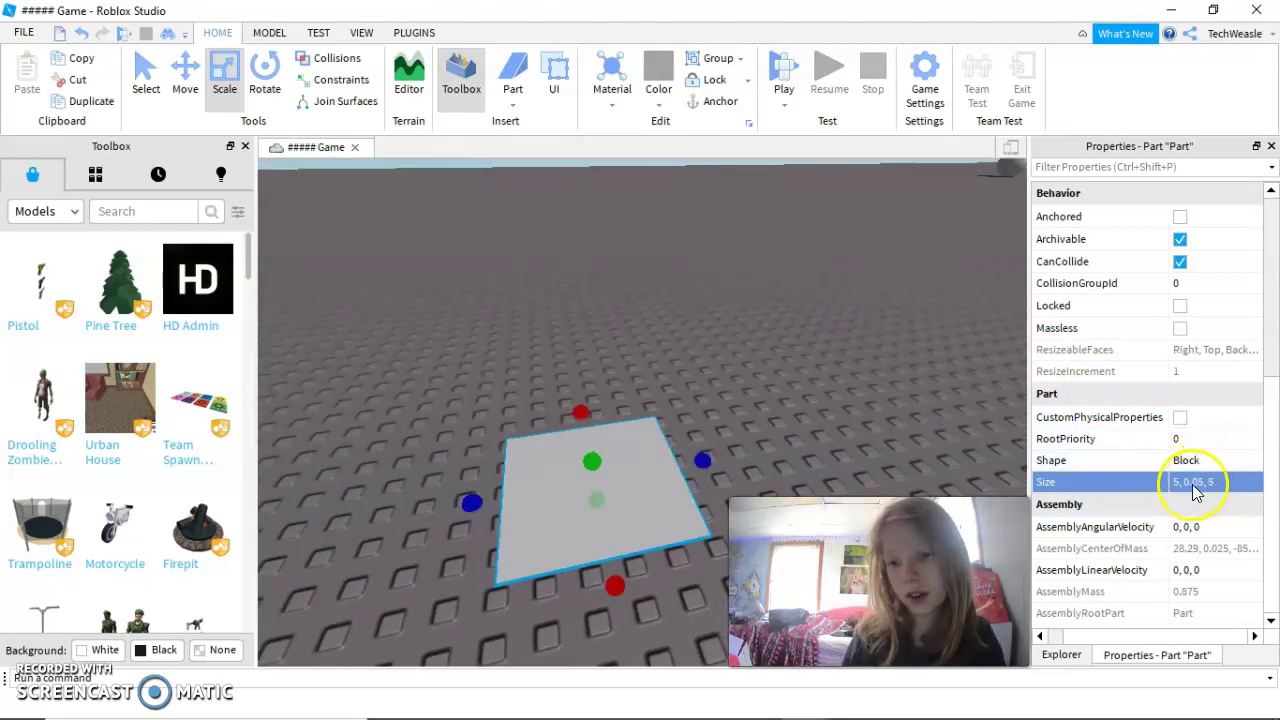
- Change the base plate's material to Diamond Plate
{"action": "right_click_drag", "start_coordinate": [943, 403], "coordinate": [988, 413]}
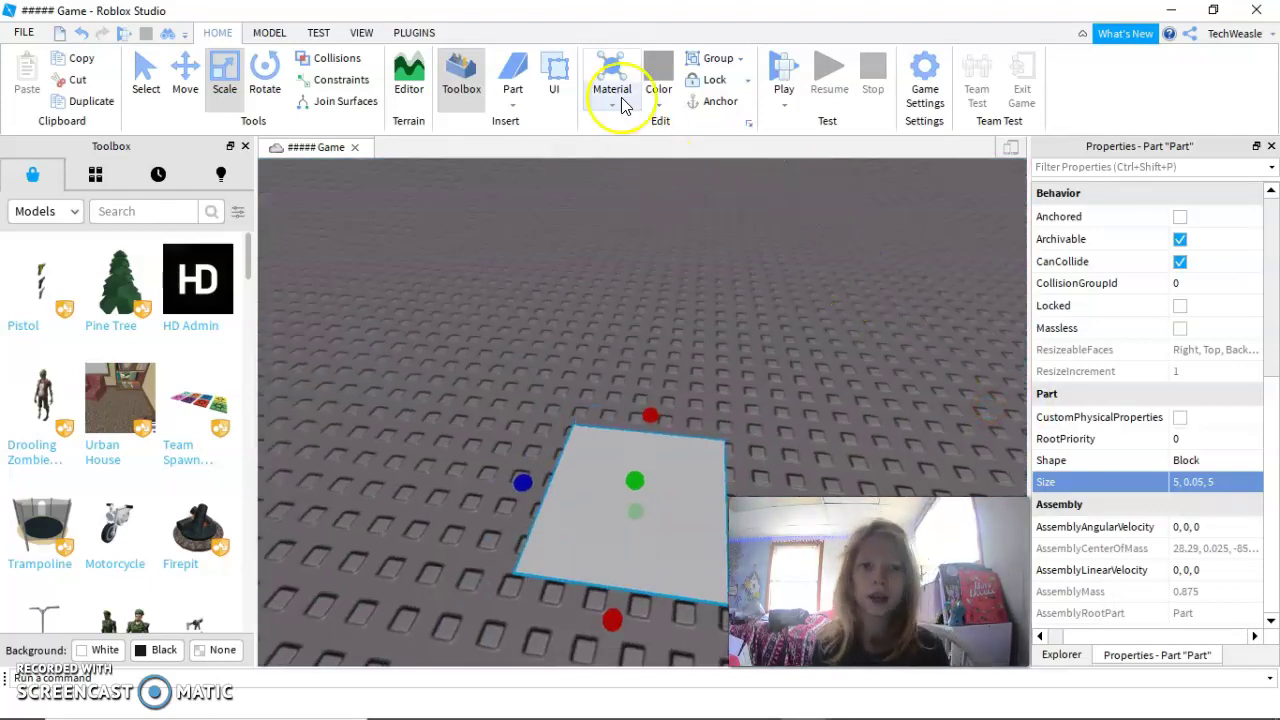
{"action": "left_click", "coordinate": [612, 80]}
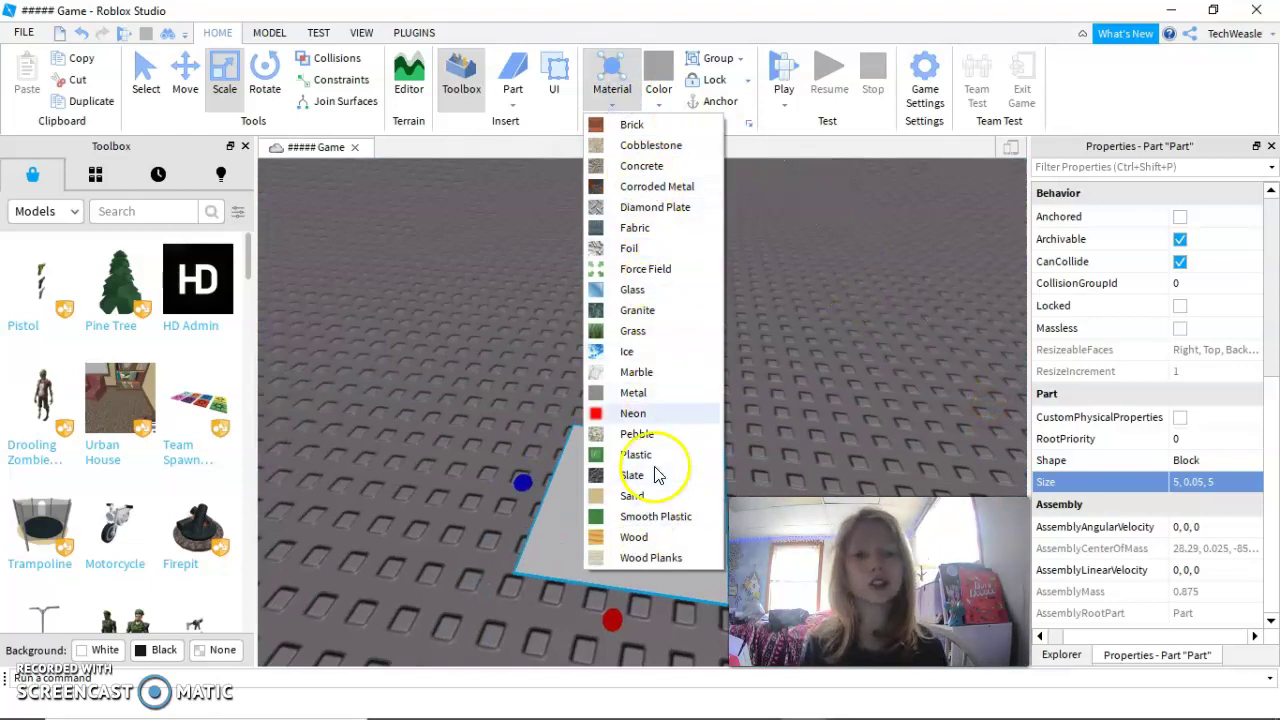
{"action": "left_click", "coordinate": [655, 207]}
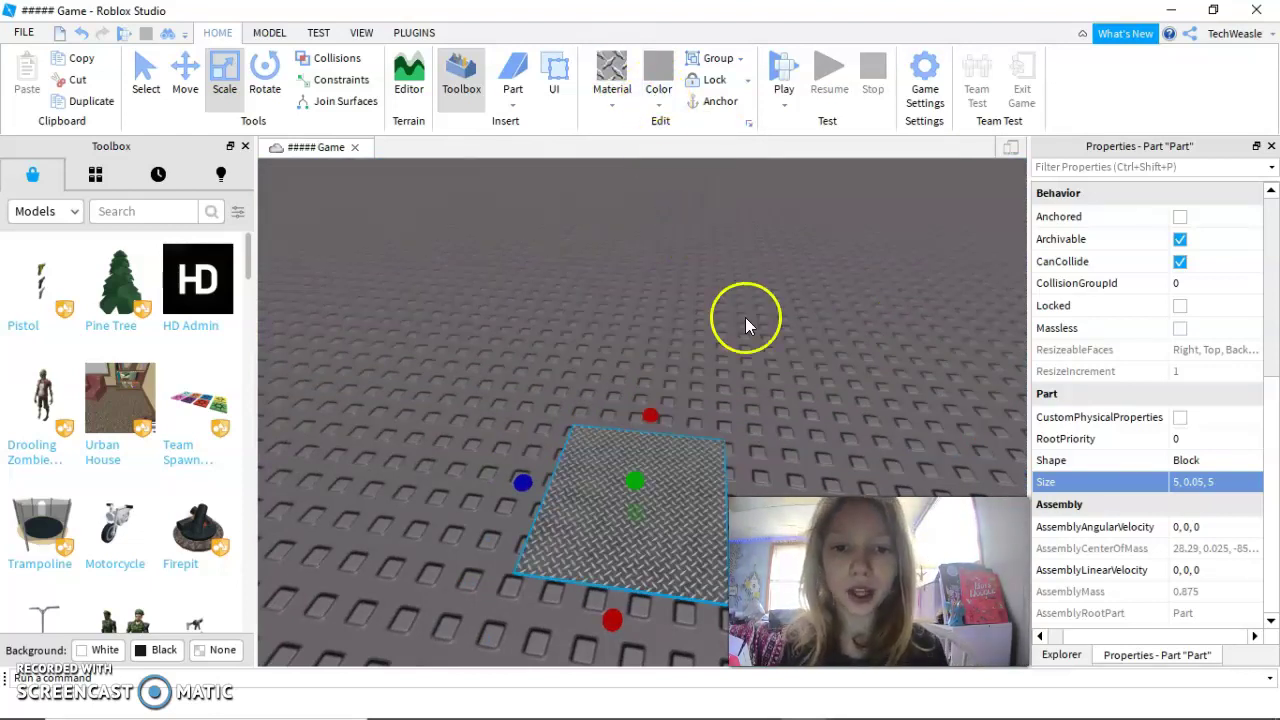
{"action": "right_click_drag", "start_coordinate": [781, 369], "coordinate": [781, 371]}
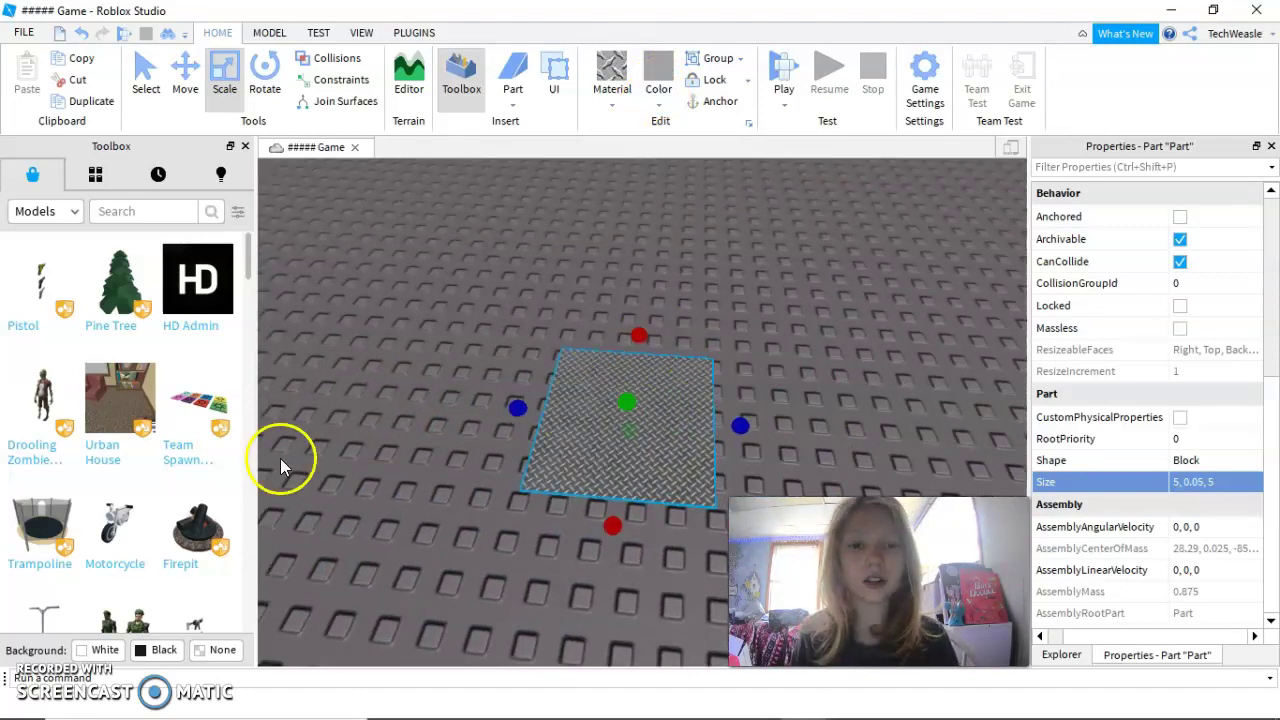
- Insert a wedge part on top of the diamond-plate base
{"action": "key", "text": "d"}
{"action": "key", "text": "a"}
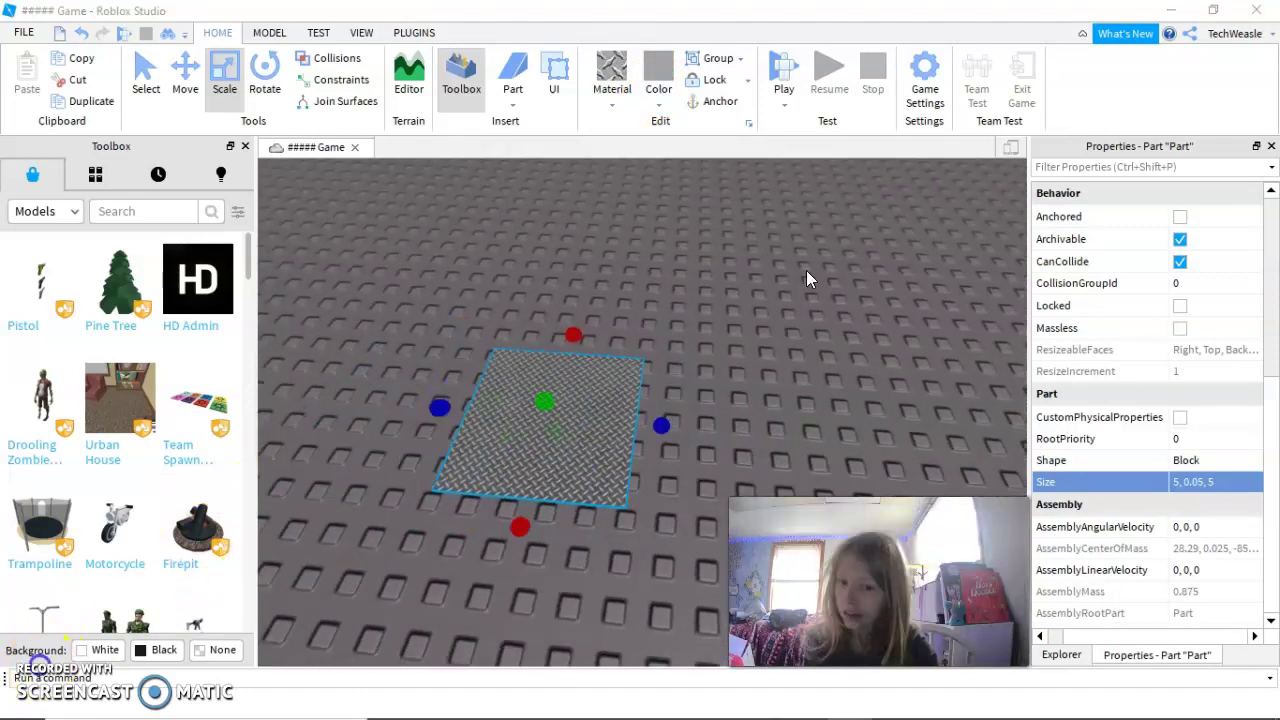
{"action": "right_click_drag", "start_coordinate": [806, 270], "coordinate": [806, 270]}
{"action": "scroll", "coordinate": [805, 270], "scroll_direction": "up", "scroll_amount": 4}
{"action": "scroll", "coordinate": [806, 271], "scroll_direction": "down", "scroll_amount": 4}
{"action": "scroll", "coordinate": [806, 270], "scroll_direction": "down", "scroll_amount": 2}
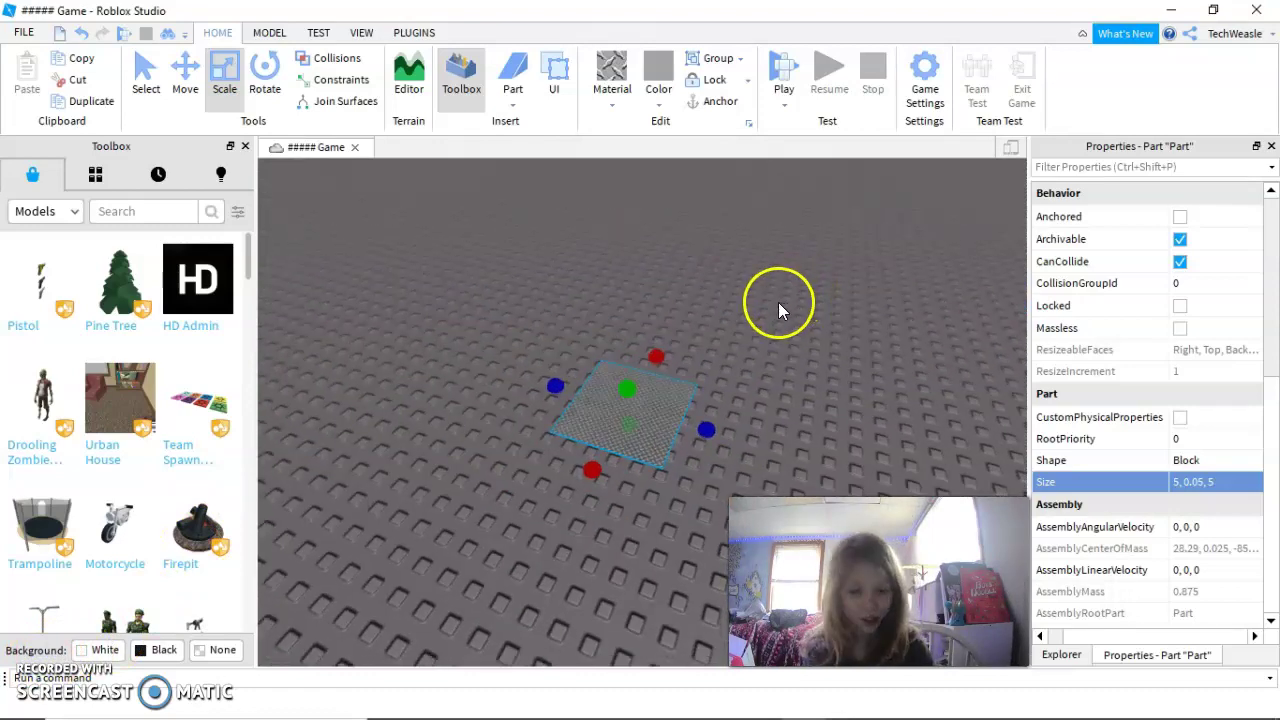
{"action": "right_click_drag", "start_coordinate": [778, 302], "coordinate": [778, 302]}
{"action": "scroll", "coordinate": [778, 302], "scroll_direction": "up", "scroll_amount": 3}
{"action": "left_click", "coordinate": [512, 104]}
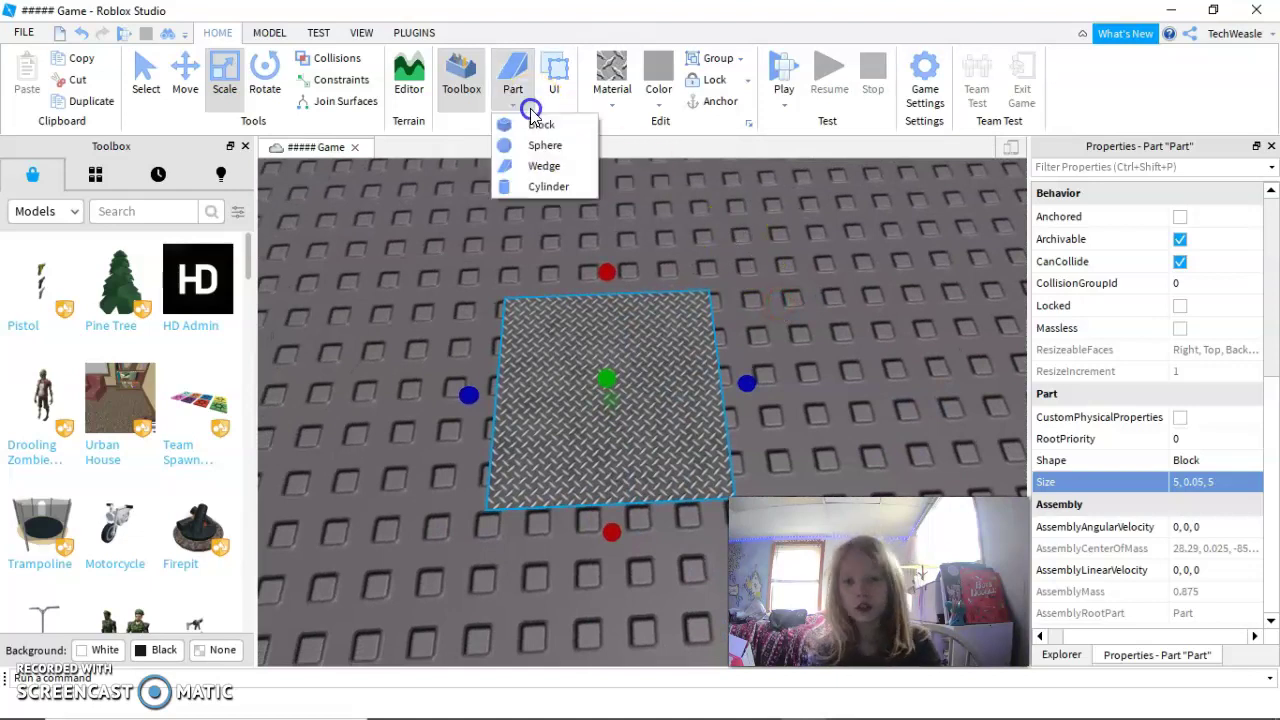
{"action": "left_click", "coordinate": [548, 170]}
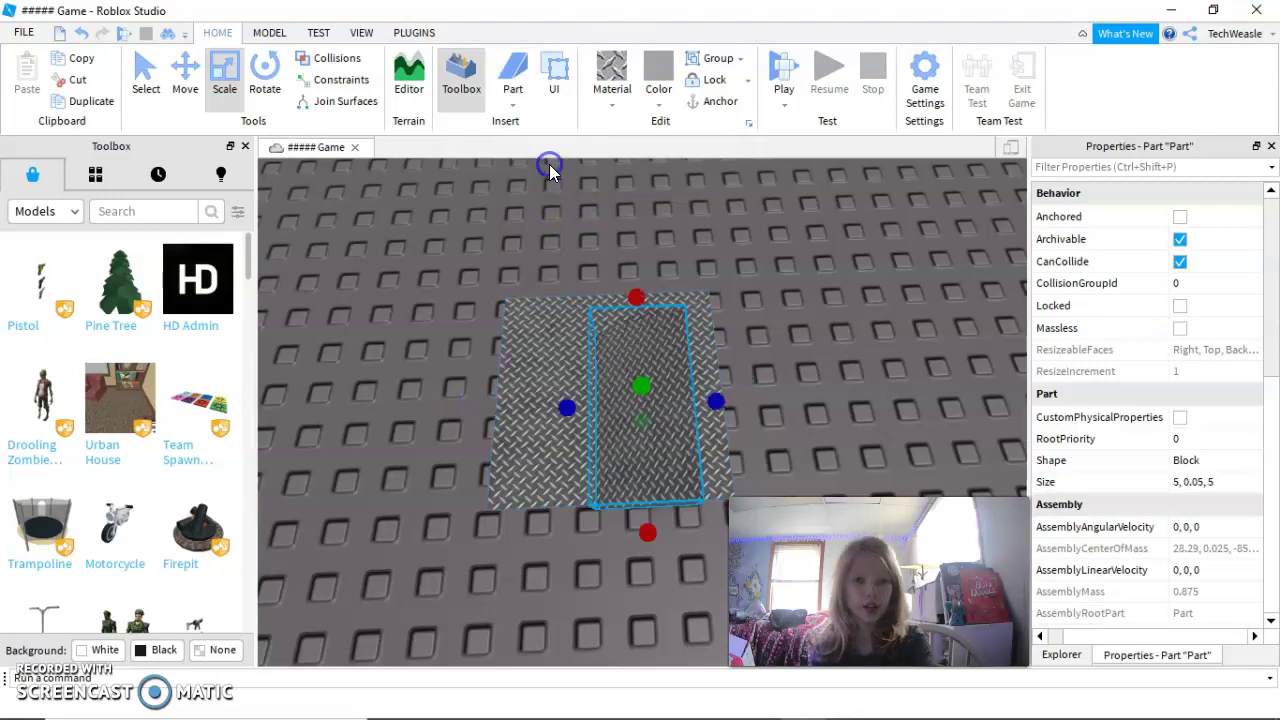
{"action": "right_click_drag", "start_coordinate": [726, 298], "coordinate": [726, 298]}
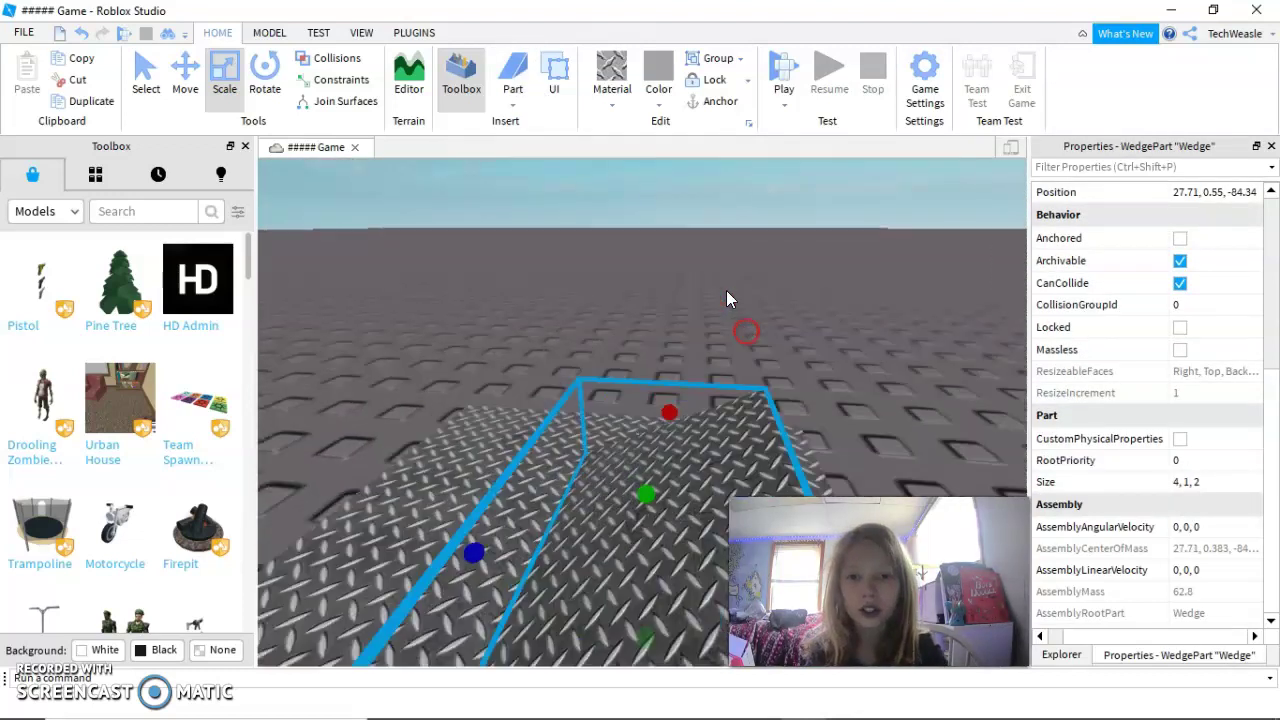
- Try Concrete as the wedge's material and settle on Metal
{"action": "left_click", "coordinate": [616, 110]}
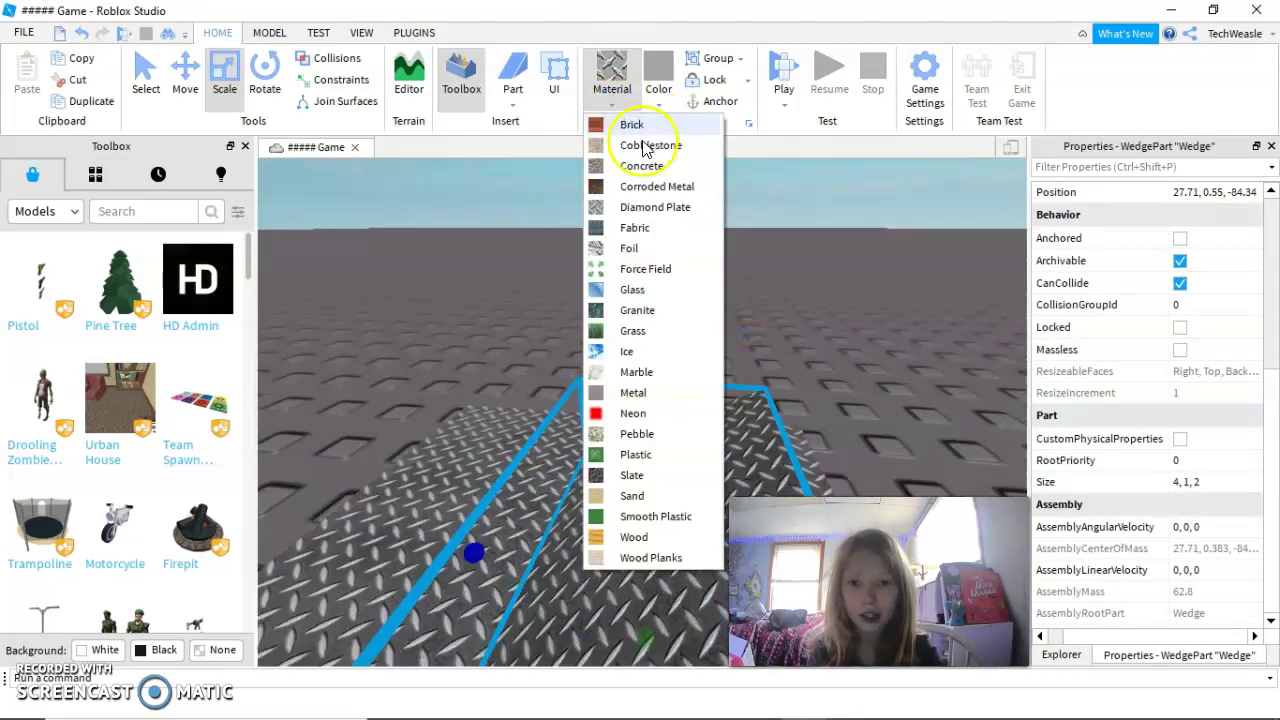
{"action": "left_click", "coordinate": [664, 166]}
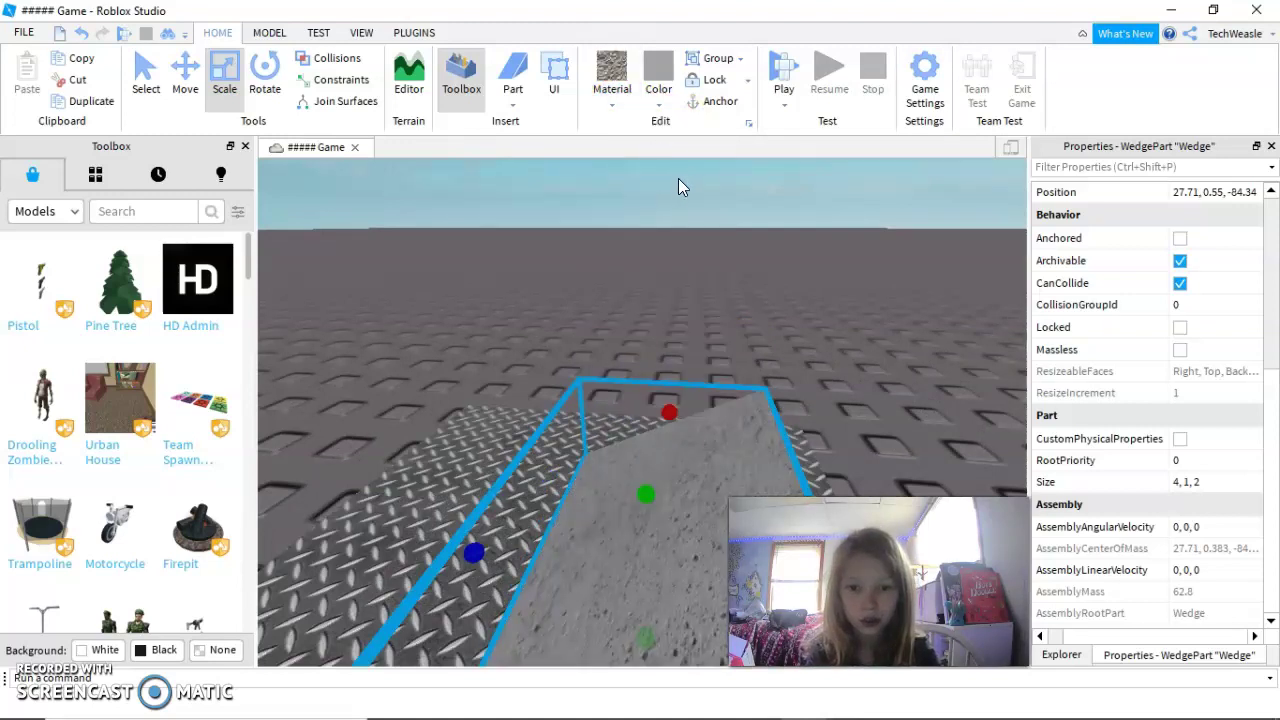
{"action": "left_click", "coordinate": [611, 78]}
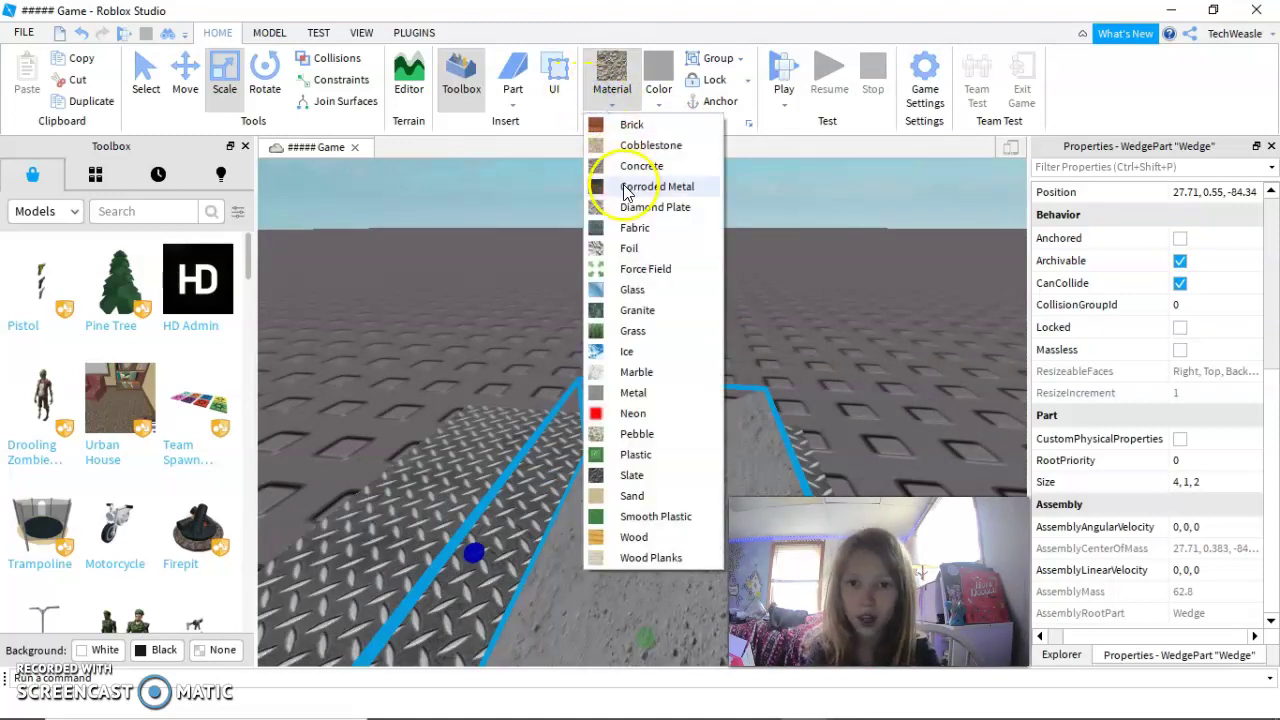
{"action": "left_click", "coordinate": [634, 392]}
- Scale the wedge into a tall, thin spike about 1.82 wide, 6.34 high and 0.54 deep
{"action": "right_click_drag", "start_coordinate": [666, 402], "coordinate": [668, 410]}
{"action": "scroll", "coordinate": [666, 410], "scroll_direction": "down", "scroll_amount": 3}
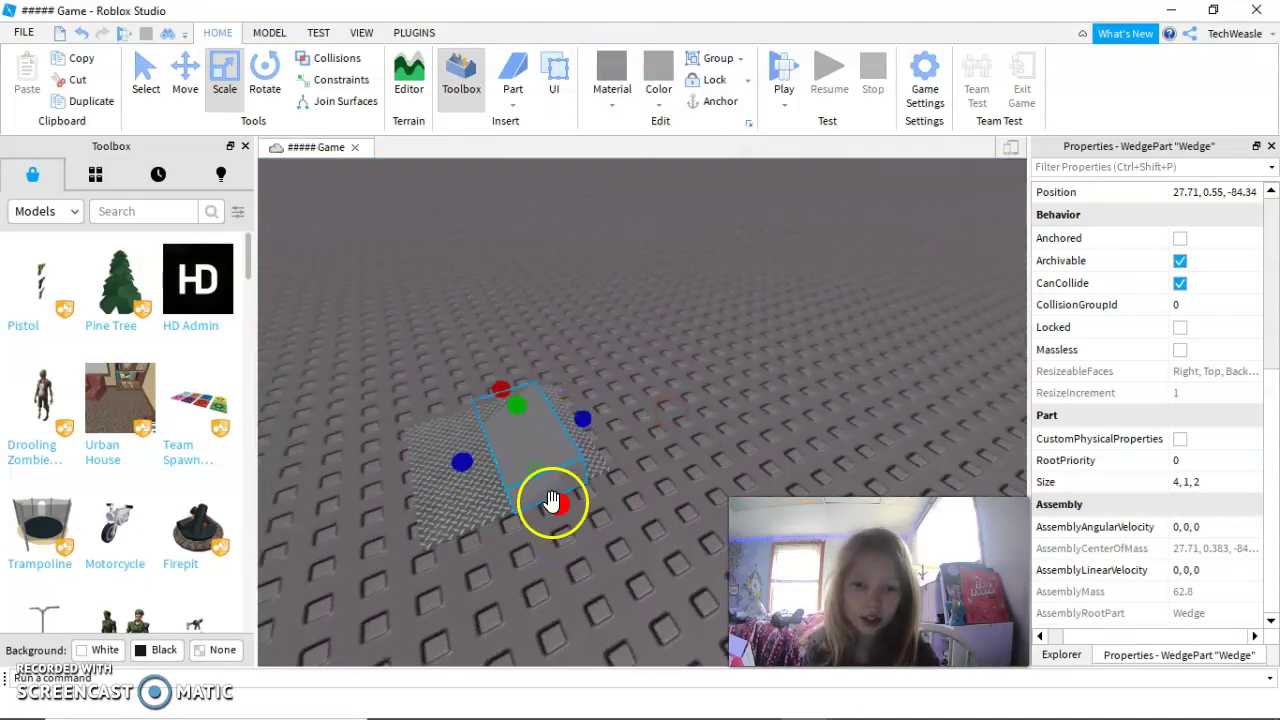
{"action": "left_click_drag", "start_coordinate": [552, 500], "coordinate": [531, 432]}
{"action": "left_click_drag", "start_coordinate": [508, 387], "coordinate": [487, 161]}
{"action": "left_click_drag", "start_coordinate": [555, 305], "coordinate": [497, 309]}
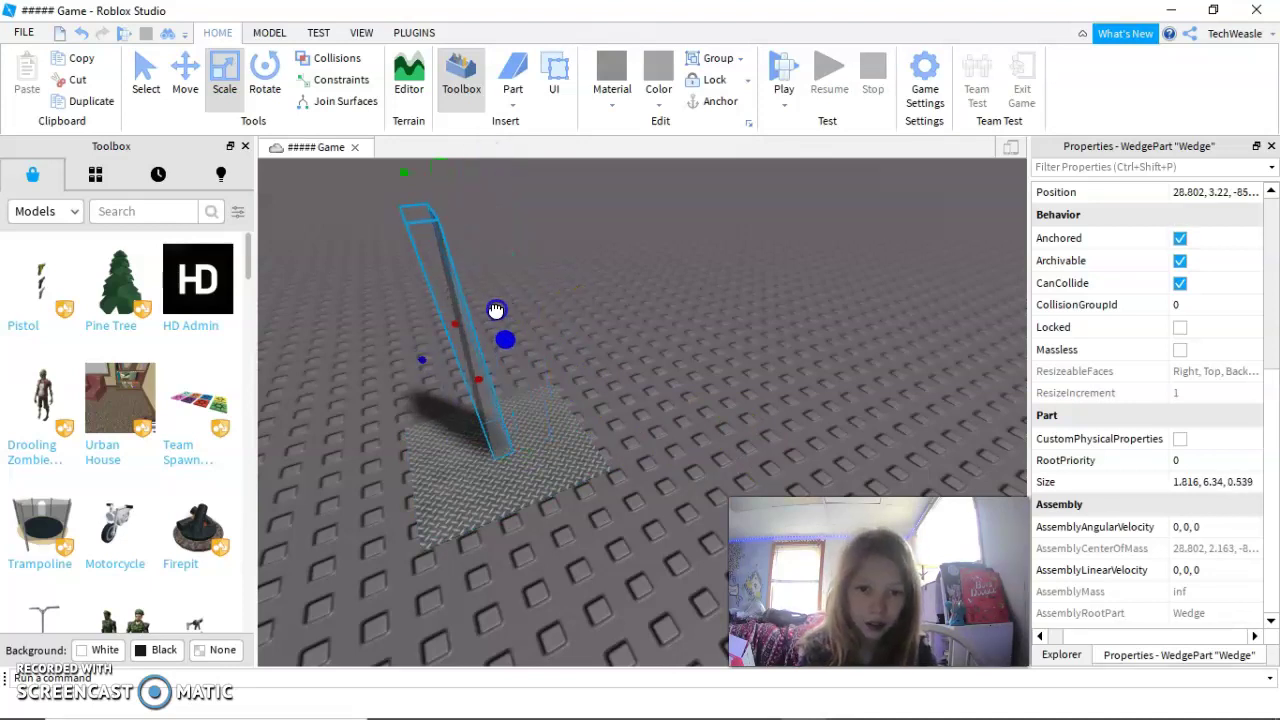
- Narrow the wedge spike to about 0.65 wide and shorten it to about 4.12 high
{"action": "scroll", "coordinate": [571, 314], "scroll_direction": "up", "scroll_amount": 5}
{"action": "scroll", "coordinate": [535, 320], "scroll_direction": "down", "scroll_amount": 5}
{"action": "left_click_drag", "start_coordinate": [662, 487], "coordinate": [613, 480]}
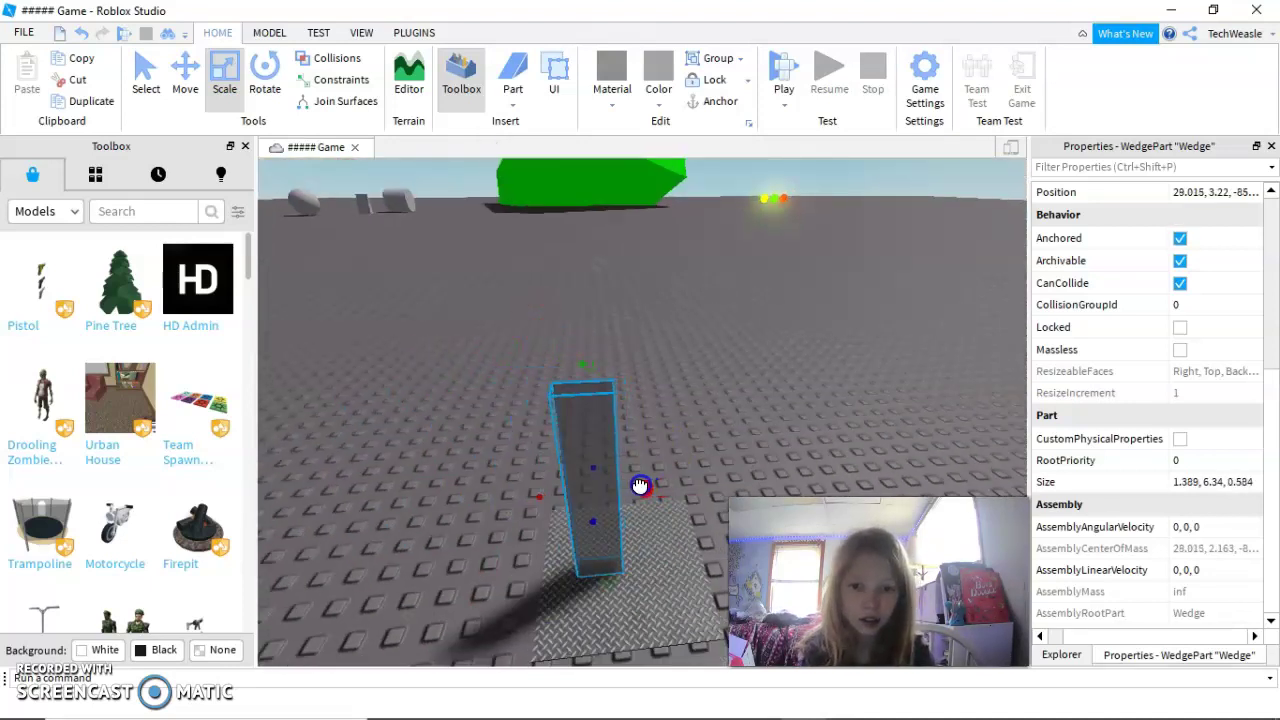
{"action": "scroll", "coordinate": [613, 478], "scroll_direction": "up", "scroll_amount": 1}
{"action": "right_click_drag", "start_coordinate": [612, 478], "coordinate": [603, 429]}
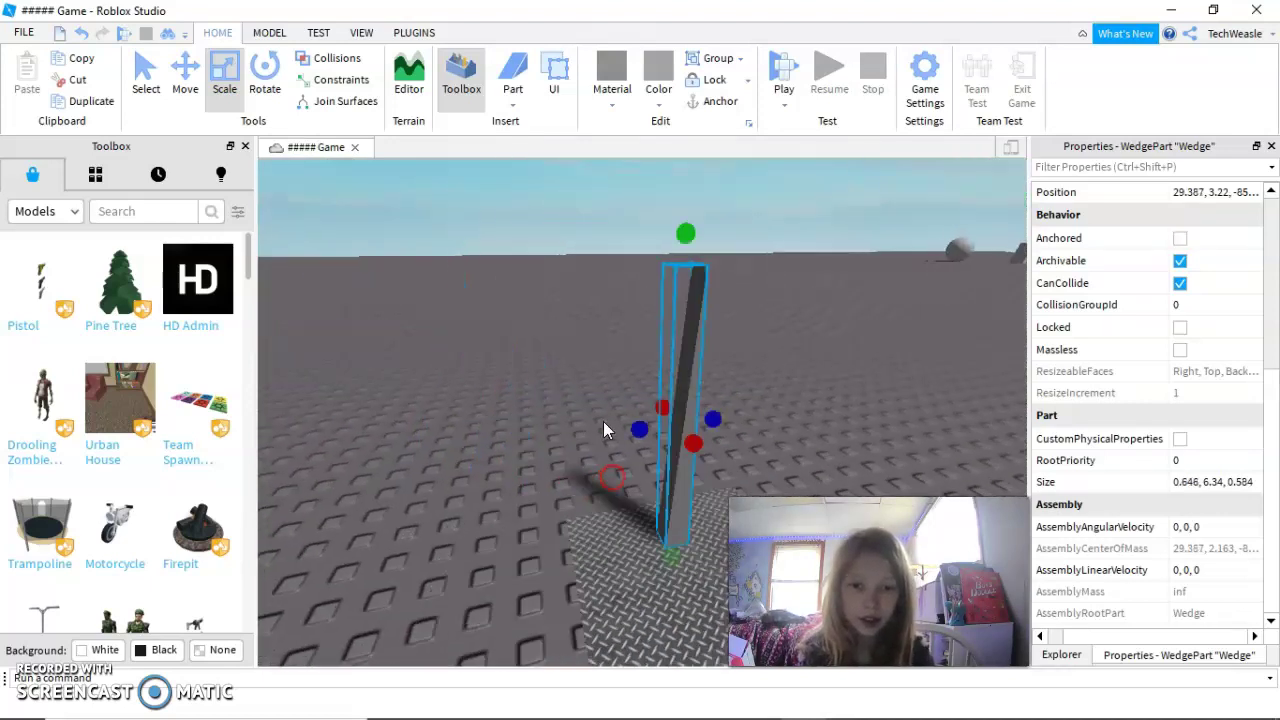
{"action": "scroll", "coordinate": [603, 429], "scroll_direction": "down", "scroll_amount": 2}
{"action": "left_click_drag", "start_coordinate": [660, 300], "coordinate": [658, 364]}
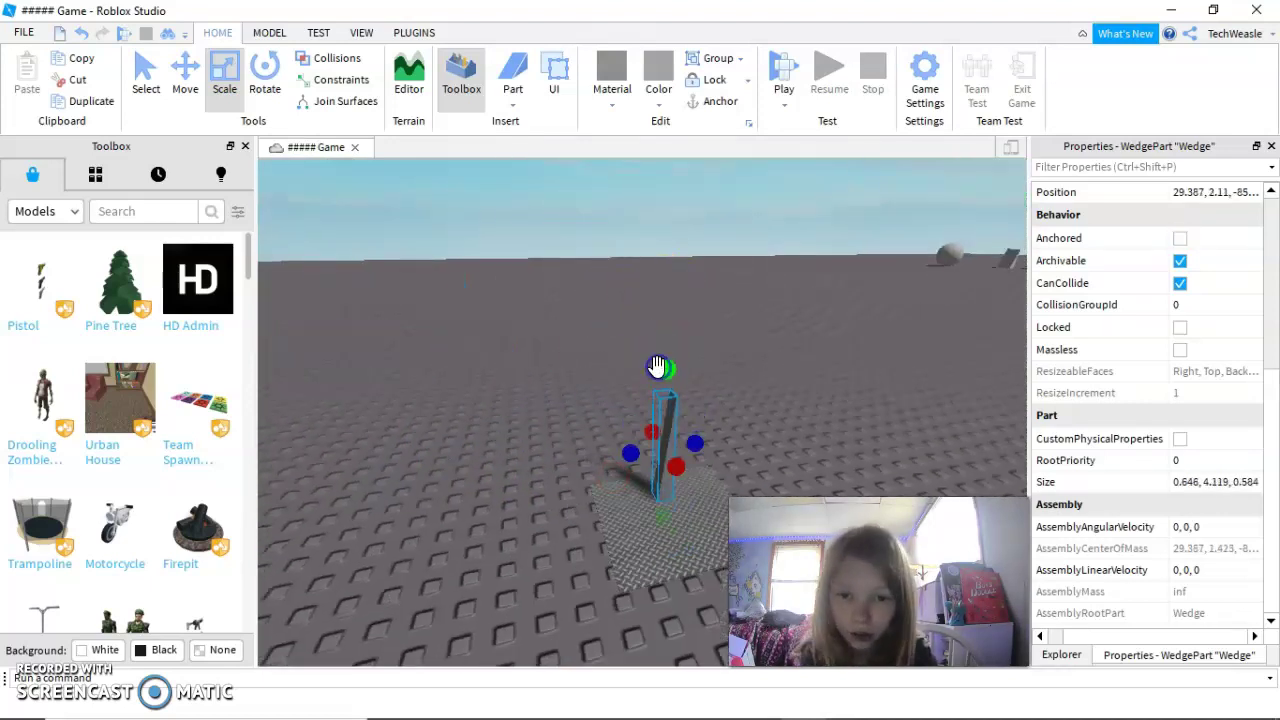
- Move the wedge spike across the plate toward its centre, to an X position of about 28.11
{"action": "left_click", "coordinate": [183, 93]}
{"action": "left_click", "coordinate": [686, 509]}
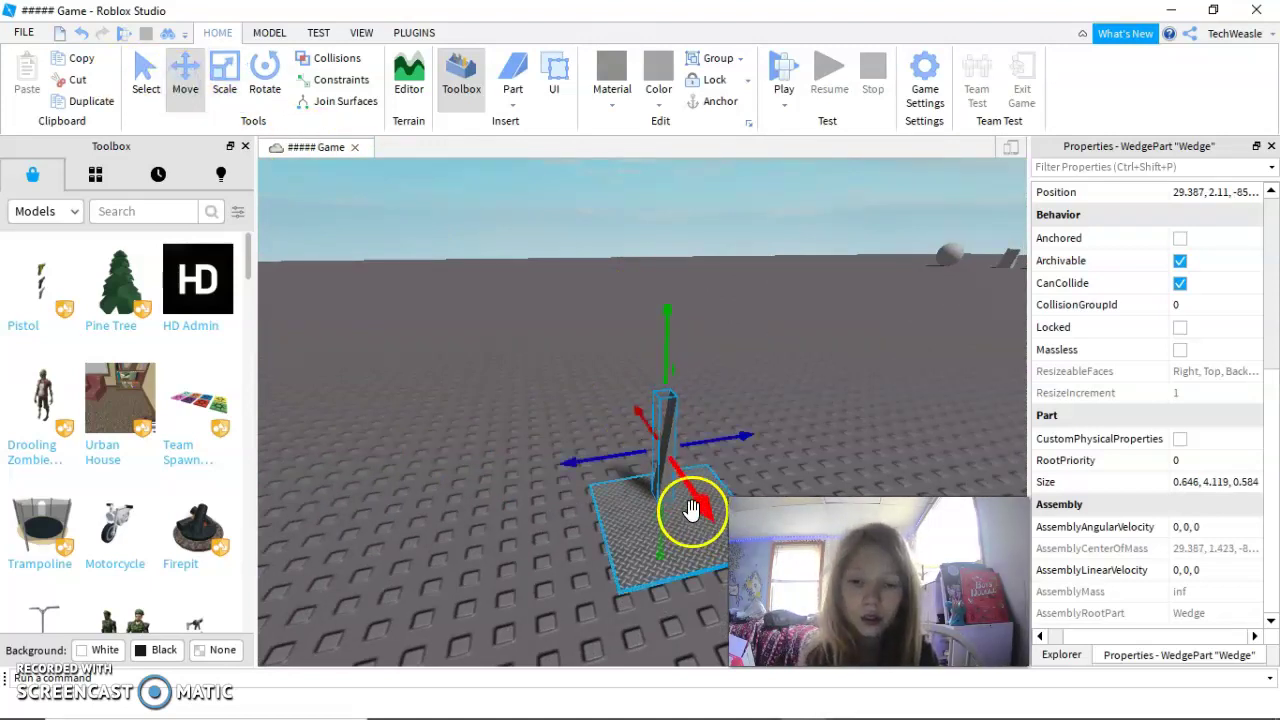
{"action": "left_click", "coordinate": [80, 31]}
{"action": "left_click", "coordinate": [661, 428]}
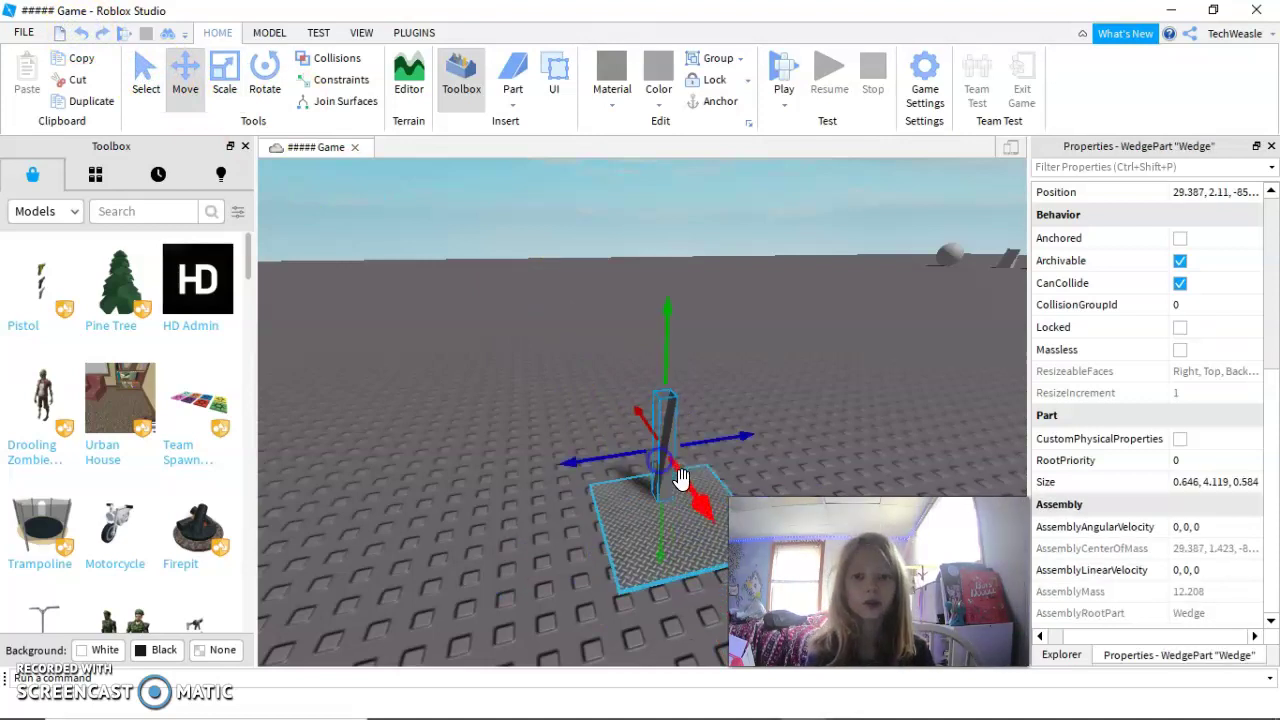
{"action": "left_click_drag", "start_coordinate": [702, 559], "coordinate": [691, 529]}
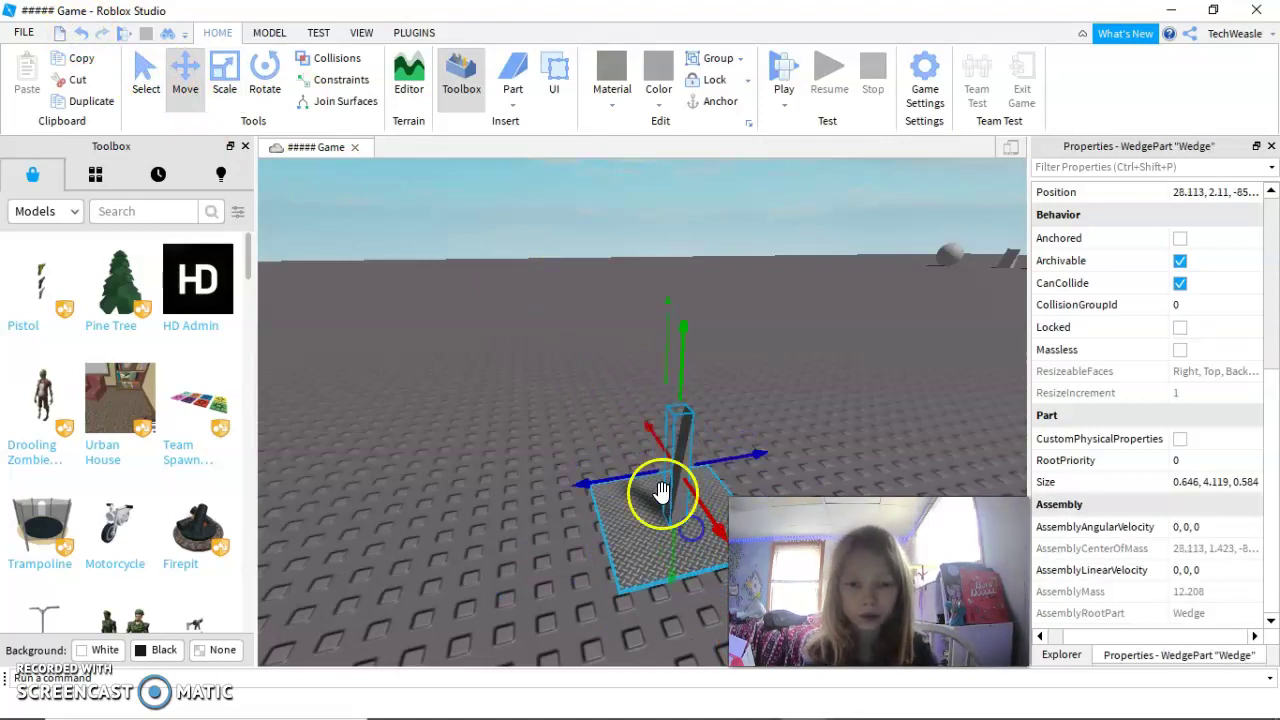
- Duplicate the metal wedge spike and rotate the copy 180 degrees about its vertical axis
{"action": "key", "text": "d"}
{"action": "right_click", "coordinate": [537, 437]}
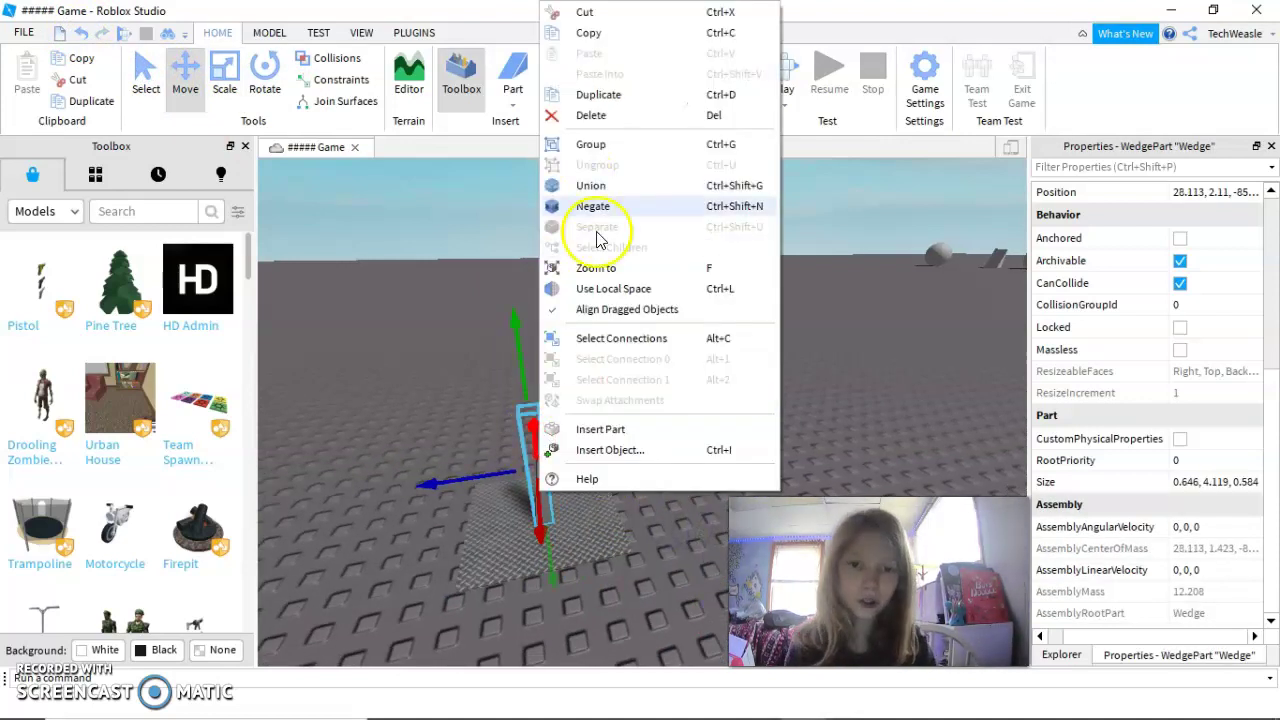
{"action": "left_click", "coordinate": [597, 94]}
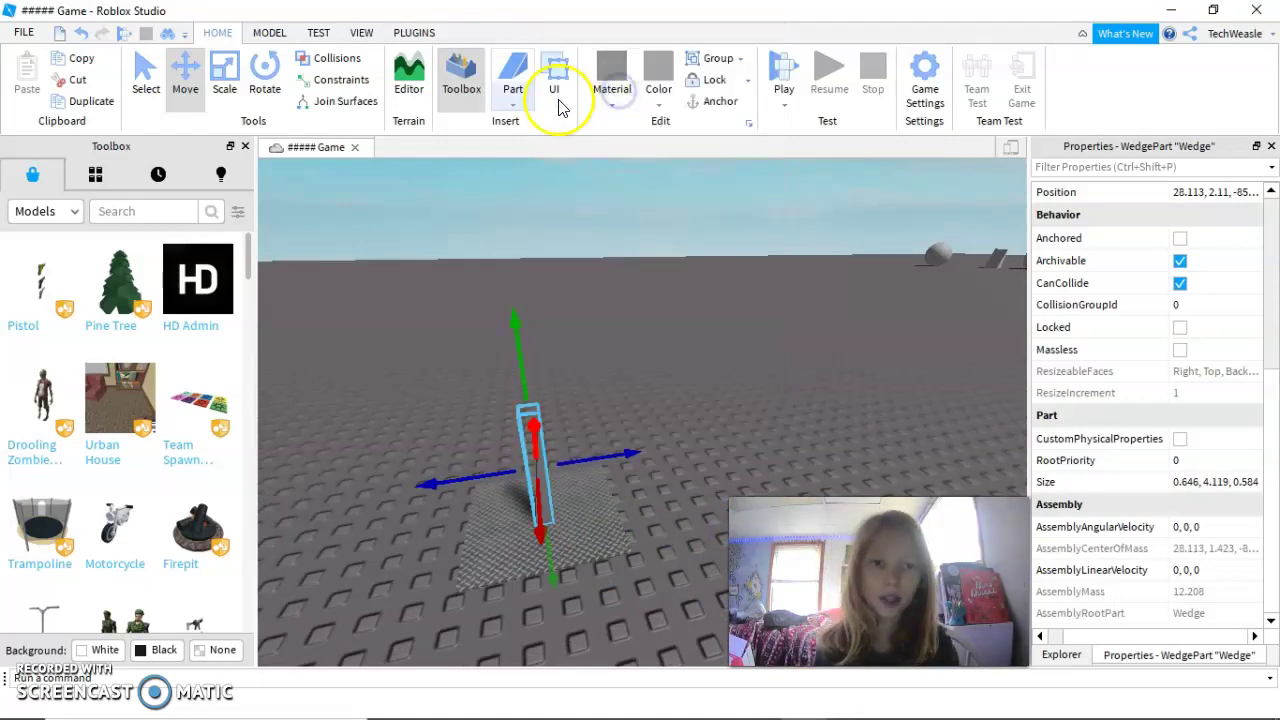
{"action": "left_click", "coordinate": [265, 80]}
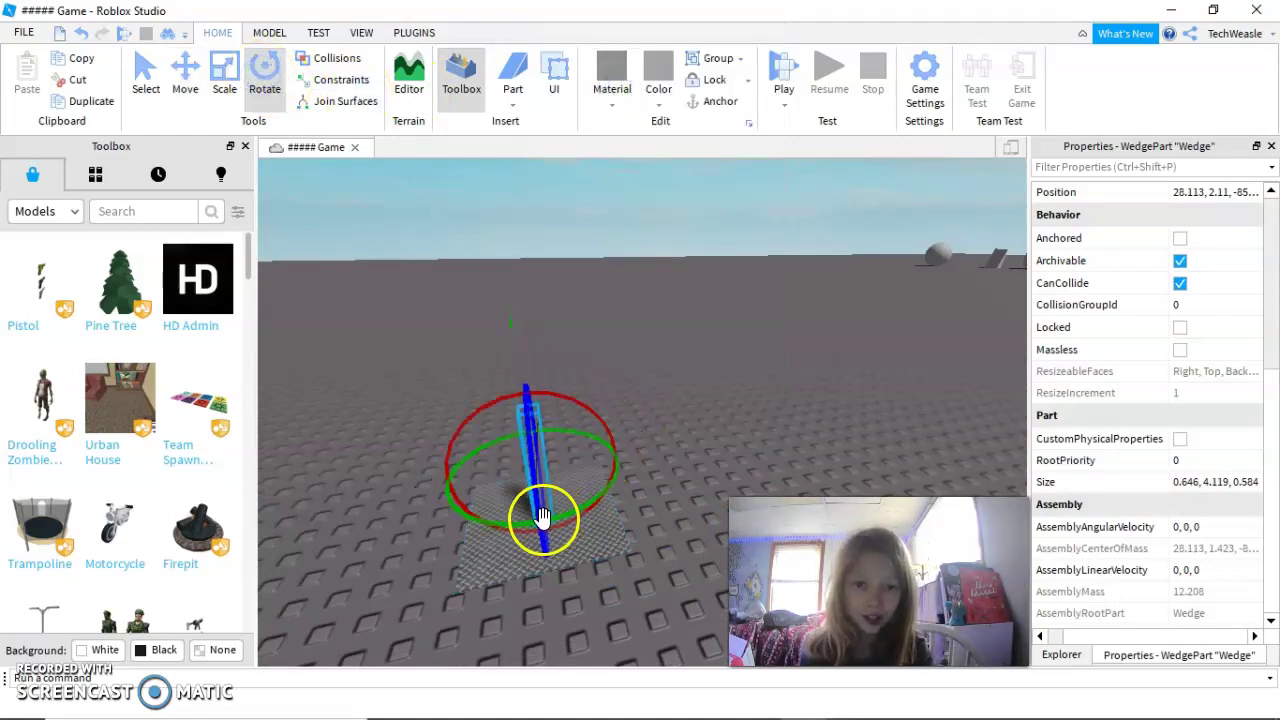
{"action": "left_click_drag", "start_coordinate": [549, 519], "coordinate": [619, 455]}
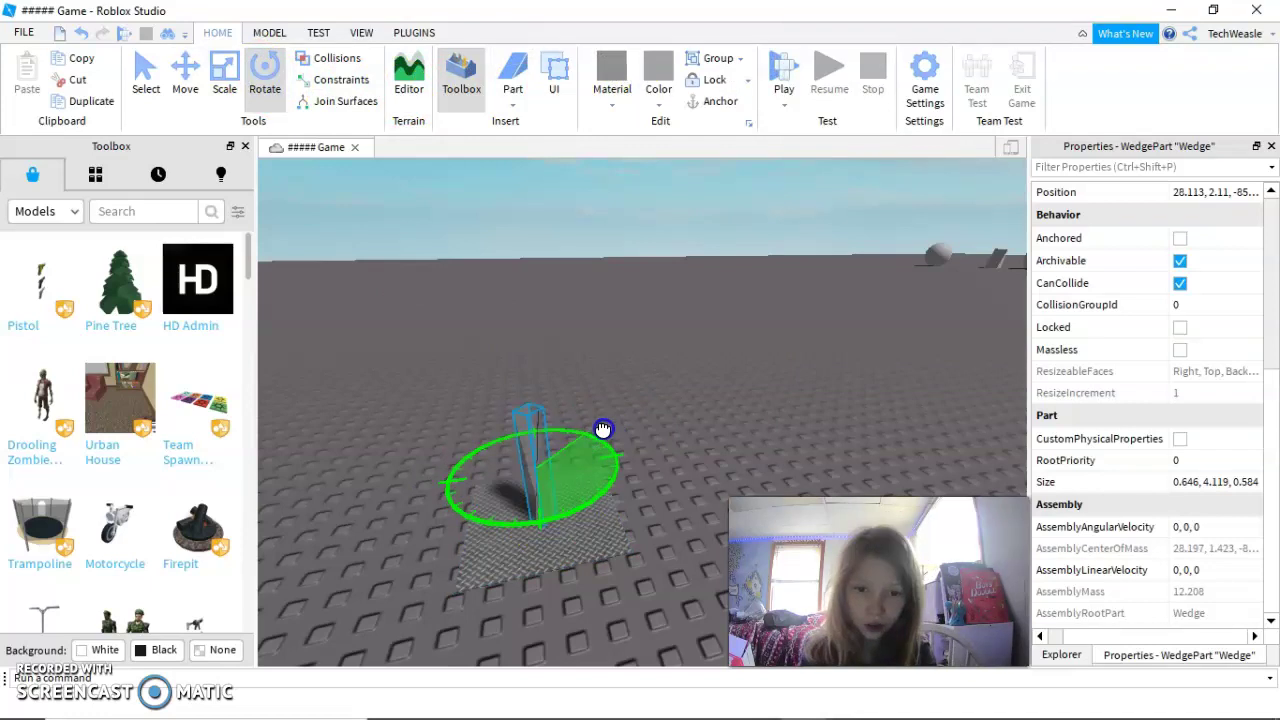
{"action": "left_click_drag", "start_coordinate": [569, 426], "coordinate": [534, 415]}
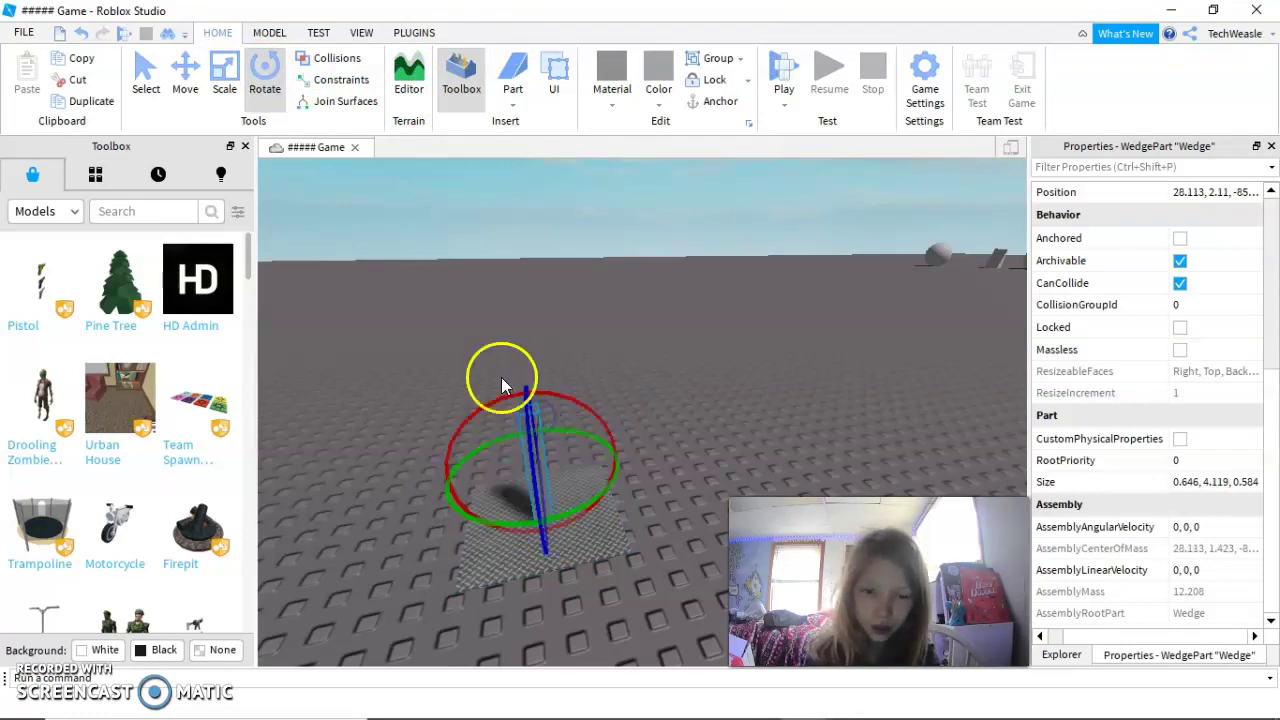
- Move the rotated wedge copy sideways so it stands back to back with the original wedge
{"action": "scroll", "coordinate": [632, 402], "scroll_direction": "up", "scroll_amount": 2}
{"action": "right_click_drag", "start_coordinate": [618, 401], "coordinate": [618, 401]}
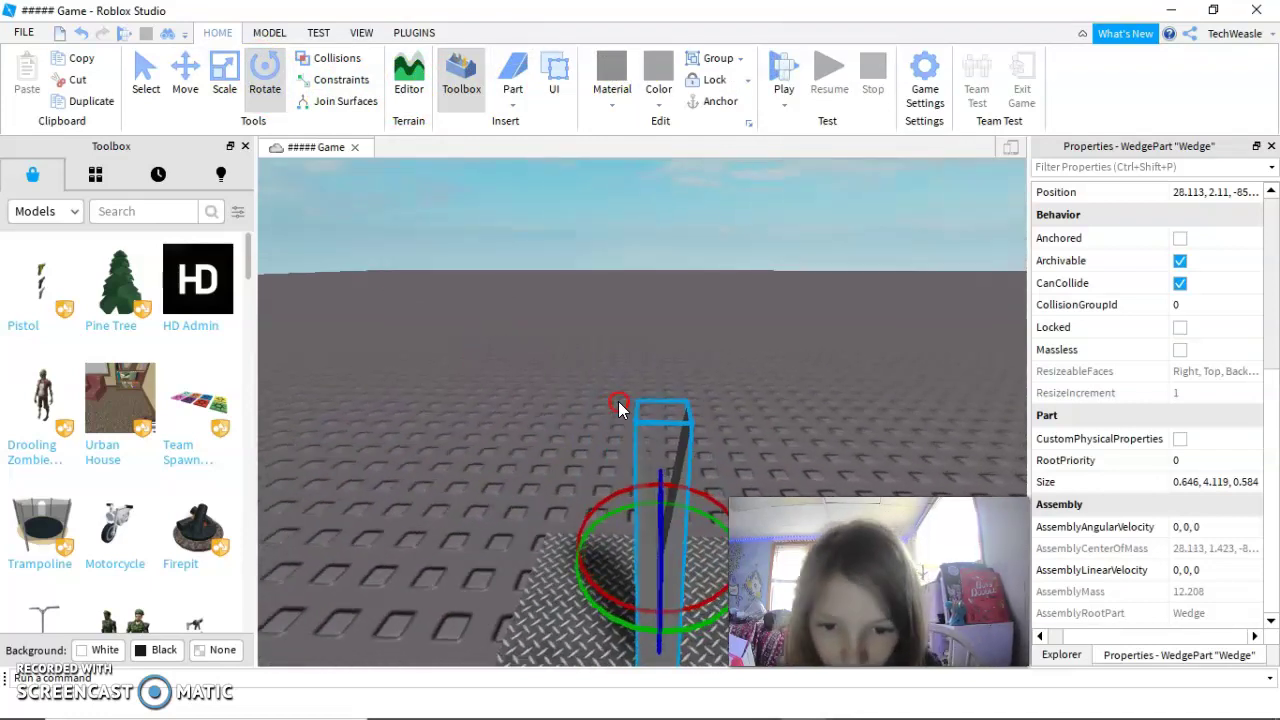
{"action": "scroll", "coordinate": [618, 401], "scroll_direction": "up", "scroll_amount": 1}
{"action": "scroll", "coordinate": [618, 401], "scroll_direction": "down", "scroll_amount": 1}
{"action": "scroll", "coordinate": [618, 401], "scroll_direction": "up", "scroll_amount": 1}
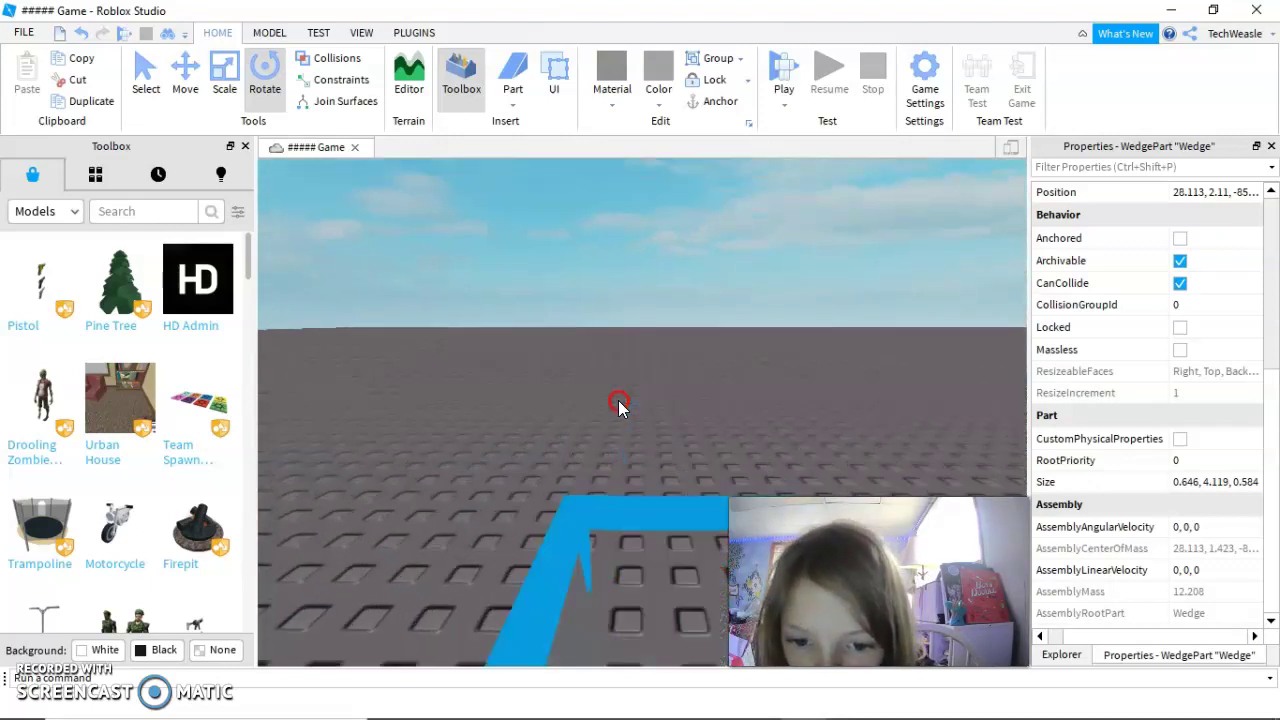
{"action": "scroll", "coordinate": [618, 403], "scroll_direction": "down", "scroll_amount": 3}
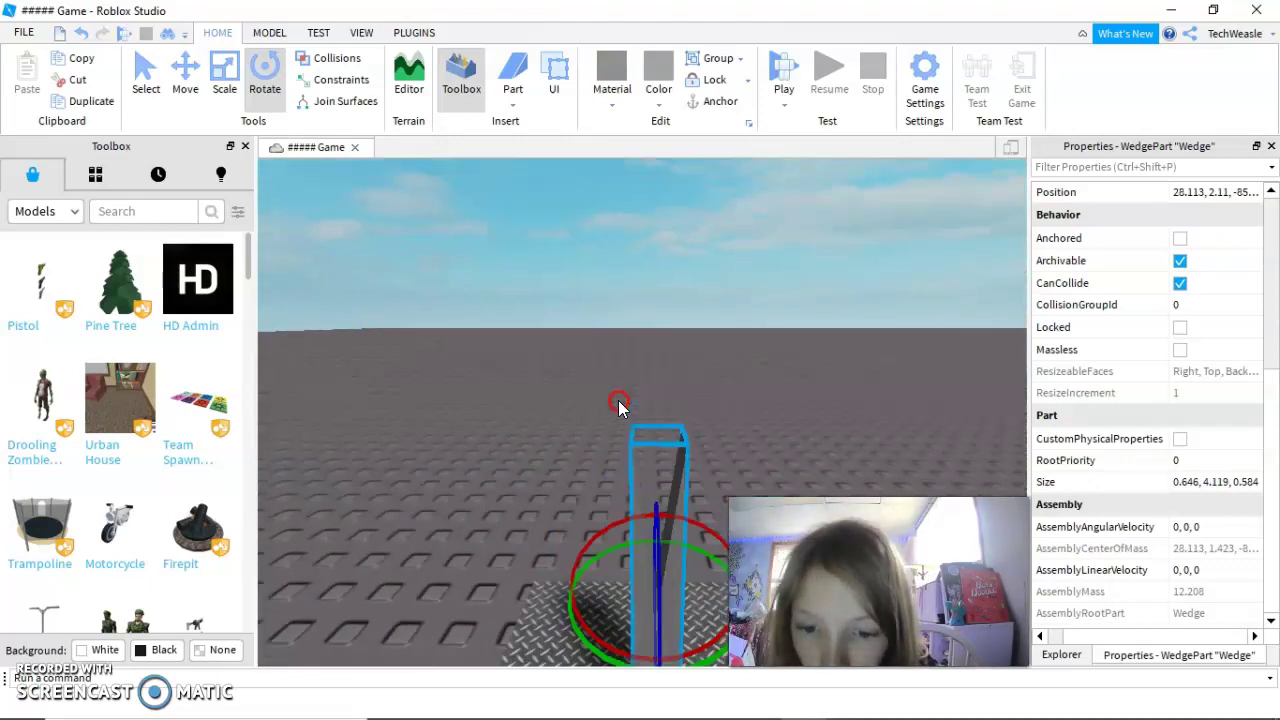
{"action": "left_click", "coordinate": [189, 88]}
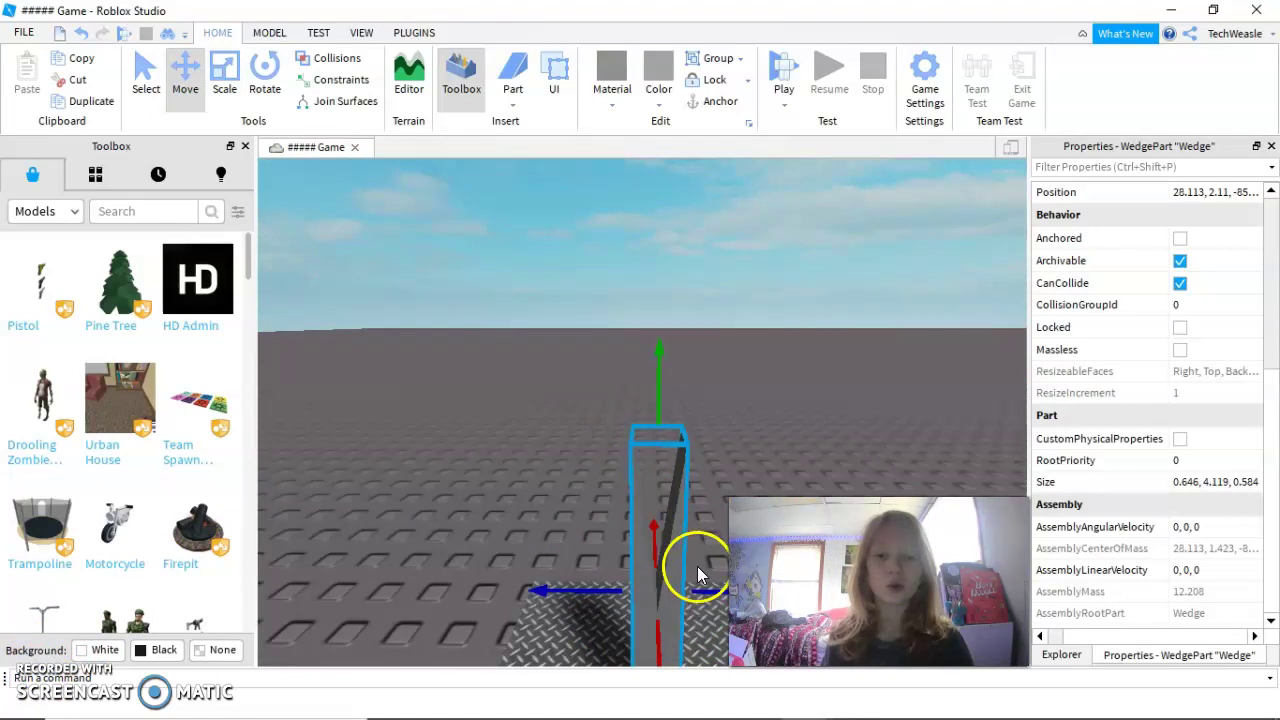
{"action": "mouse_move", "coordinate": [711, 593]}
{"action": "left_mouse_down"}
{"action": "mouse_move", "coordinate": [634, 594]}
{"action": "mouse_move", "coordinate": [699, 583]}
{"action": "mouse_move", "coordinate": [687, 585]}
{"action": "left_mouse_up"}
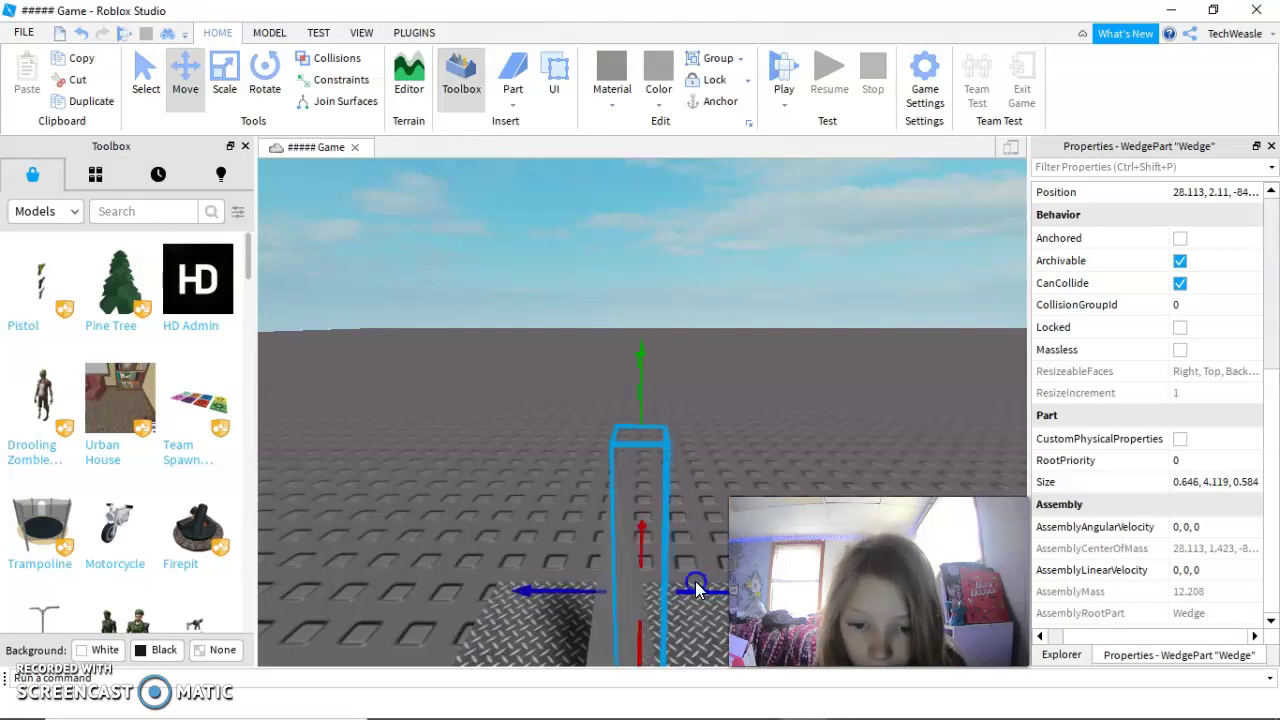
- Fine-tune the copied wedge's sideways position so both wedges meet in a single pointed spike
{"action": "left_click", "coordinate": [726, 517]}
{"action": "right_click_drag", "start_coordinate": [695, 468], "coordinate": [695, 468]}
{"action": "scroll", "coordinate": [695, 467], "scroll_direction": "down", "scroll_amount": 2}
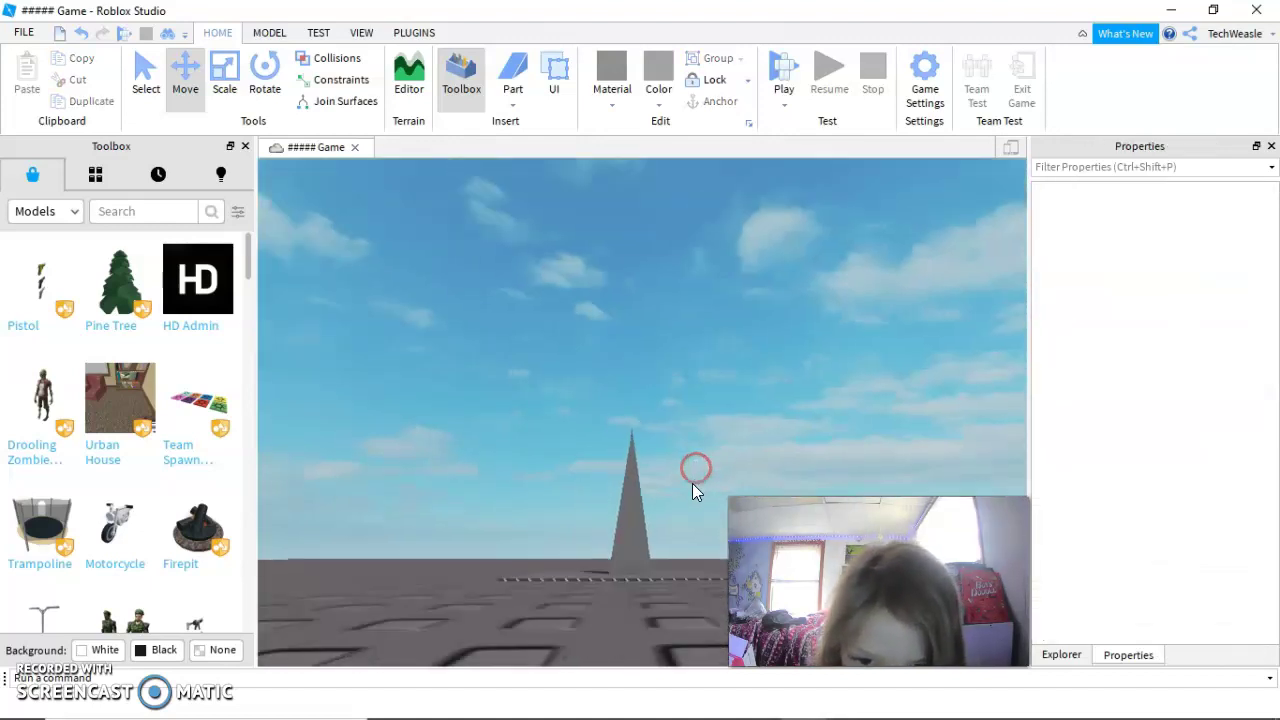
{"action": "left_click", "coordinate": [637, 503]}
{"action": "left_click_drag", "start_coordinate": [684, 497], "coordinate": [686, 499]}
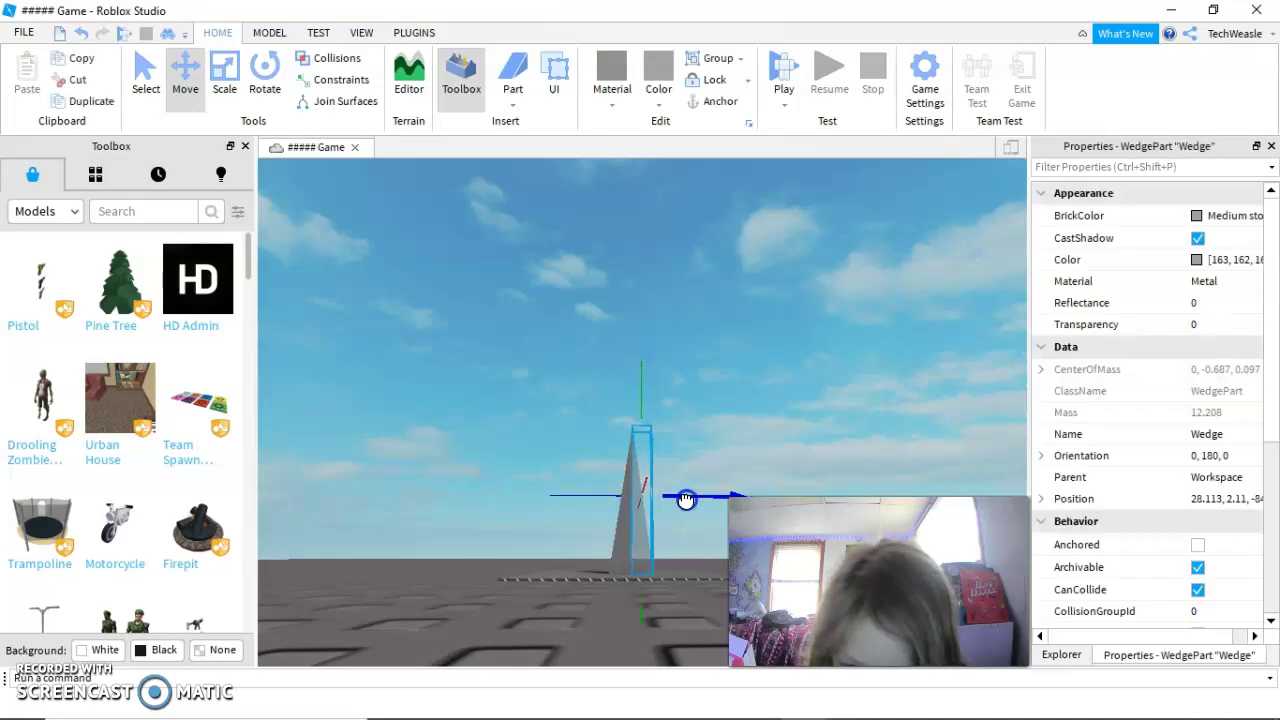
{"action": "left_click", "coordinate": [719, 382]}
- Select both metal wedges and combine them into one object with Union
{"action": "scroll", "coordinate": [719, 382], "scroll_direction": "up", "scroll_amount": 3}
{"action": "right_click_drag", "start_coordinate": [719, 382], "coordinate": [720, 385]}
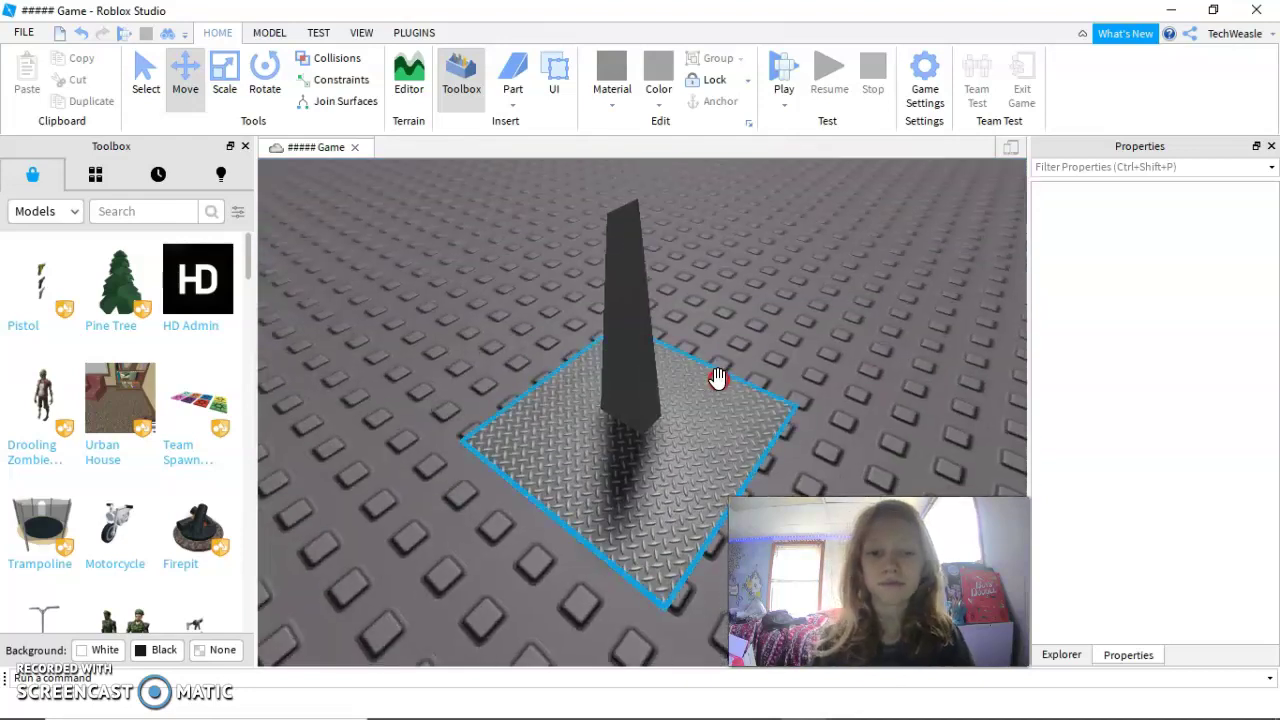
{"action": "left_click", "coordinate": [663, 388]}
{"action": "right_click_drag", "start_coordinate": [710, 318], "coordinate": [710, 316]}
{"action": "left_click", "coordinate": [657, 487]}
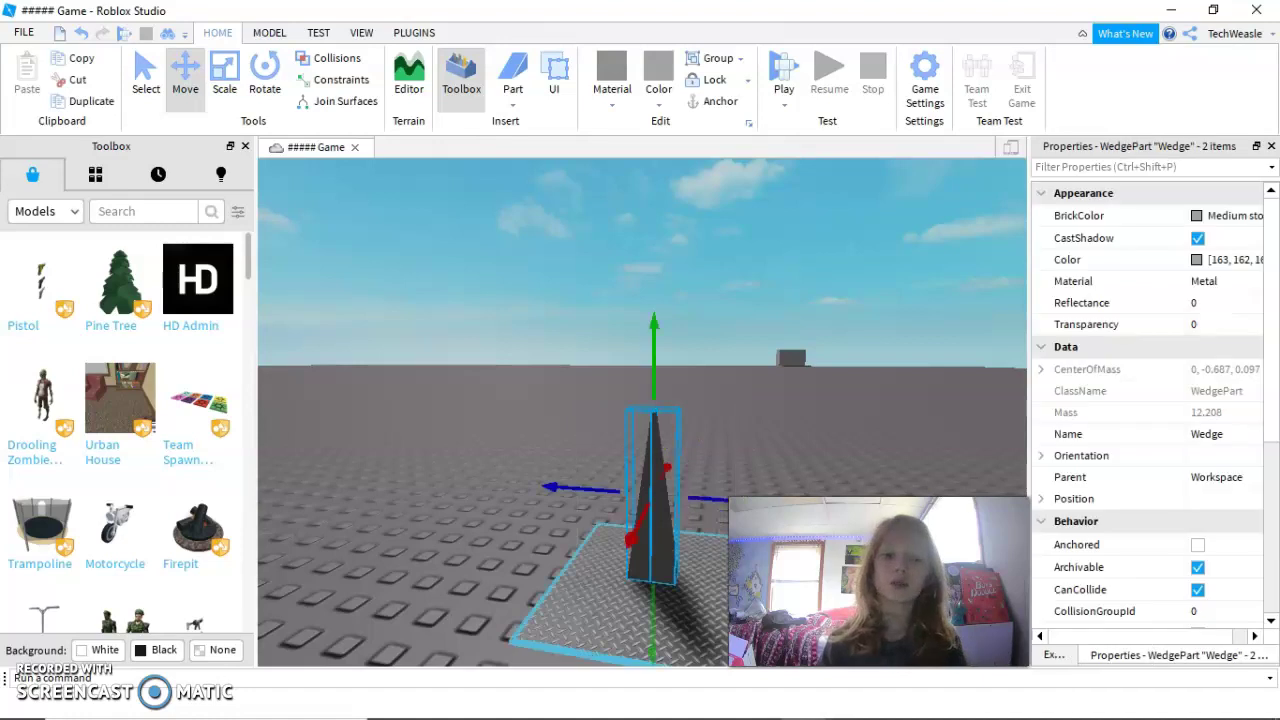
{"action": "right_click_drag", "start_coordinate": [667, 448], "coordinate": [648, 440]}
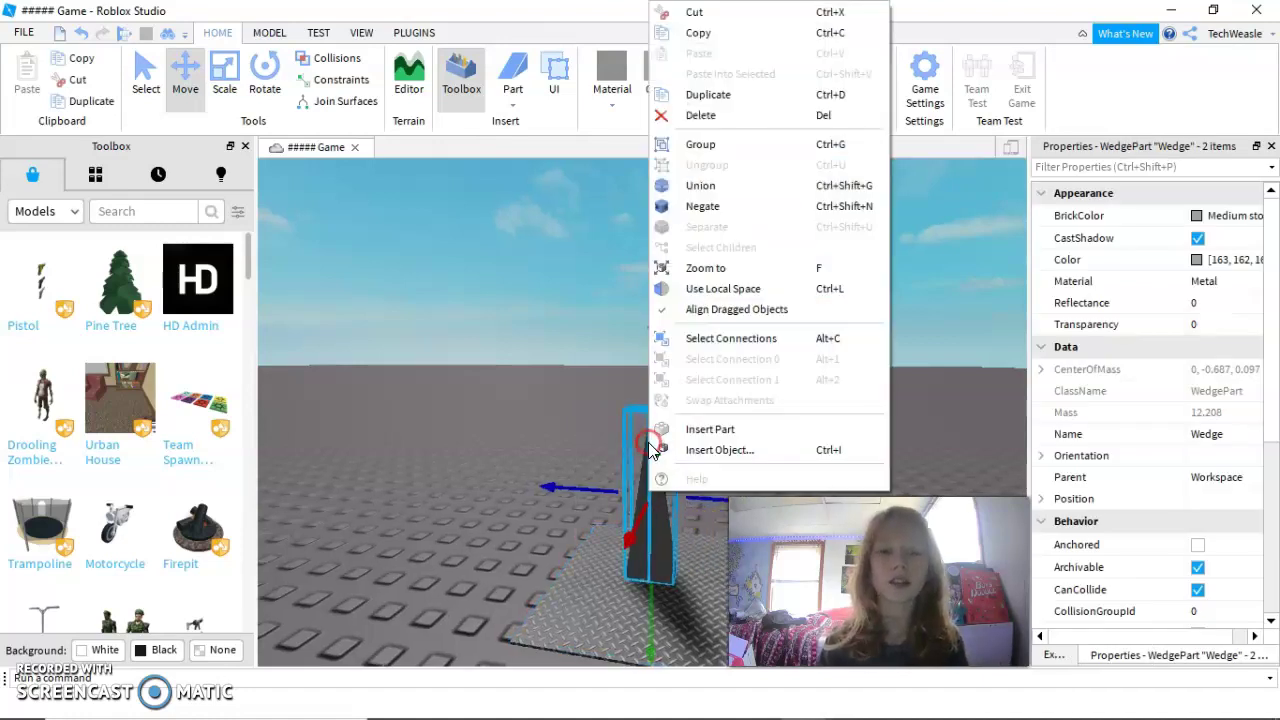
{"action": "left_click", "coordinate": [737, 183]}
- Move the union spike along both horizontal axes toward the plate's centre, to an X position of about 28
{"action": "right_click_drag", "start_coordinate": [756, 392], "coordinate": [755, 393]}
{"action": "left_click", "coordinate": [631, 331]}
{"action": "left_click", "coordinate": [617, 543]}
{"action": "left_click", "coordinate": [593, 306]}
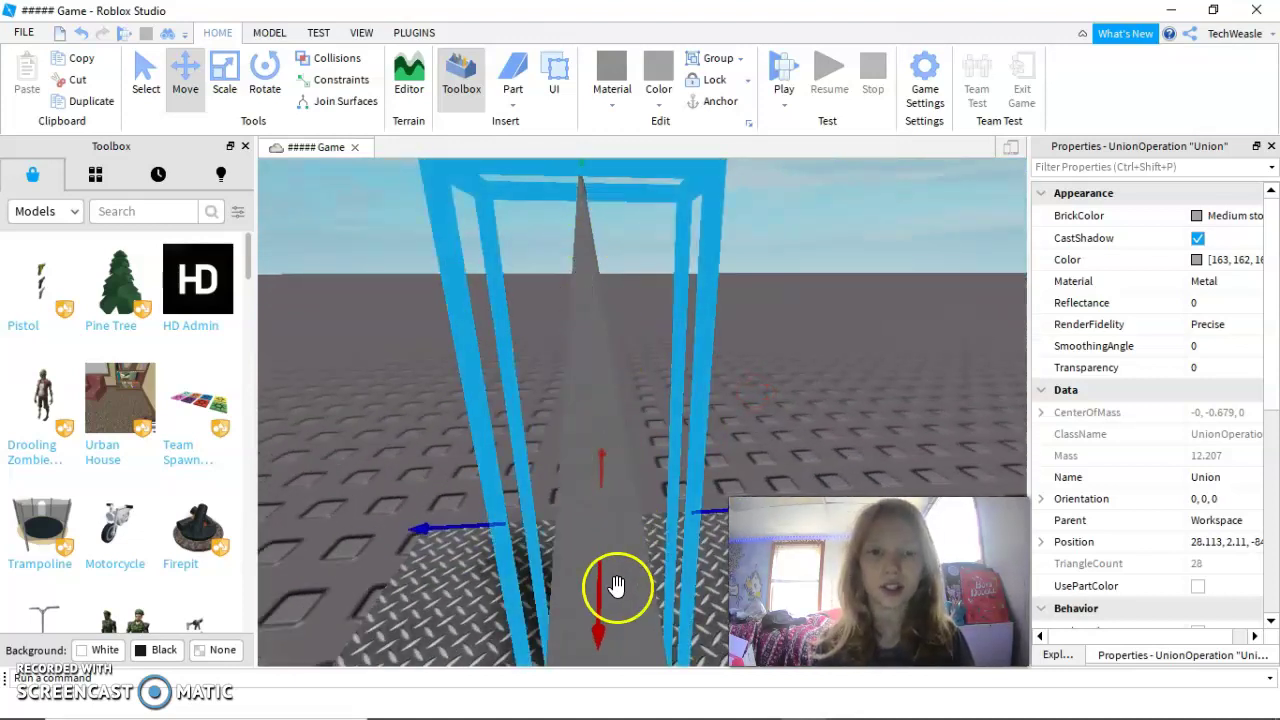
{"action": "scroll", "coordinate": [614, 586], "scroll_direction": "down", "scroll_amount": 5}
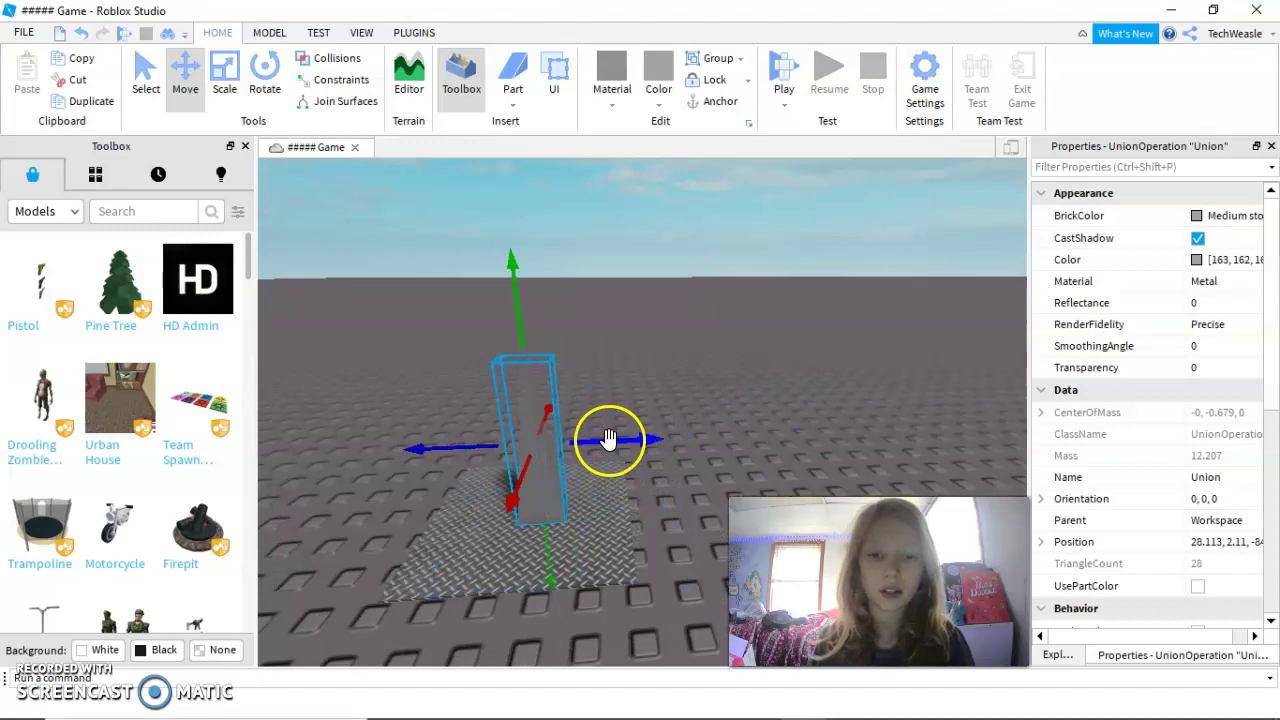
{"action": "left_click_drag", "start_coordinate": [608, 440], "coordinate": [600, 446]}
{"action": "left_click_drag", "start_coordinate": [494, 506], "coordinate": [562, 494]}
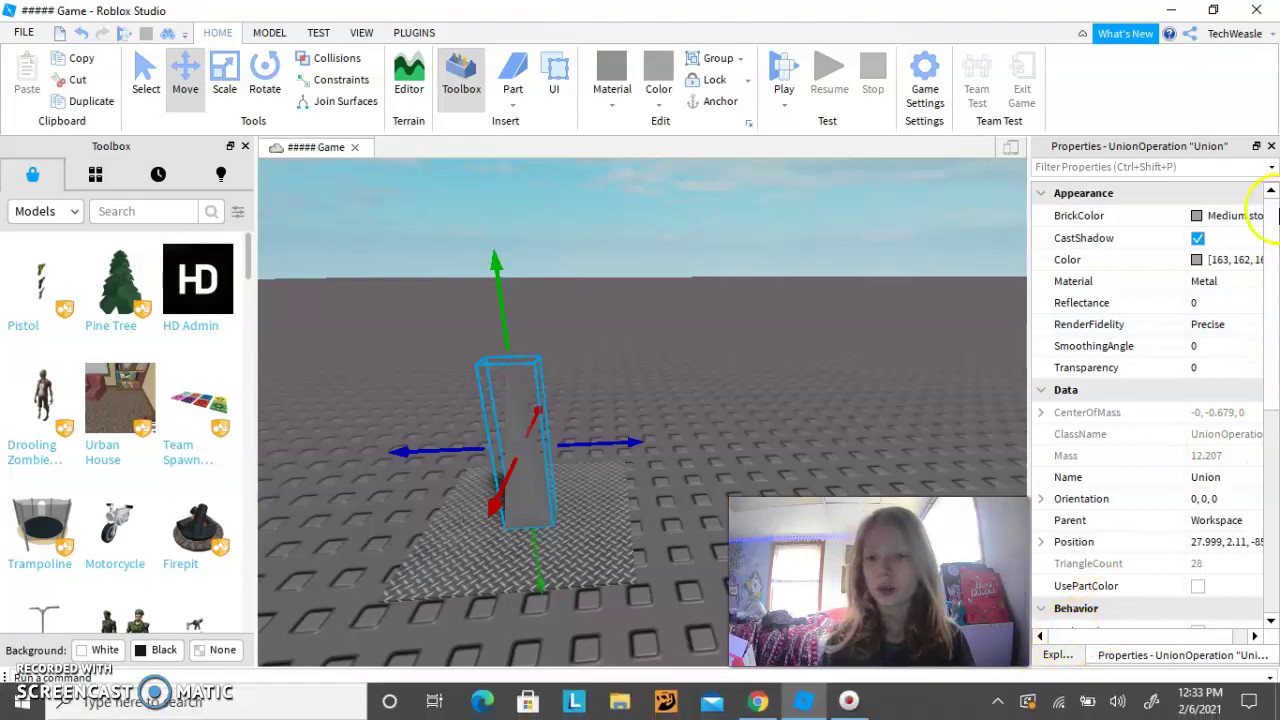
- Select the union spike's size value and insert a new block part beside the diamond-plate base
{"action": "left_click_drag", "start_coordinate": [1274, 213], "coordinate": [1228, 480]}
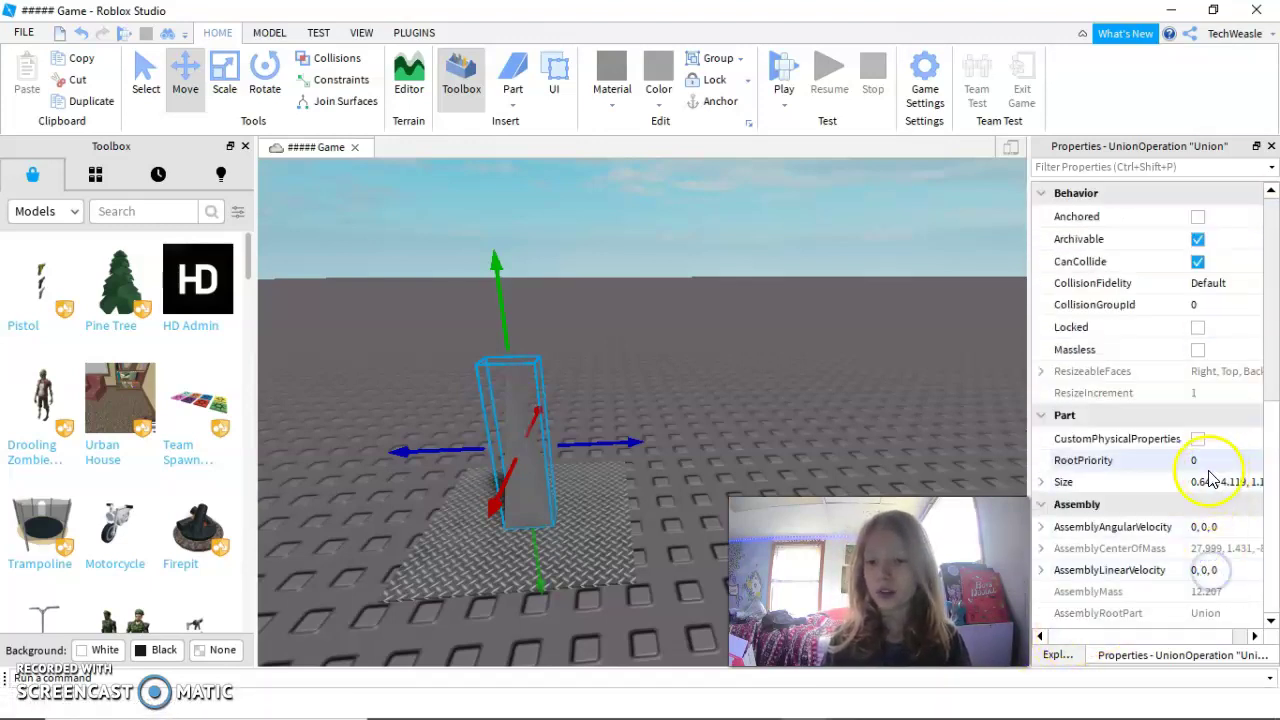
{"action": "left_click", "coordinate": [1218, 481]}
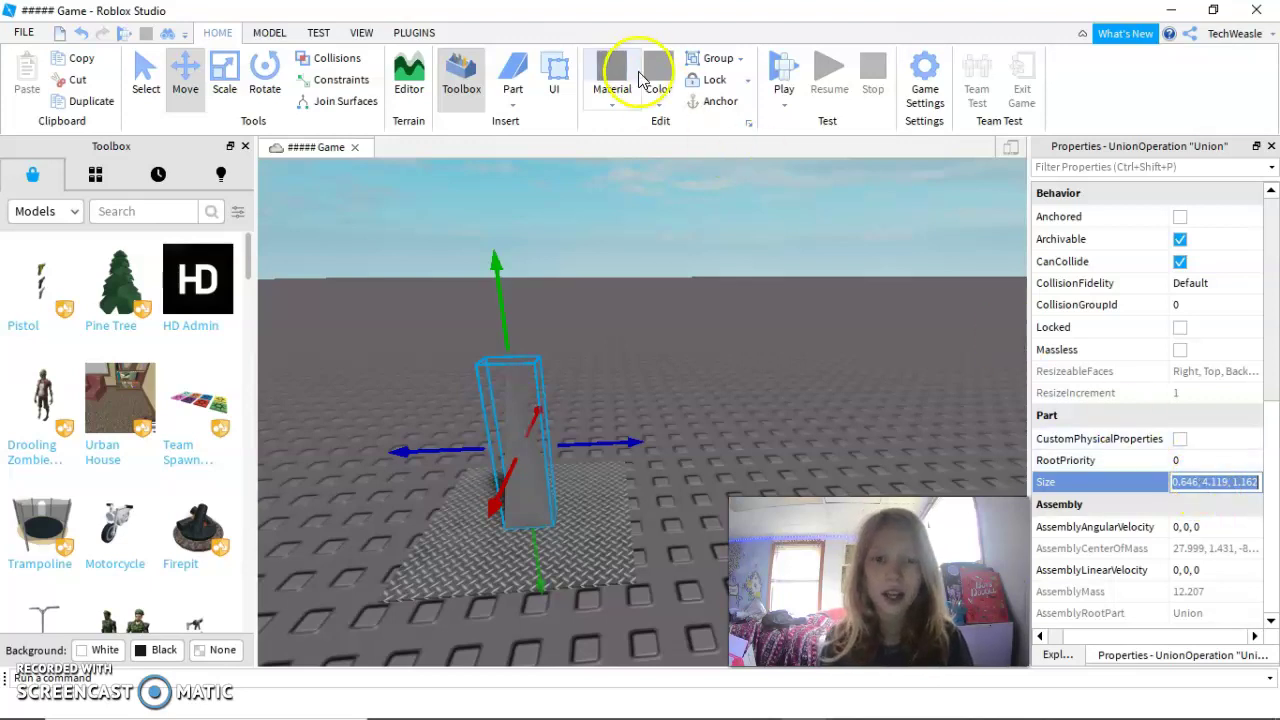
{"action": "right_click_drag", "start_coordinate": [718, 238], "coordinate": [724, 245]}
{"action": "left_click", "coordinate": [512, 97]}
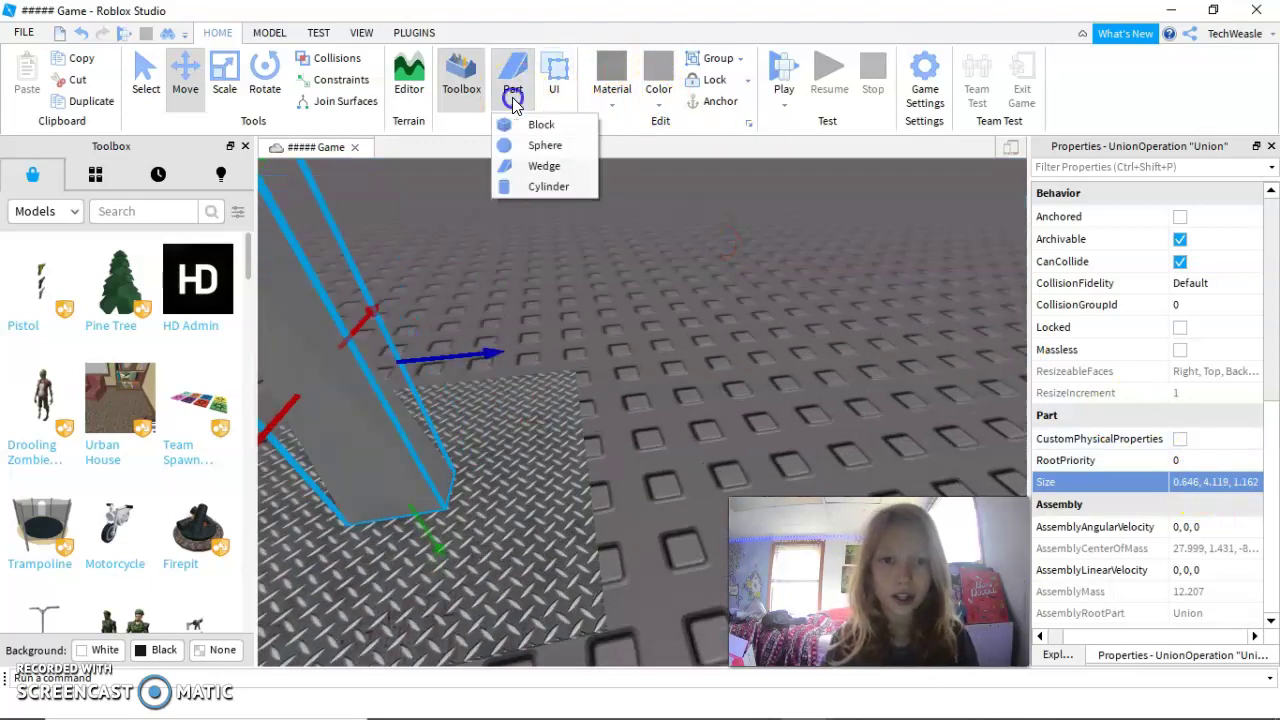
{"action": "left_click", "coordinate": [541, 124]}
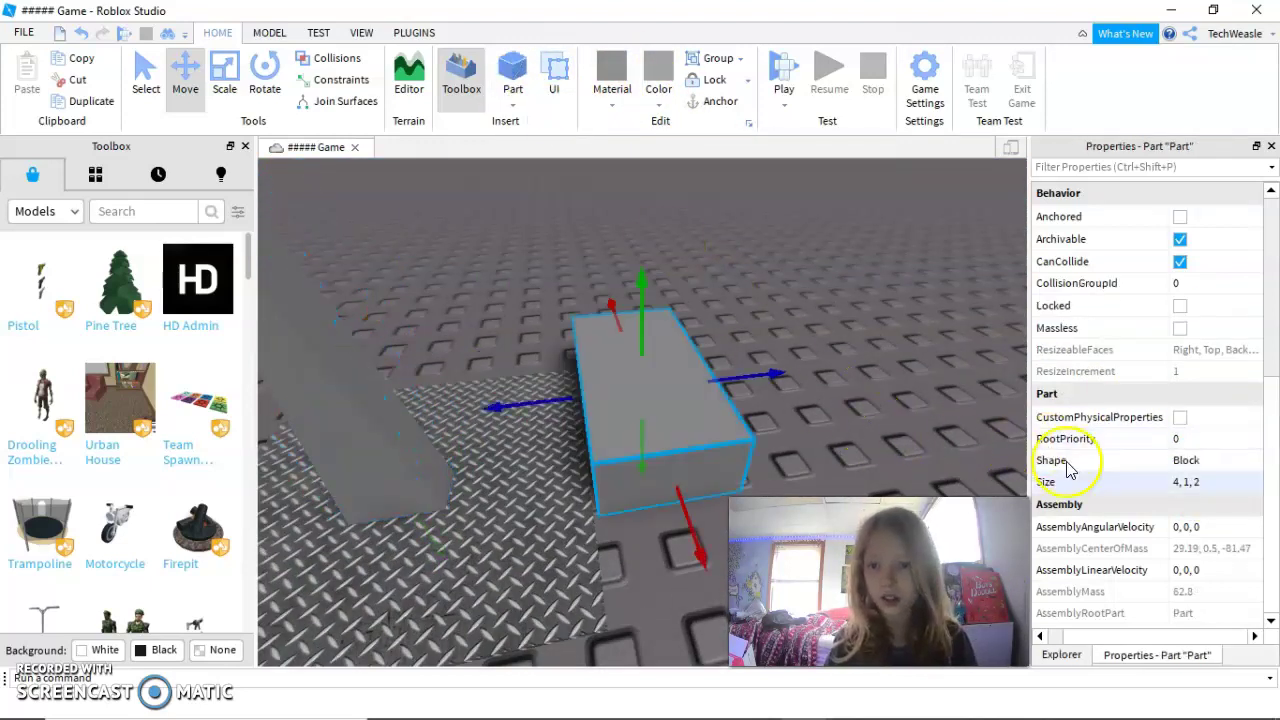
- Return from the new block to the union spike and copy its size value
{"action": "left_click", "coordinate": [1176, 482]}
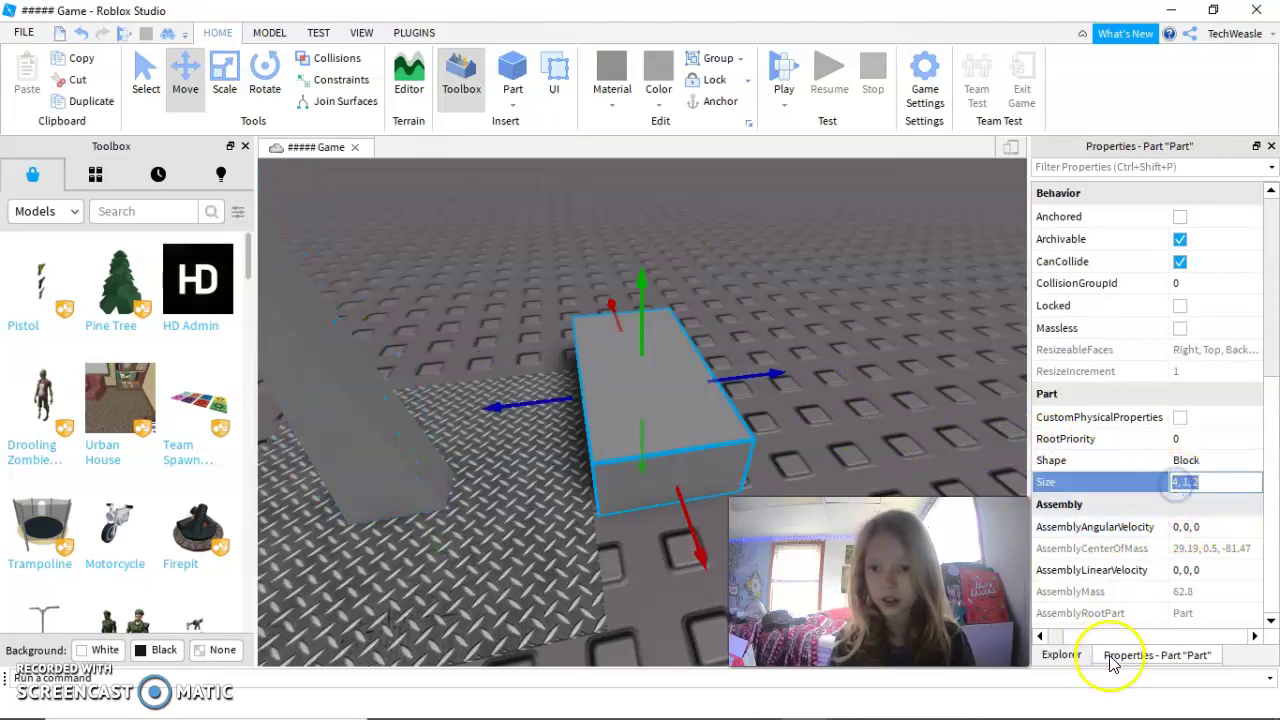
{"action": "left_click", "coordinate": [1070, 655]}
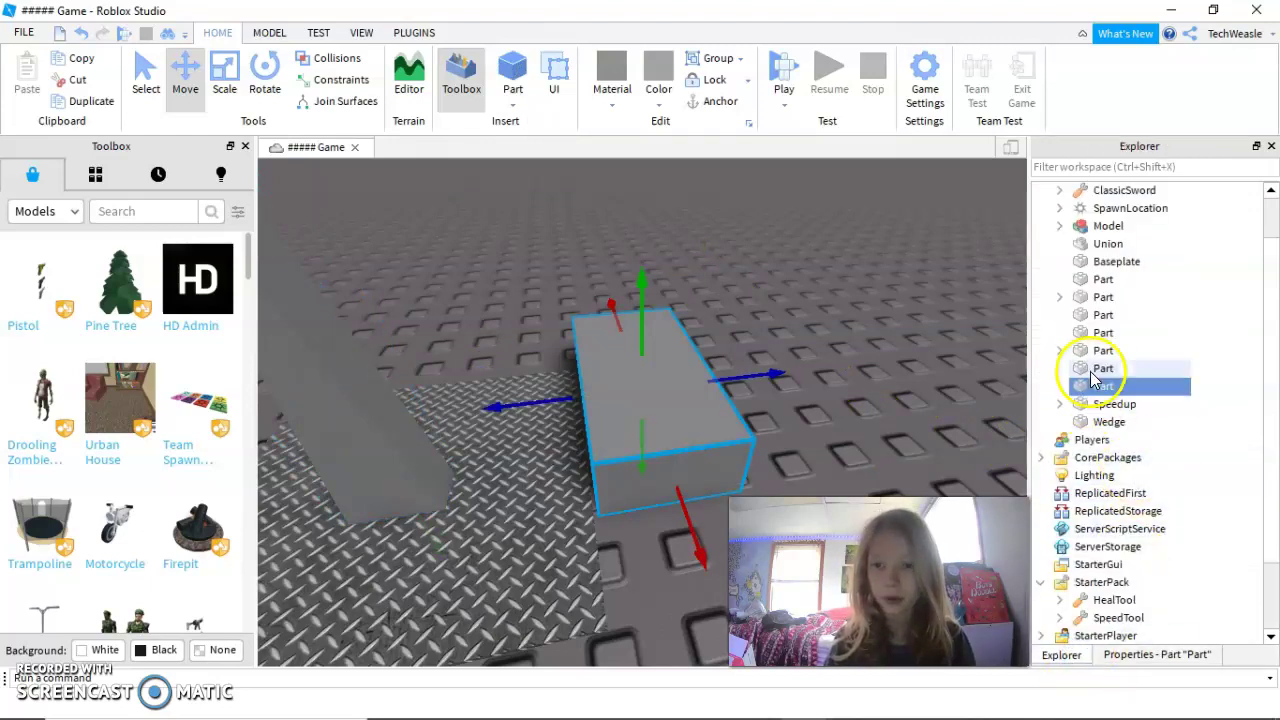
{"action": "left_click", "coordinate": [392, 430]}
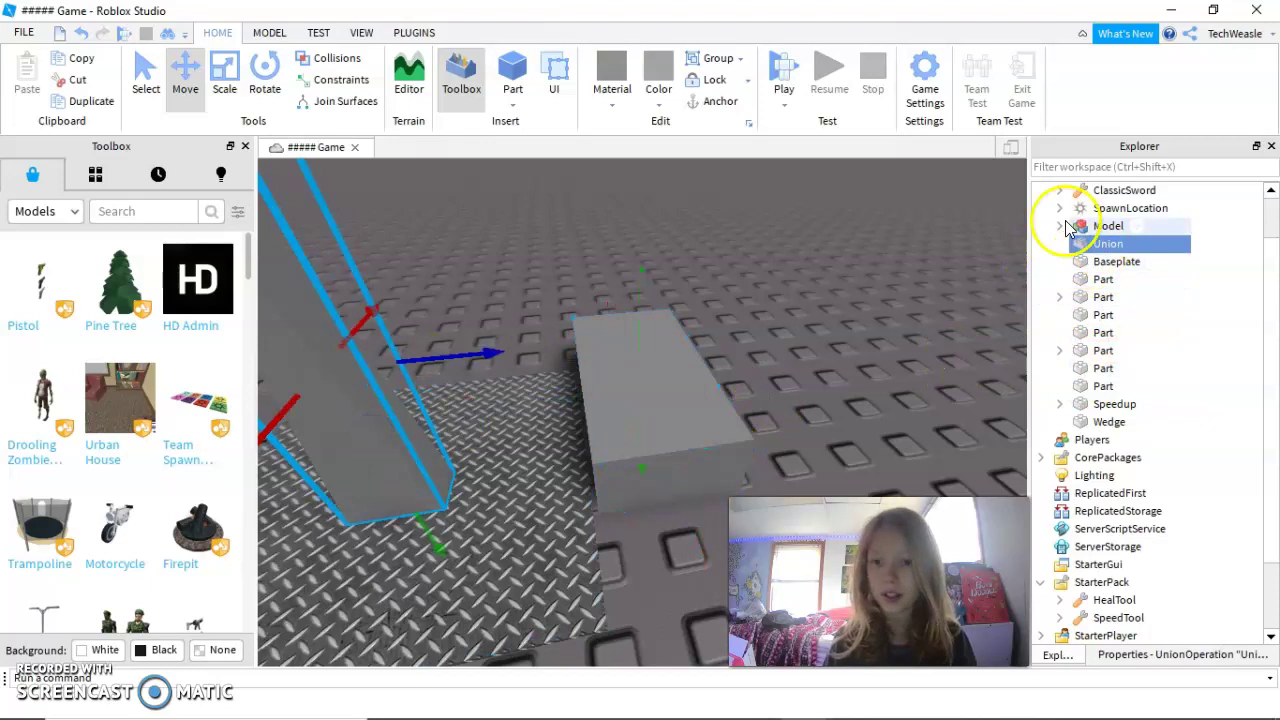
{"action": "left_click", "coordinate": [1235, 655]}
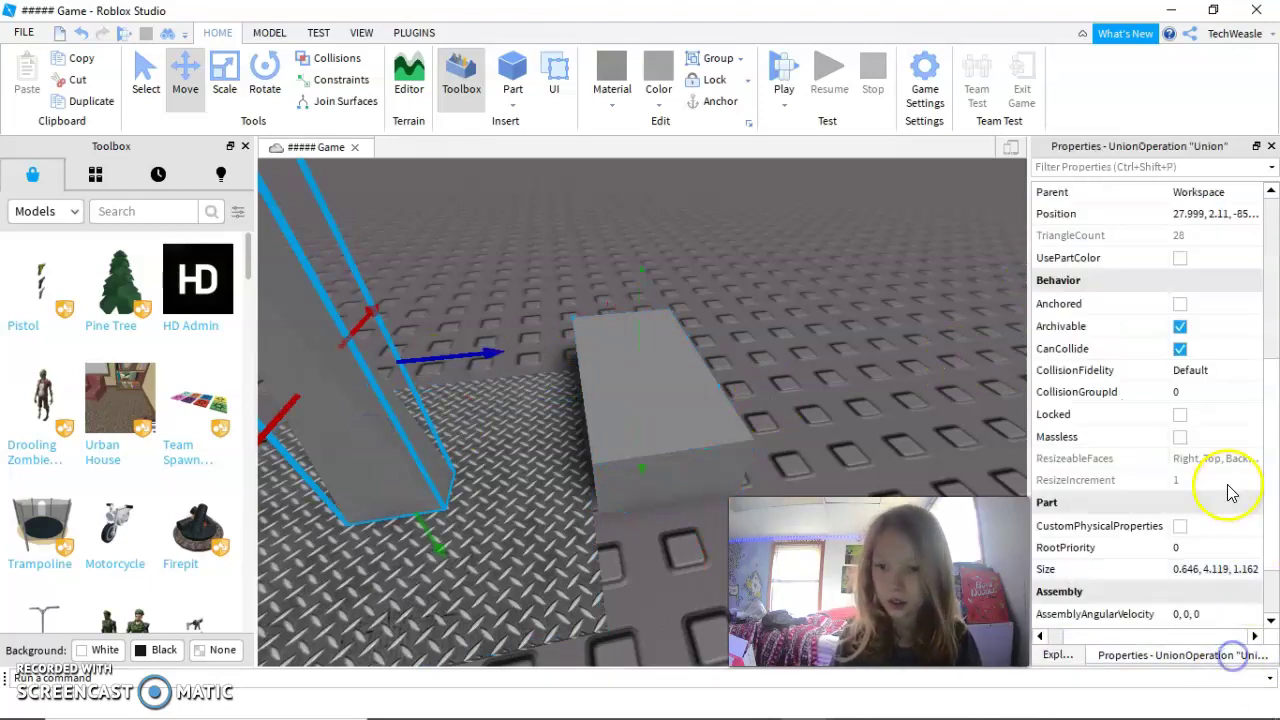
{"action": "left_click", "coordinate": [1184, 569]}
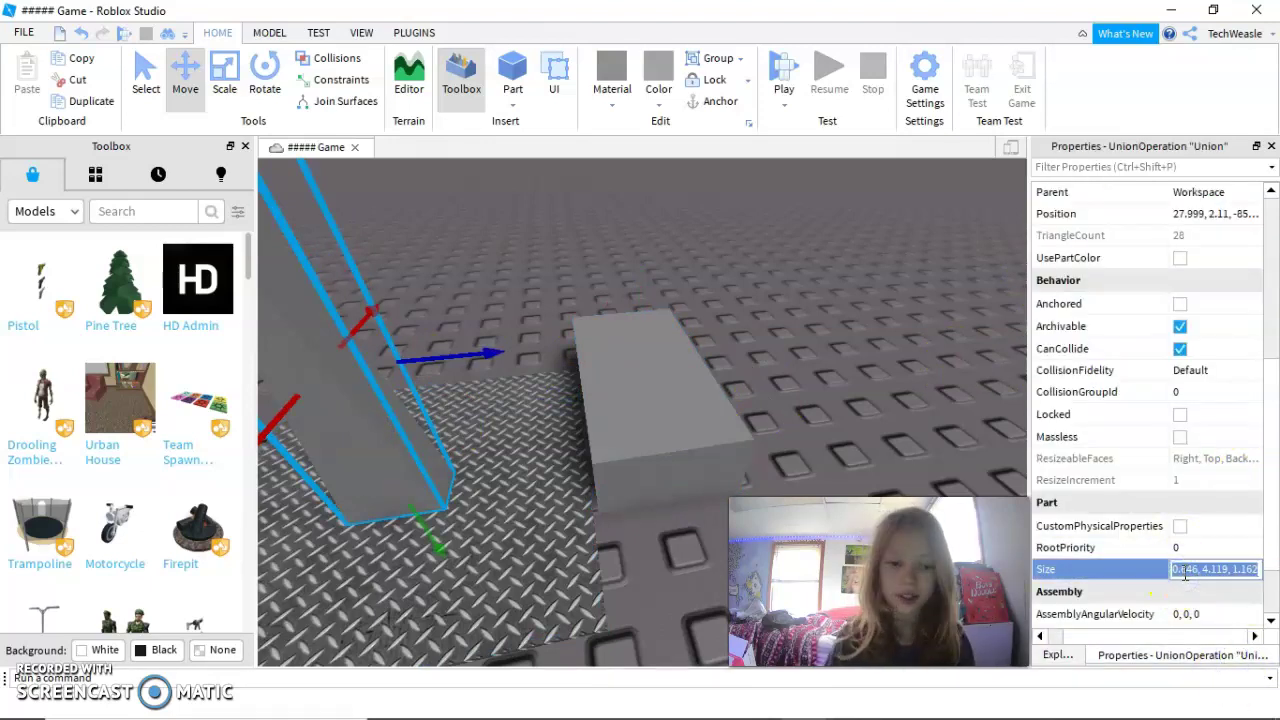
- Set the new block's size to the union spike's size of 0.646, 4.119, 1.162
{"action": "left_click", "coordinate": [1057, 655]}
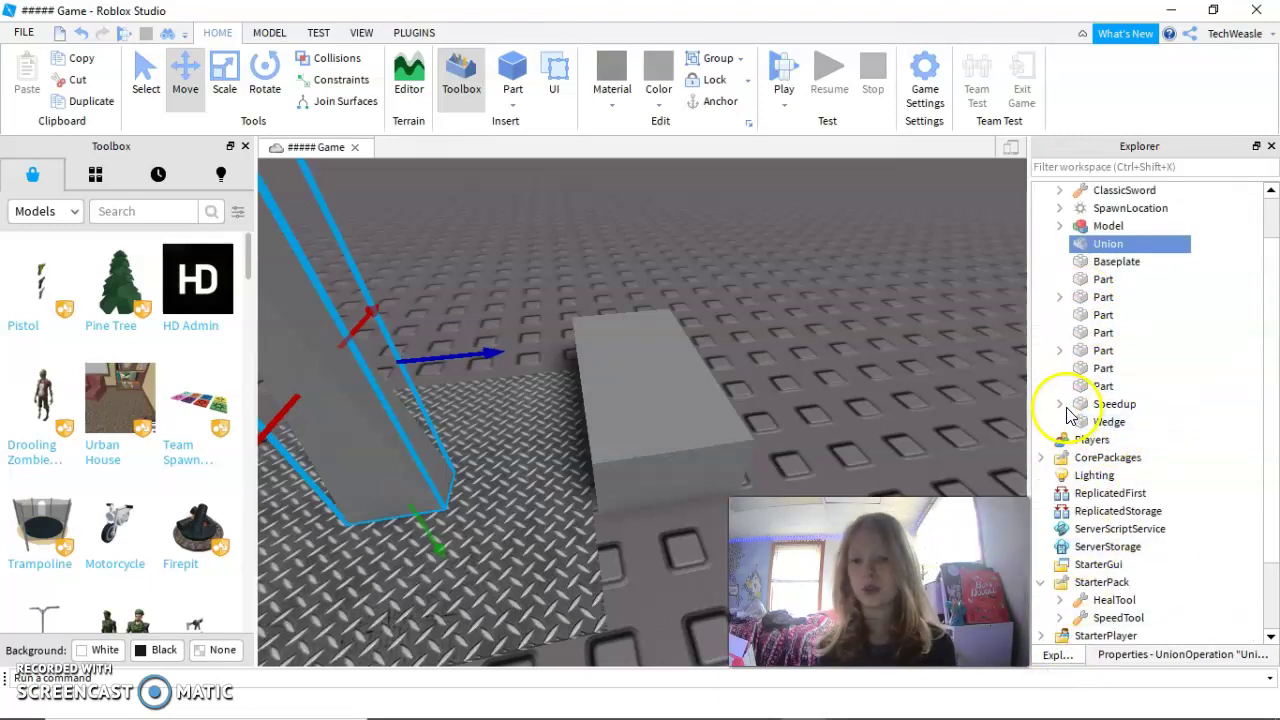
{"action": "left_click", "coordinate": [1090, 418]}
{"action": "left_click", "coordinate": [600, 423]}
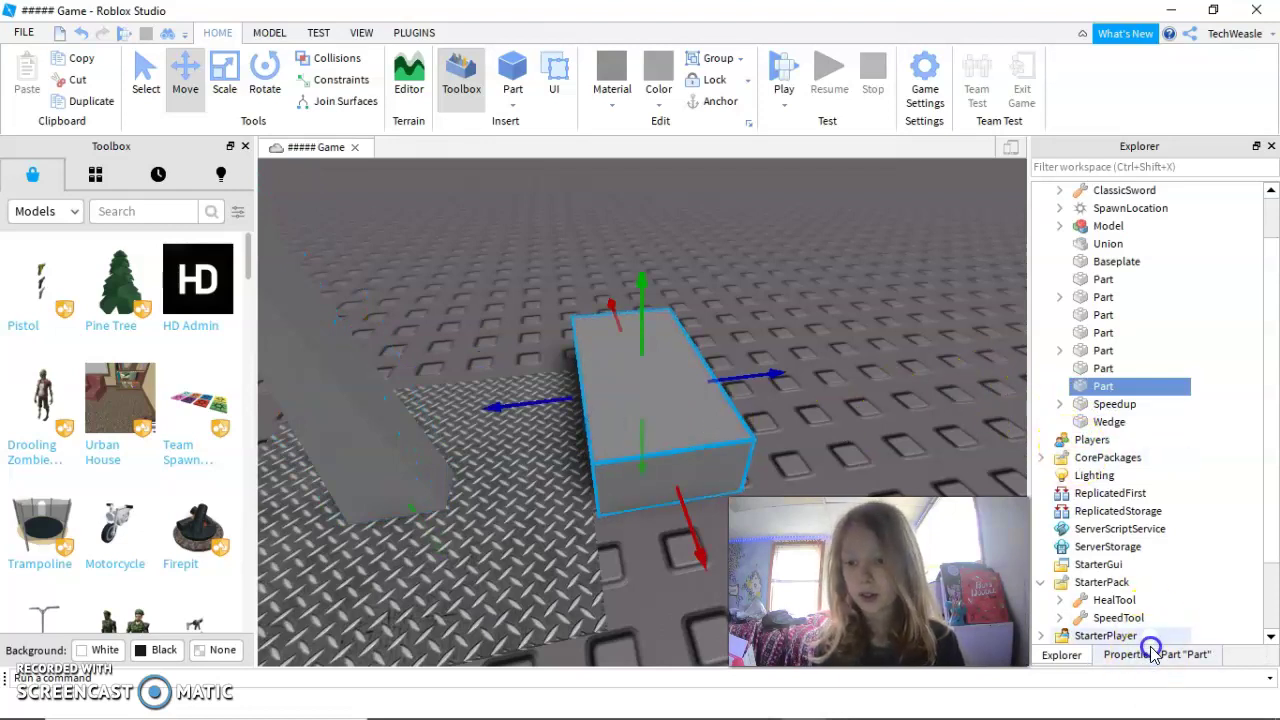
{"action": "left_click", "coordinate": [1180, 637]}
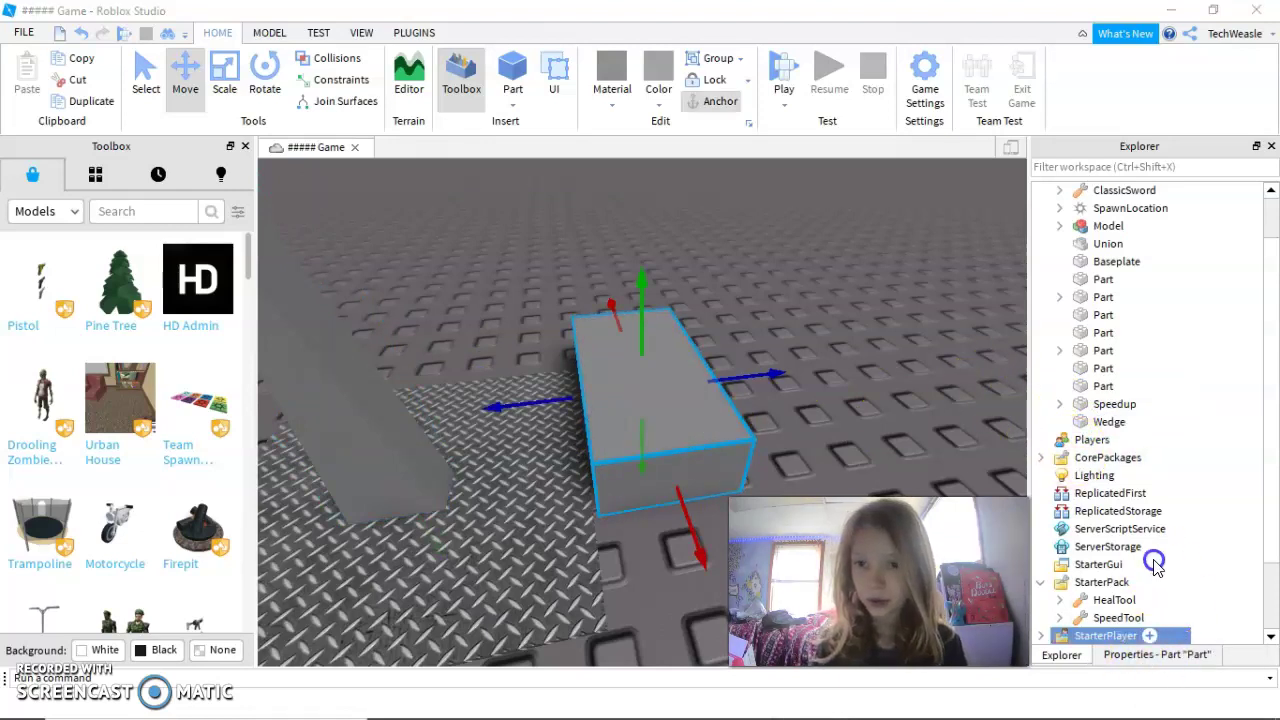
{"action": "left_click", "coordinate": [1160, 655]}
{"action": "left_click", "coordinate": [1058, 655]}
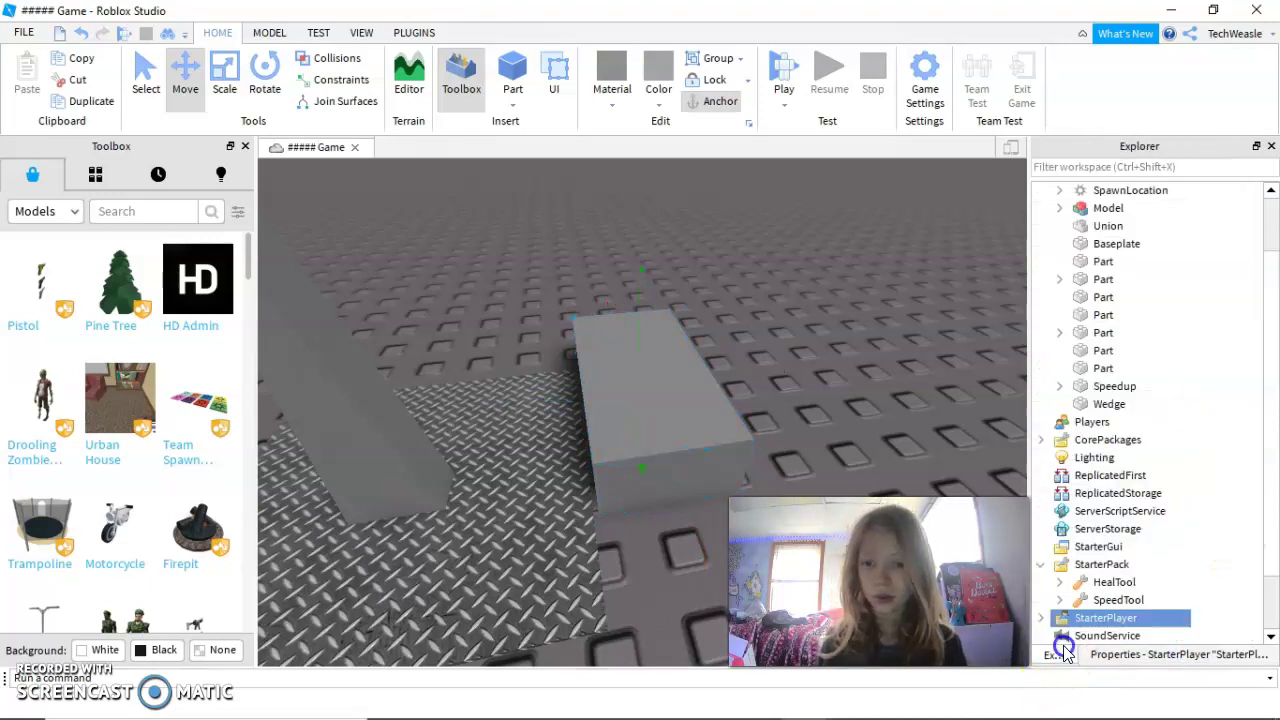
{"action": "left_click", "coordinate": [1095, 366]}
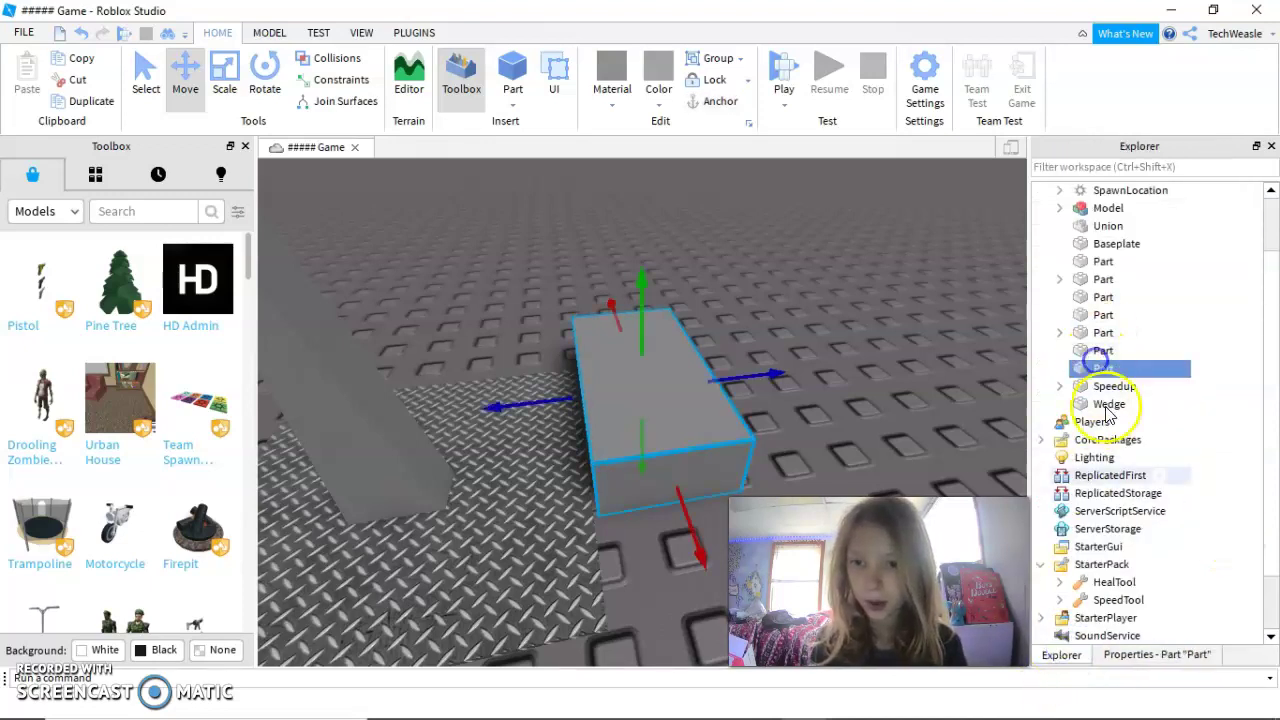
{"action": "left_click", "coordinate": [1170, 654]}
{"action": "left_click", "coordinate": [1240, 483]}
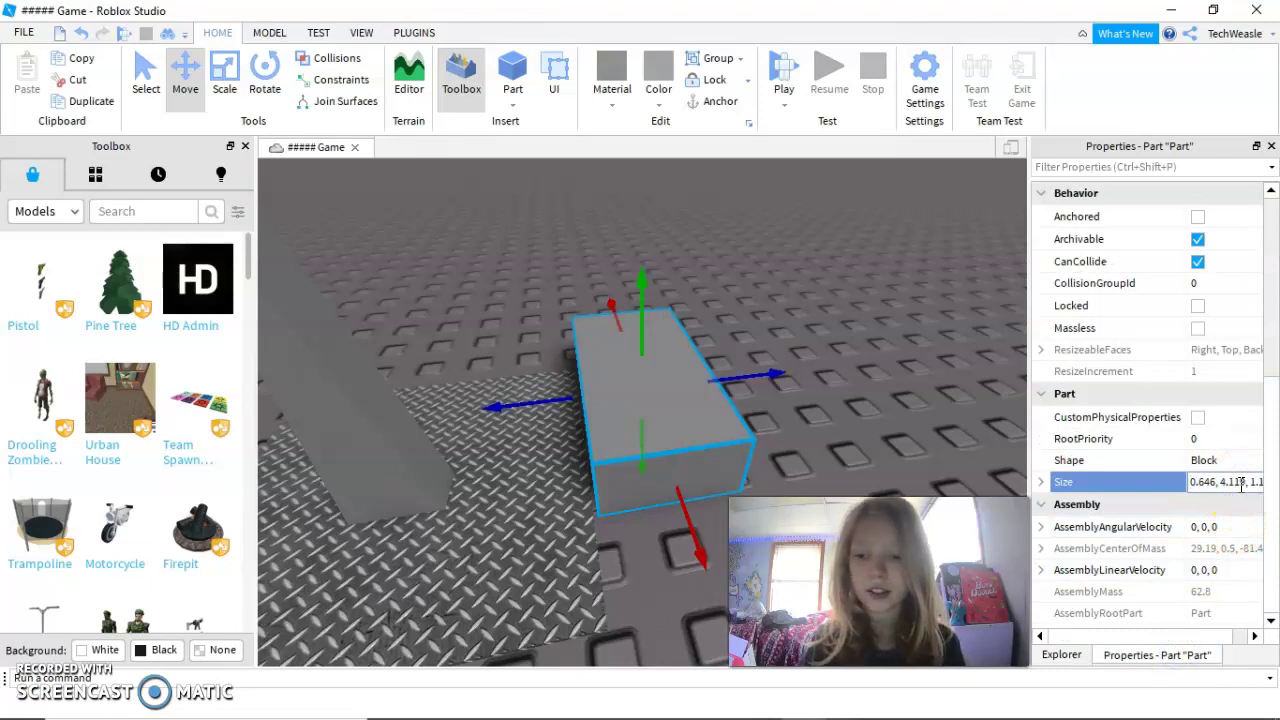
{"action": "key", "text": "Return"}
- Flatten the new block by changing the height in its size to 0
{"action": "right_click_drag", "start_coordinate": [767, 327], "coordinate": [767, 327]}
{"action": "scroll", "coordinate": [767, 327], "scroll_direction": "up", "scroll_amount": 3}
{"action": "scroll", "coordinate": [767, 327], "scroll_direction": "down", "scroll_amount": 3}
{"action": "scroll", "coordinate": [767, 327], "scroll_direction": "up", "scroll_amount": 2}
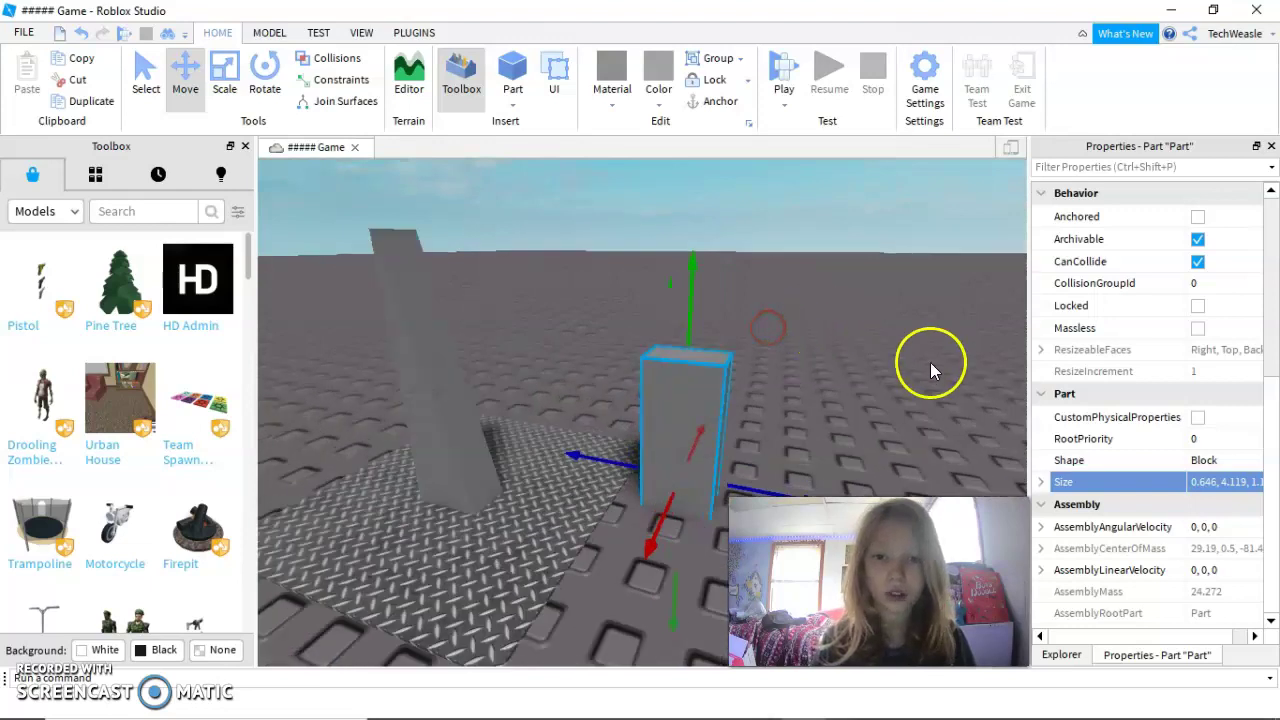
{"action": "left_click", "coordinate": [1243, 483]}
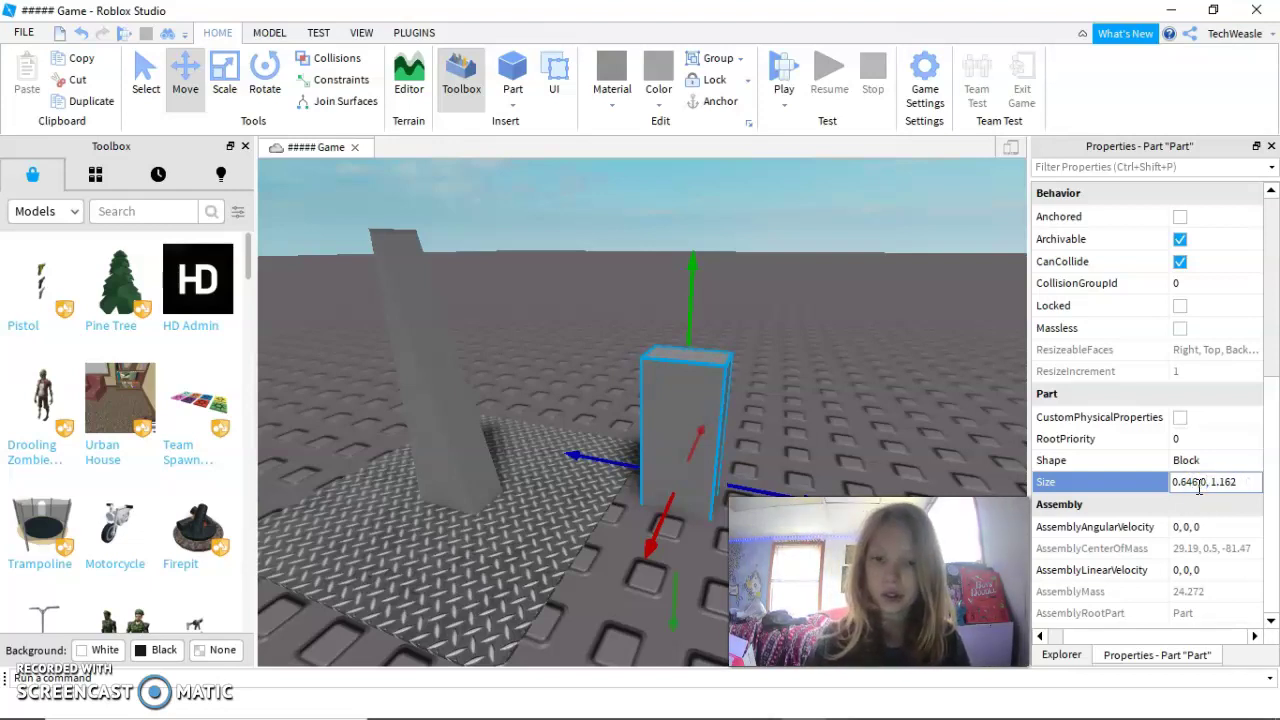
{"action": "key", "text": "Return"}
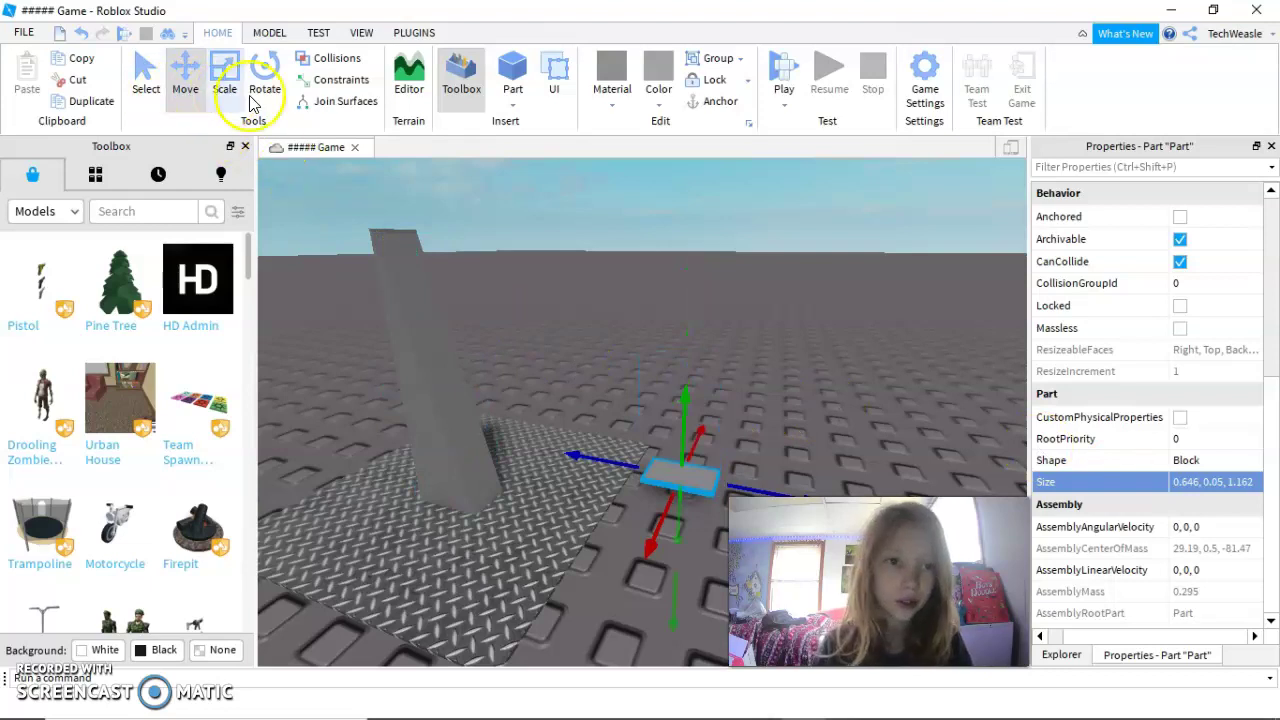
- Select the union spike and move it along the Z axis off the diamond-plate base
{"action": "left_click", "coordinate": [437, 389]}
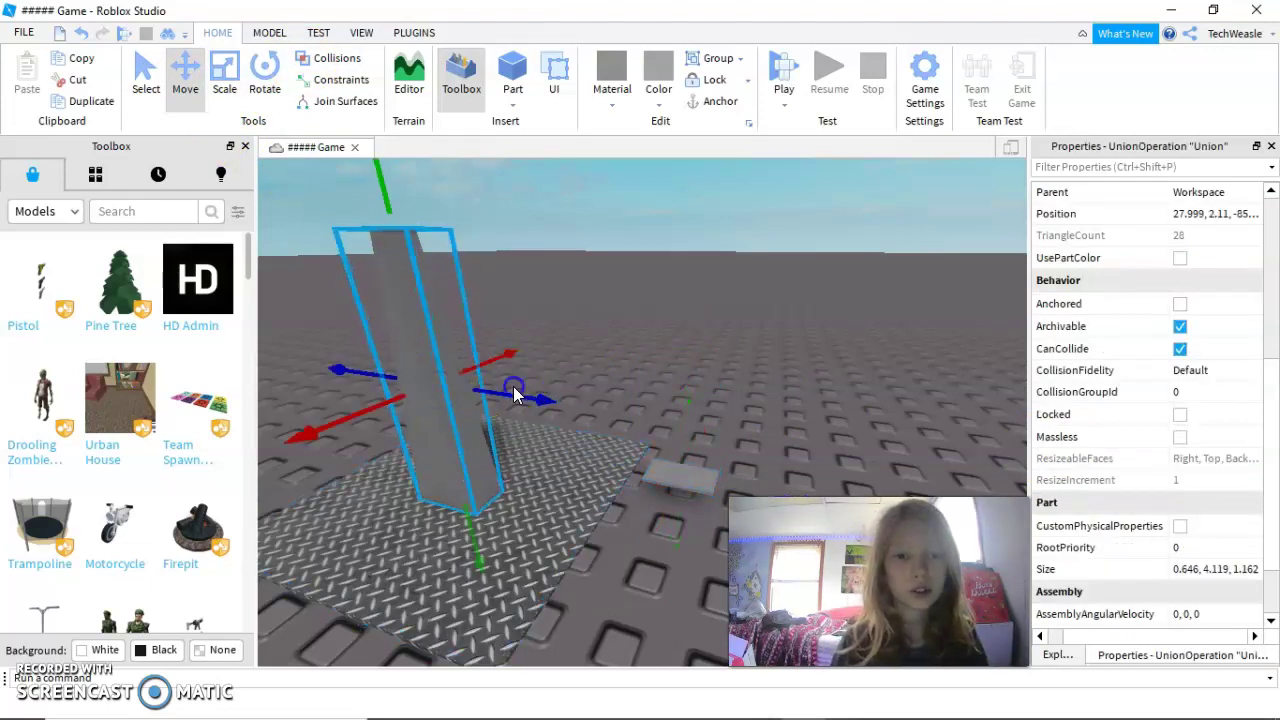
{"action": "left_click", "coordinate": [489, 423]}
{"action": "left_click", "coordinate": [483, 424]}
{"action": "left_click_drag", "start_coordinate": [514, 380], "coordinate": [363, 334]}
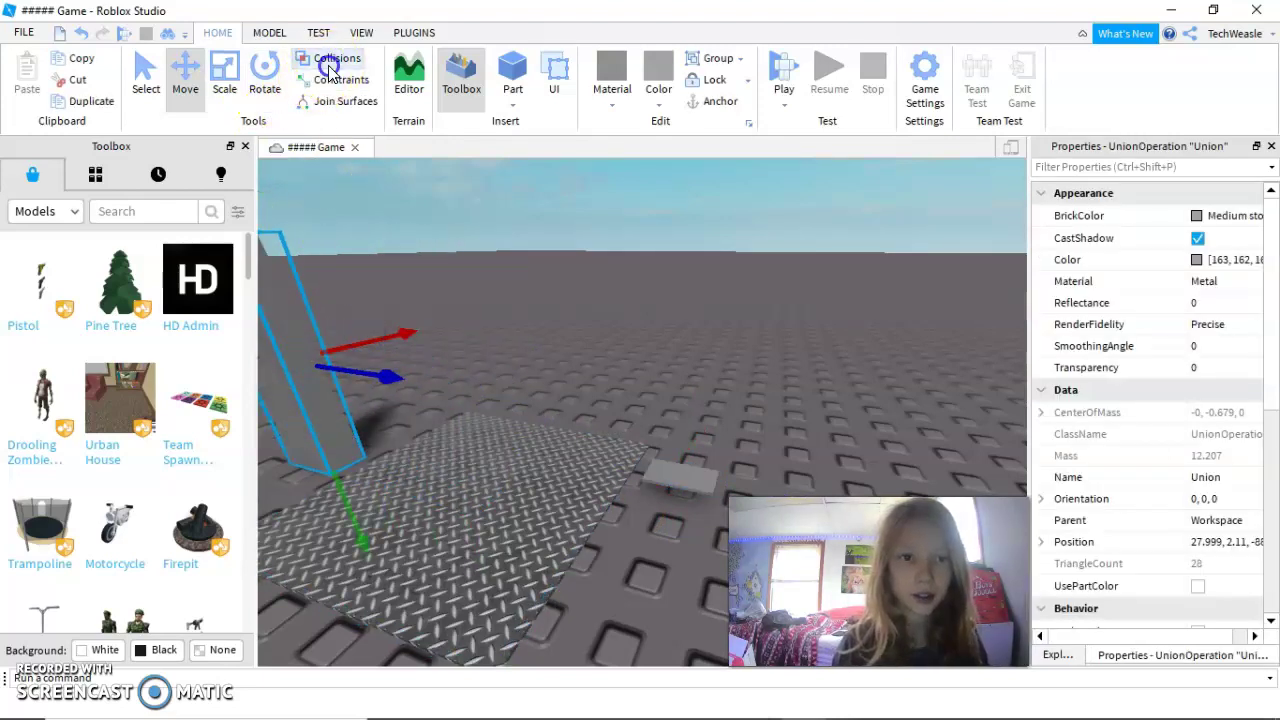
- Move the flat block to the centre of the diamond plate and lower it onto the surface, at about X 28.413, Y 0.074
{"action": "left_click", "coordinate": [671, 476]}
{"action": "key", "text": "a"}
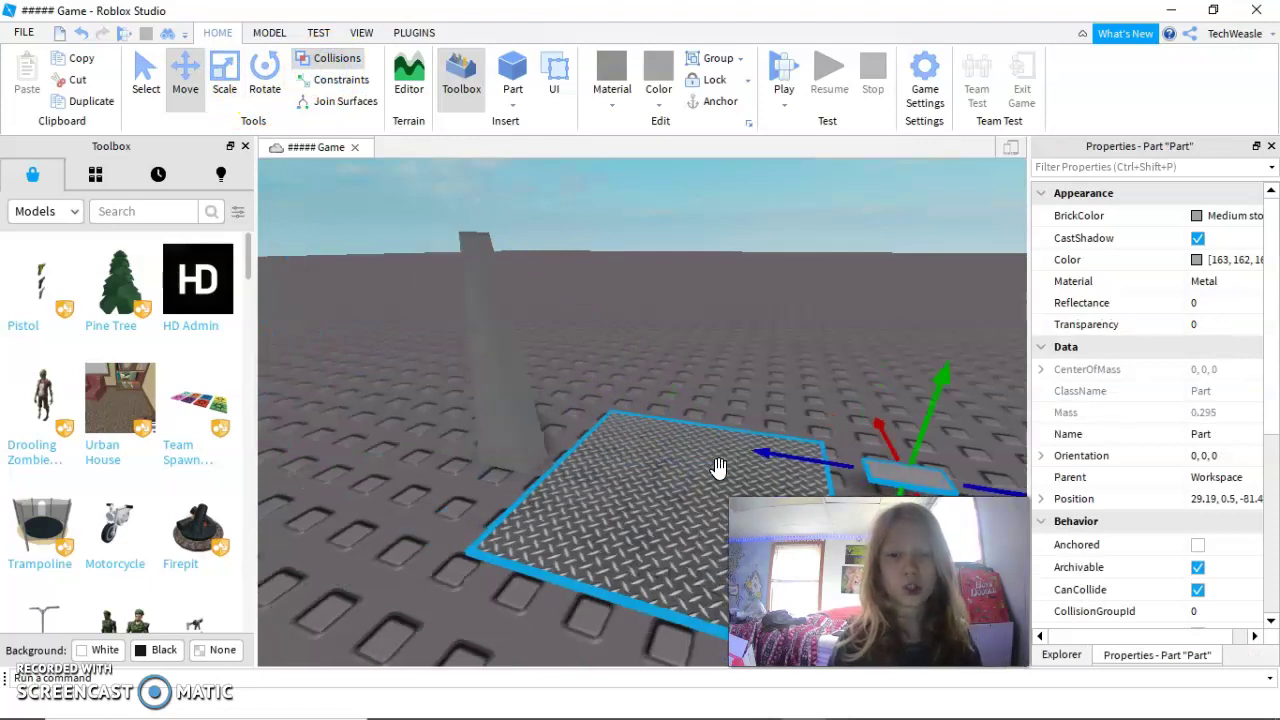
{"action": "left_click_drag", "start_coordinate": [762, 455], "coordinate": [594, 429]}
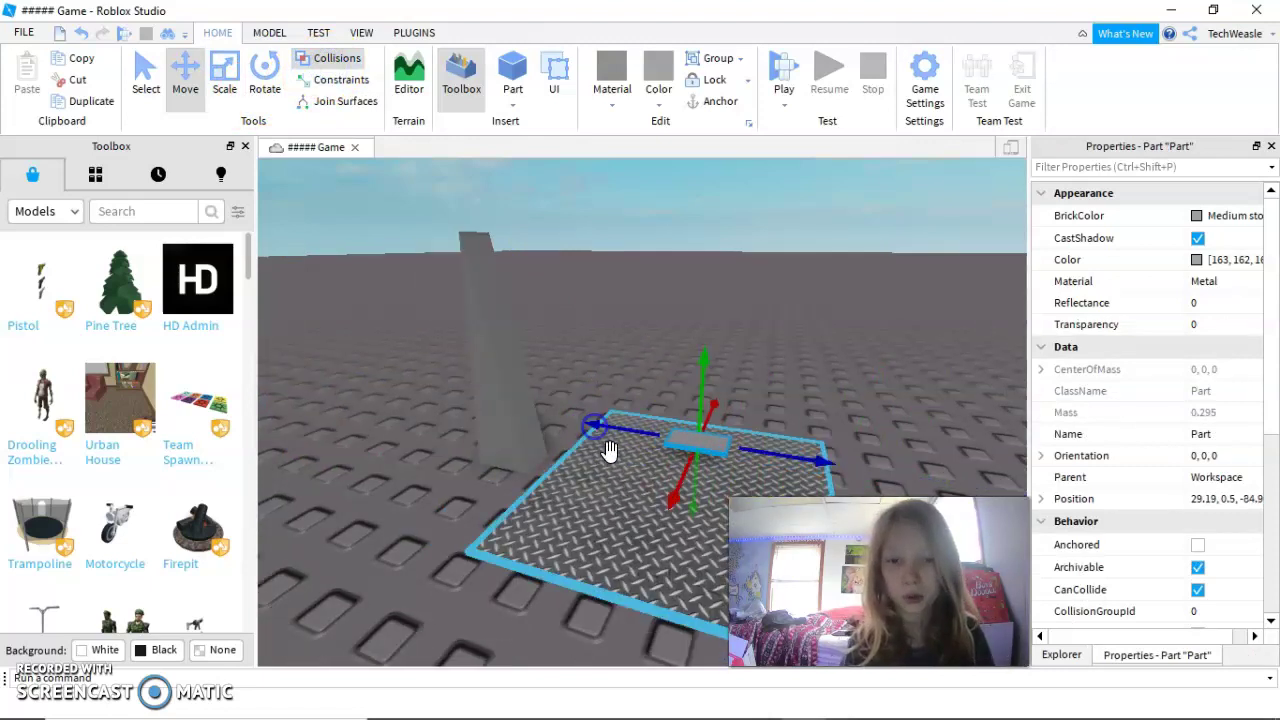
{"action": "left_click_drag", "start_coordinate": [682, 477], "coordinate": [676, 507]}
{"action": "left_click_drag", "start_coordinate": [687, 425], "coordinate": [684, 457]}
{"action": "scroll", "coordinate": [744, 437], "scroll_direction": "up", "scroll_amount": 3}
{"action": "right_click_drag", "start_coordinate": [744, 437], "coordinate": [740, 437]}
{"action": "scroll", "coordinate": [744, 437], "scroll_direction": "down", "scroll_amount": 1}
{"action": "scroll", "coordinate": [744, 437], "scroll_direction": "down", "scroll_amount": 3}
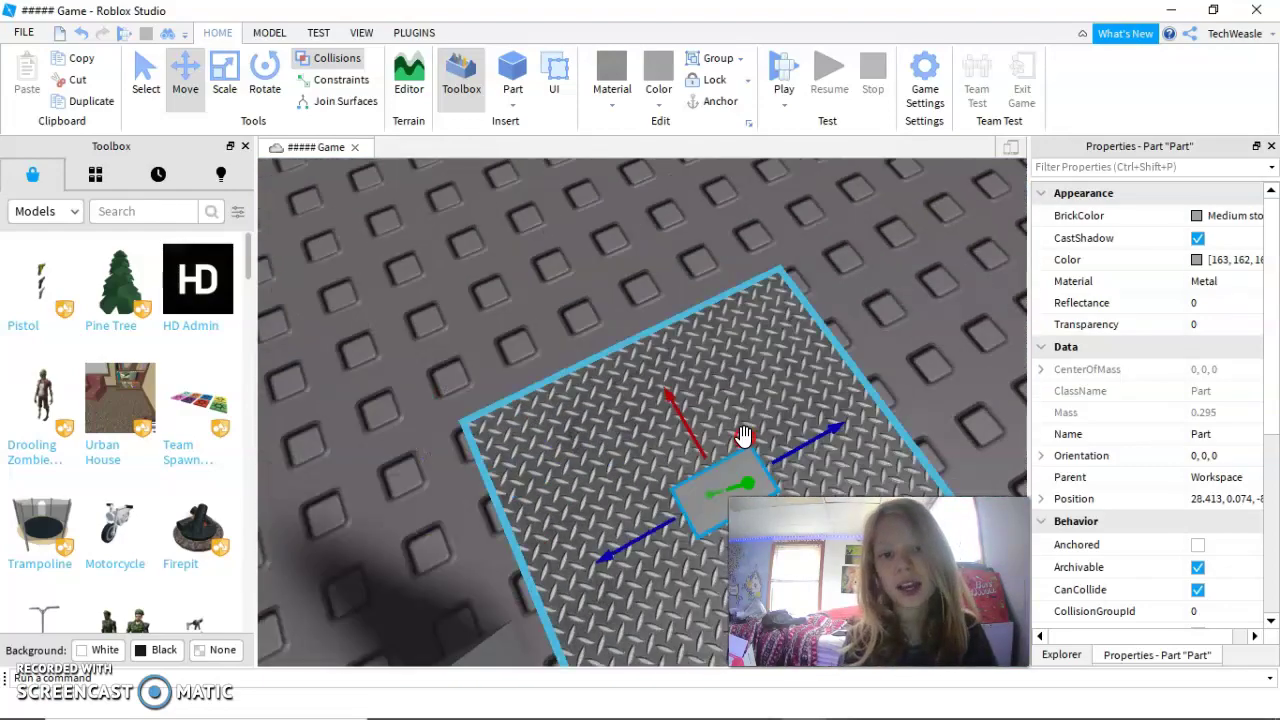
- Color the flat block Really black
{"action": "scroll", "coordinate": [742, 438], "scroll_direction": "down", "scroll_amount": 3}
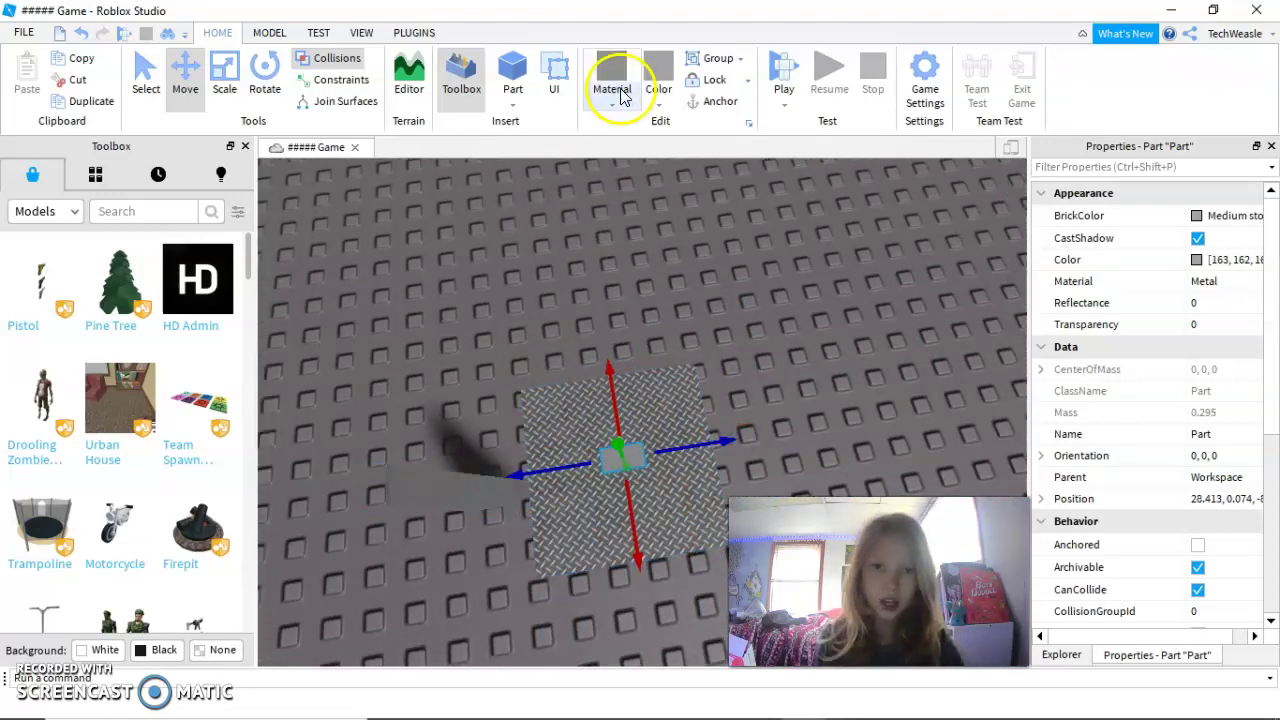
{"action": "left_click", "coordinate": [658, 80]}
{"action": "left_click", "coordinate": [672, 430]}
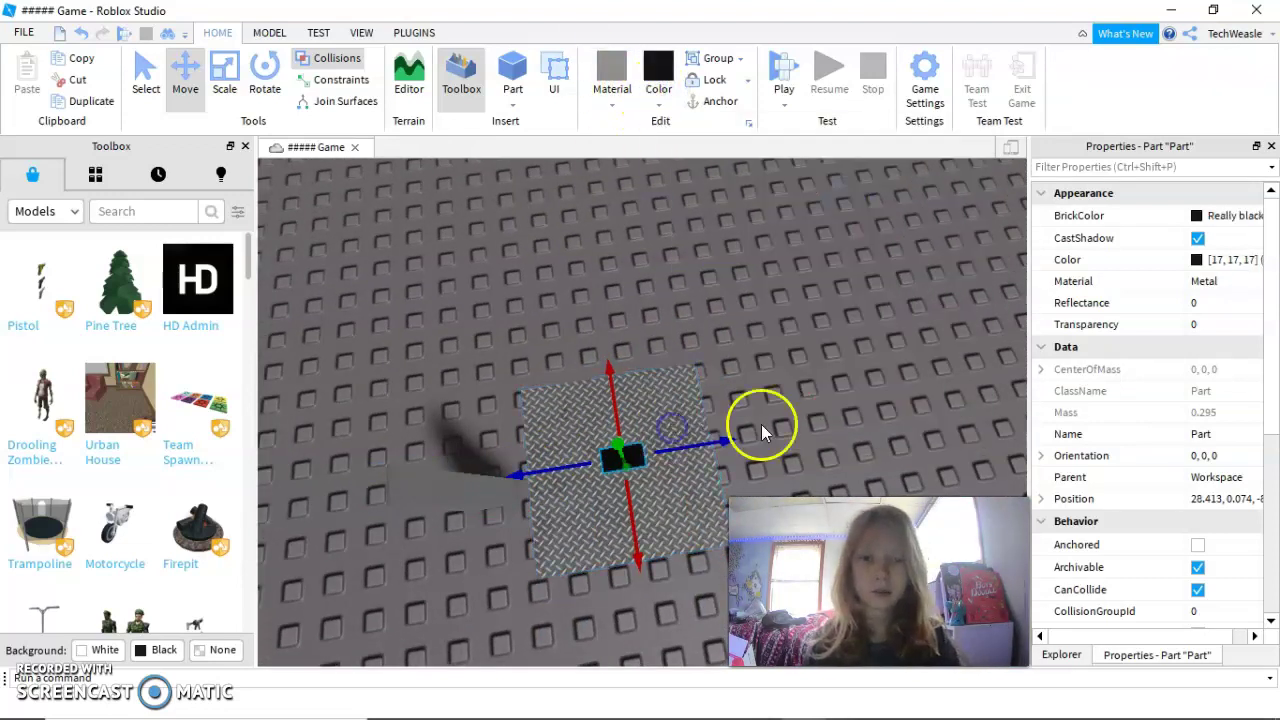
{"action": "right_click_drag", "start_coordinate": [800, 424], "coordinate": [800, 424]}
{"action": "scroll", "coordinate": [800, 424], "scroll_direction": "up", "scroll_amount": 3}
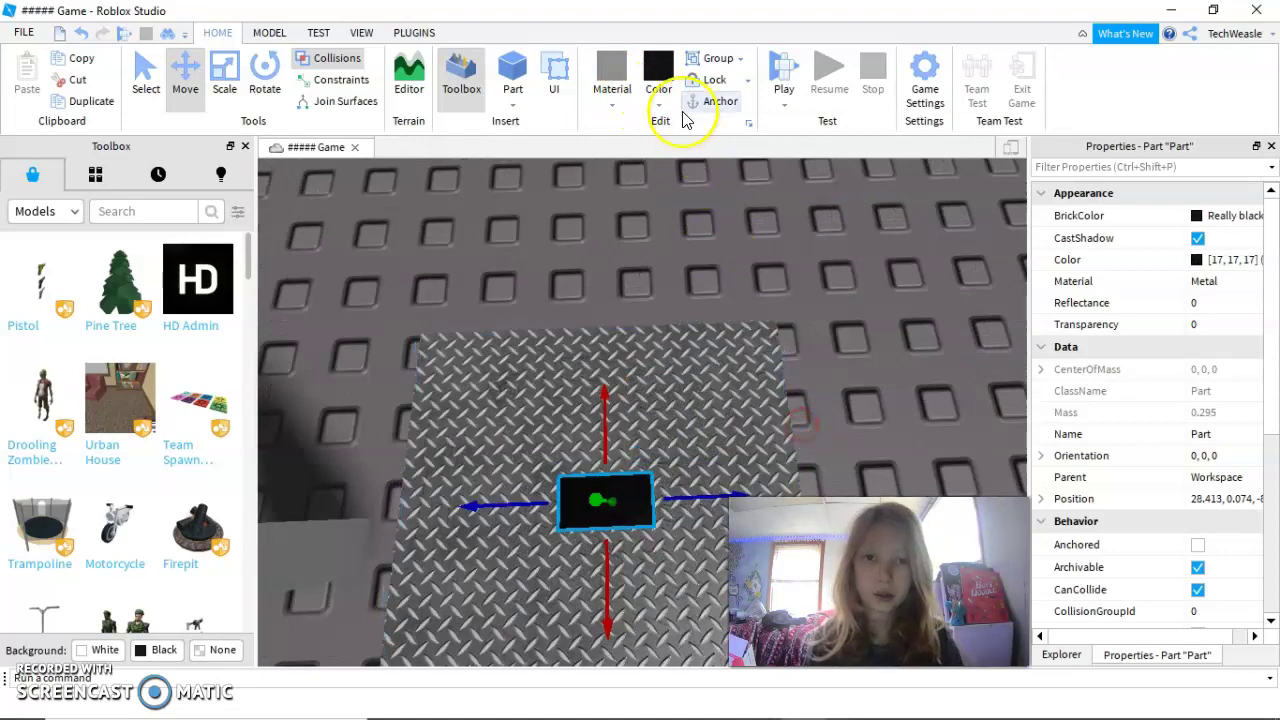
- Set the flat block's color to the dark blue-tinted Black
{"action": "left_click", "coordinate": [666, 100]}
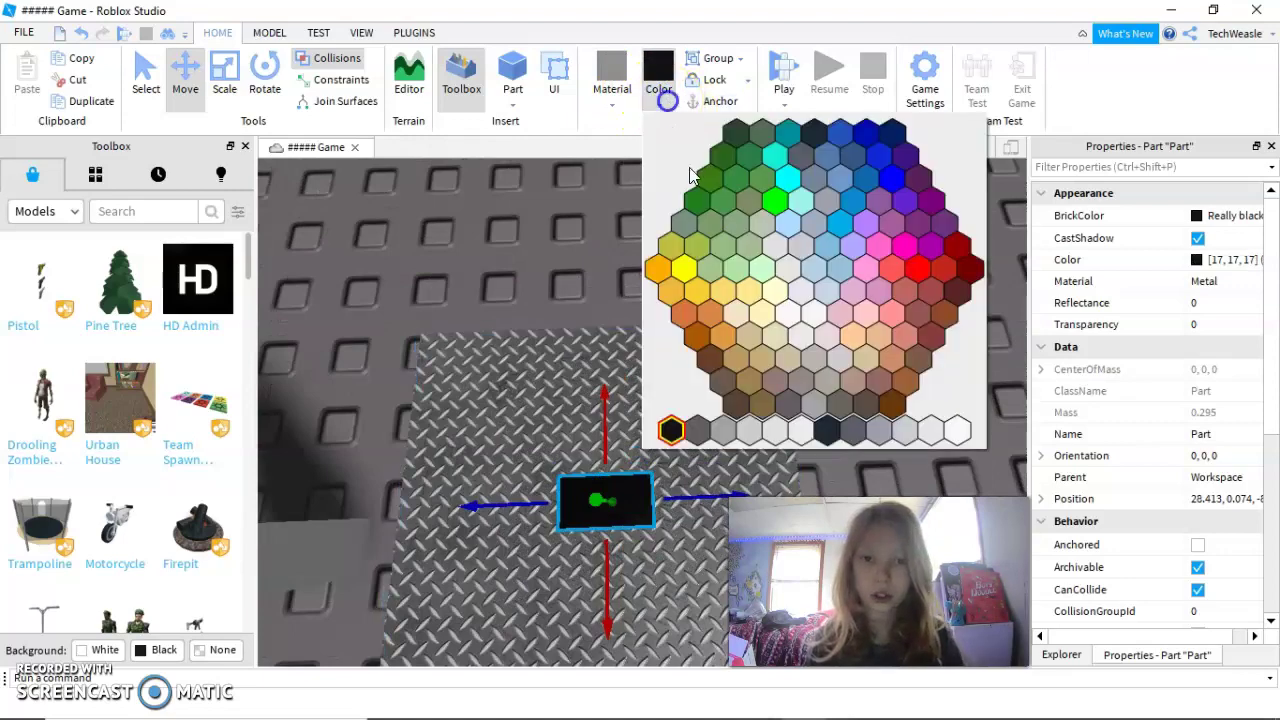
{"action": "left_click", "coordinate": [800, 418]}
{"action": "scroll", "coordinate": [847, 433], "scroll_direction": "down", "scroll_amount": 3}
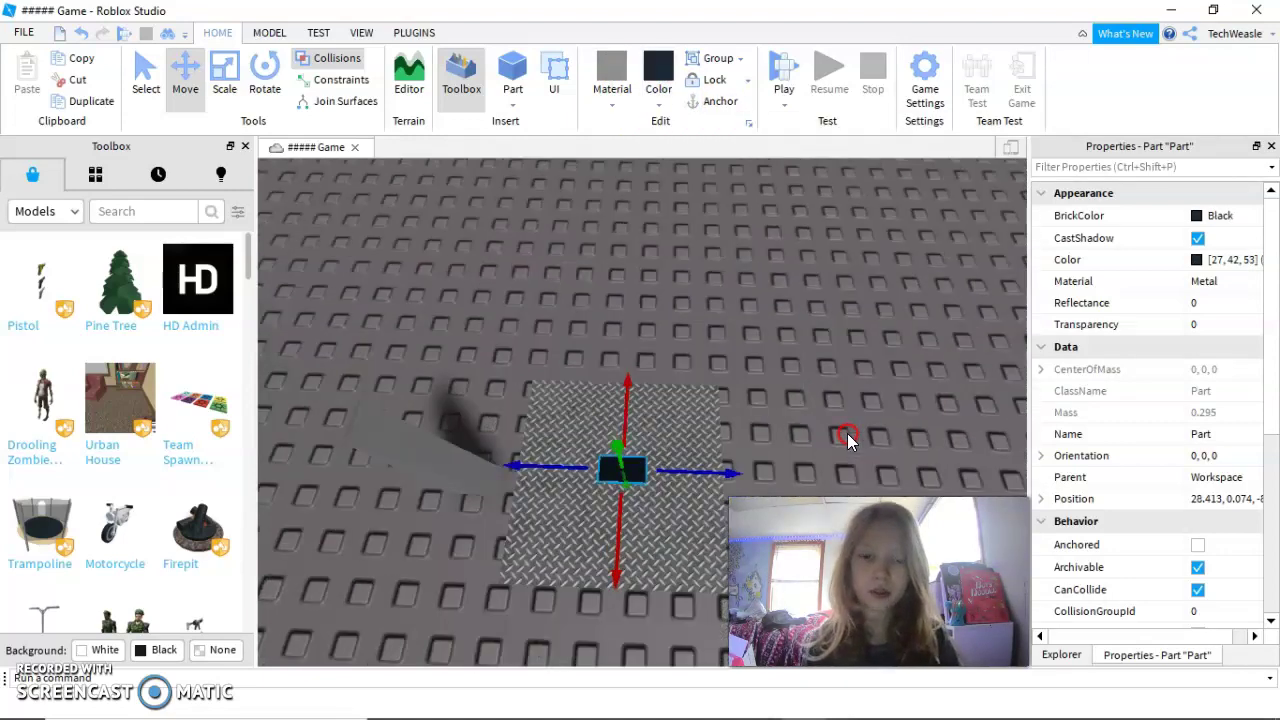
{"action": "scroll", "coordinate": [840, 432], "scroll_direction": "up", "scroll_amount": 8}
{"action": "scroll", "coordinate": [841, 432], "scroll_direction": "down", "scroll_amount": 8}
- Select the union spike and move it along the Z axis back over the diamond-plate base
{"action": "left_click", "coordinate": [671, 457]}
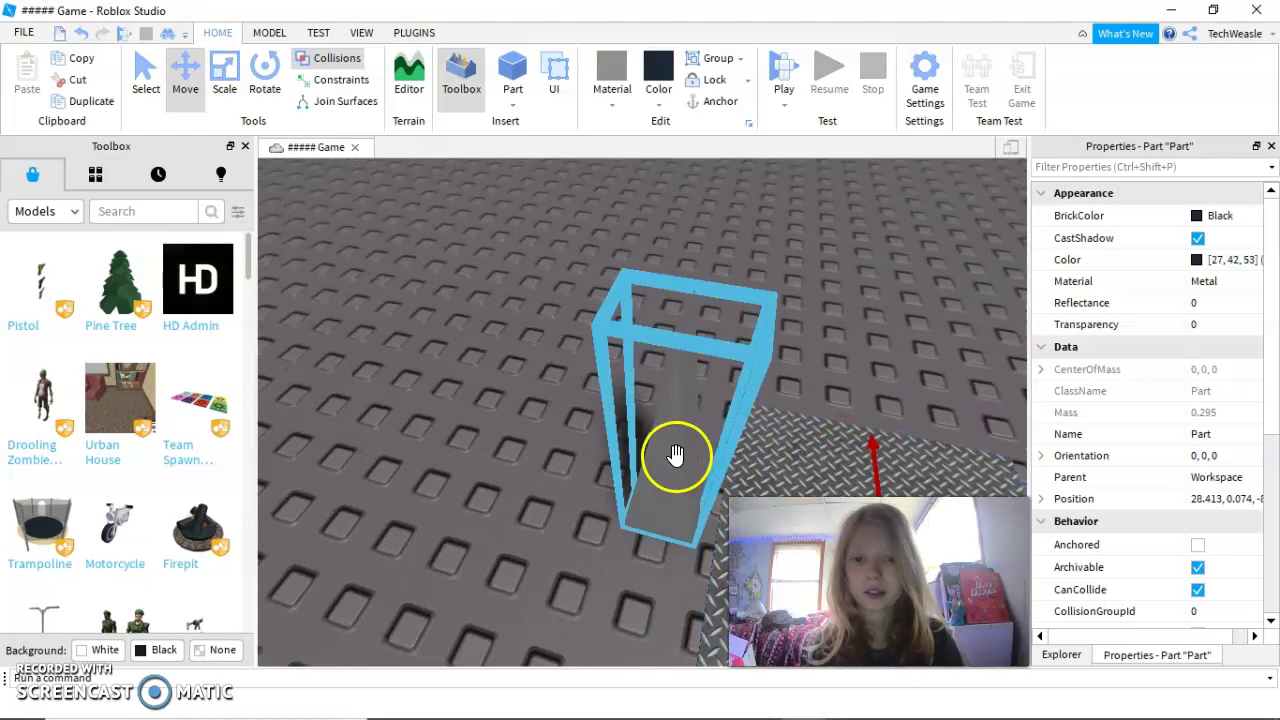
{"action": "key", "text": "d"}
{"action": "left_click", "coordinate": [398, 461]}
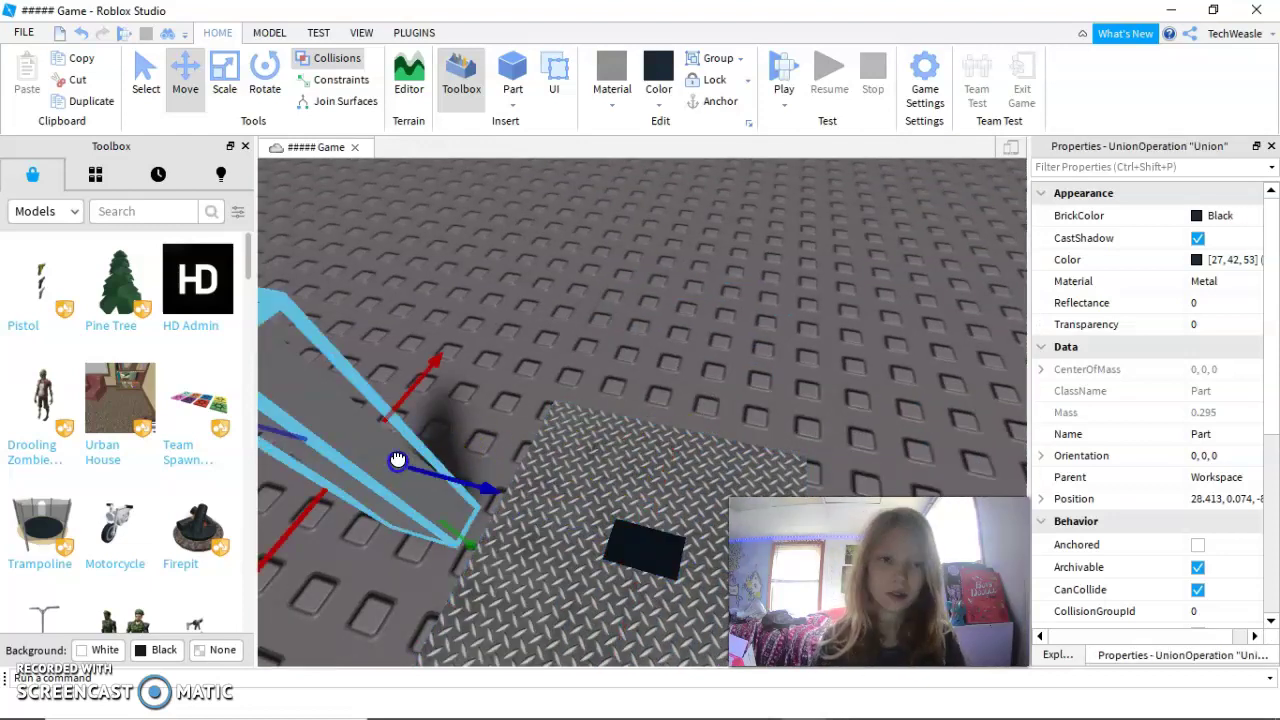
{"action": "left_click_drag", "start_coordinate": [469, 493], "coordinate": [642, 533]}
{"action": "key", "text": "d"}
{"action": "key", "text": "a"}
{"action": "left_click_drag", "start_coordinate": [542, 498], "coordinate": [545, 499]}
{"action": "left_click_drag", "start_coordinate": [677, 590], "coordinate": [640, 574]}
{"action": "scroll", "coordinate": [681, 514], "scroll_direction": "down", "scroll_amount": 3}
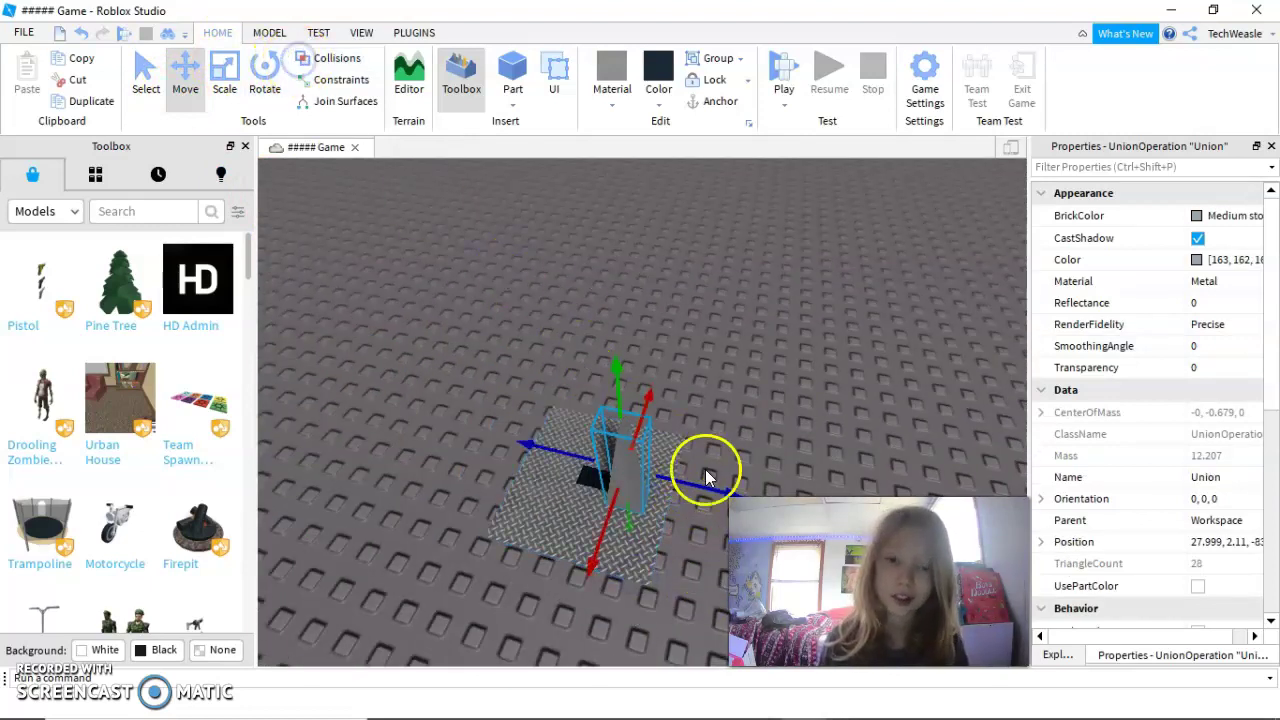
- Align the union spike over the black block along both horizontal axes, at an X position of about 28.406
{"action": "left_click_drag", "start_coordinate": [706, 488], "coordinate": [665, 472]}
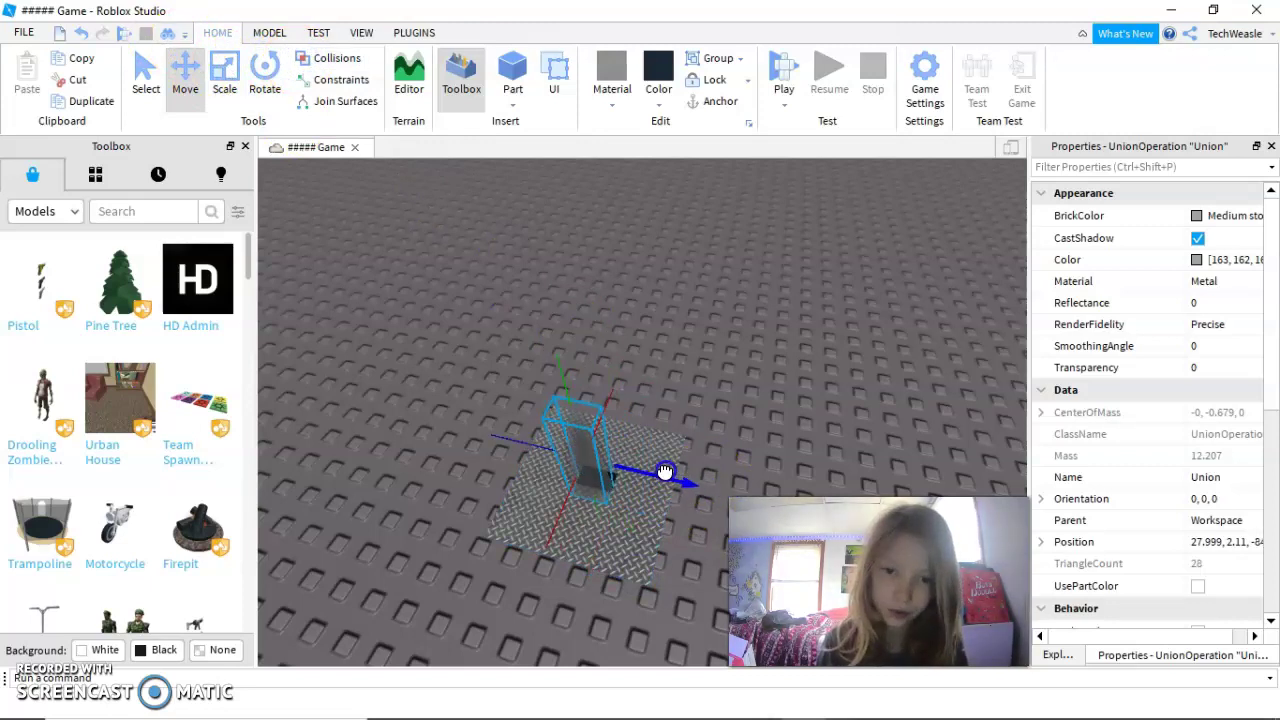
{"action": "left_click", "coordinate": [594, 414]}
{"action": "left_click", "coordinate": [587, 452]}
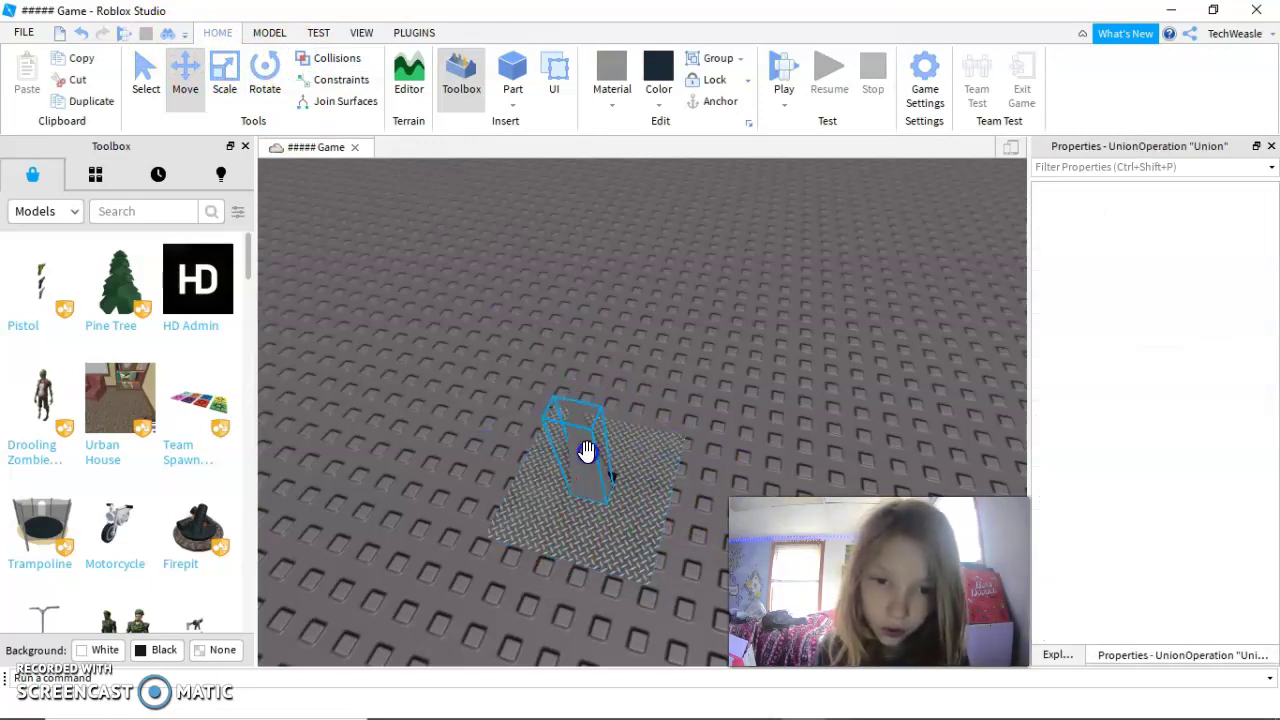
{"action": "left_click", "coordinate": [587, 451]}
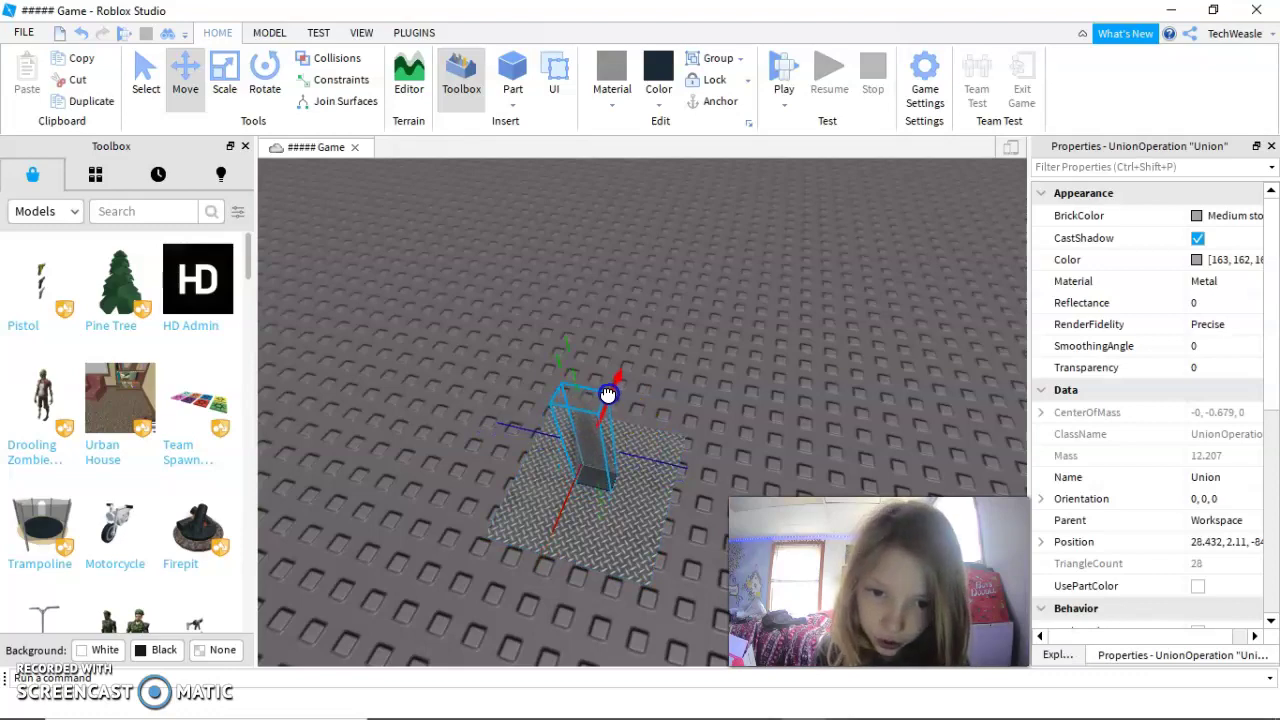
{"action": "scroll", "coordinate": [729, 431], "scroll_direction": "up", "scroll_amount": 3}
{"action": "right_click_drag", "start_coordinate": [729, 431], "coordinate": [733, 434]}
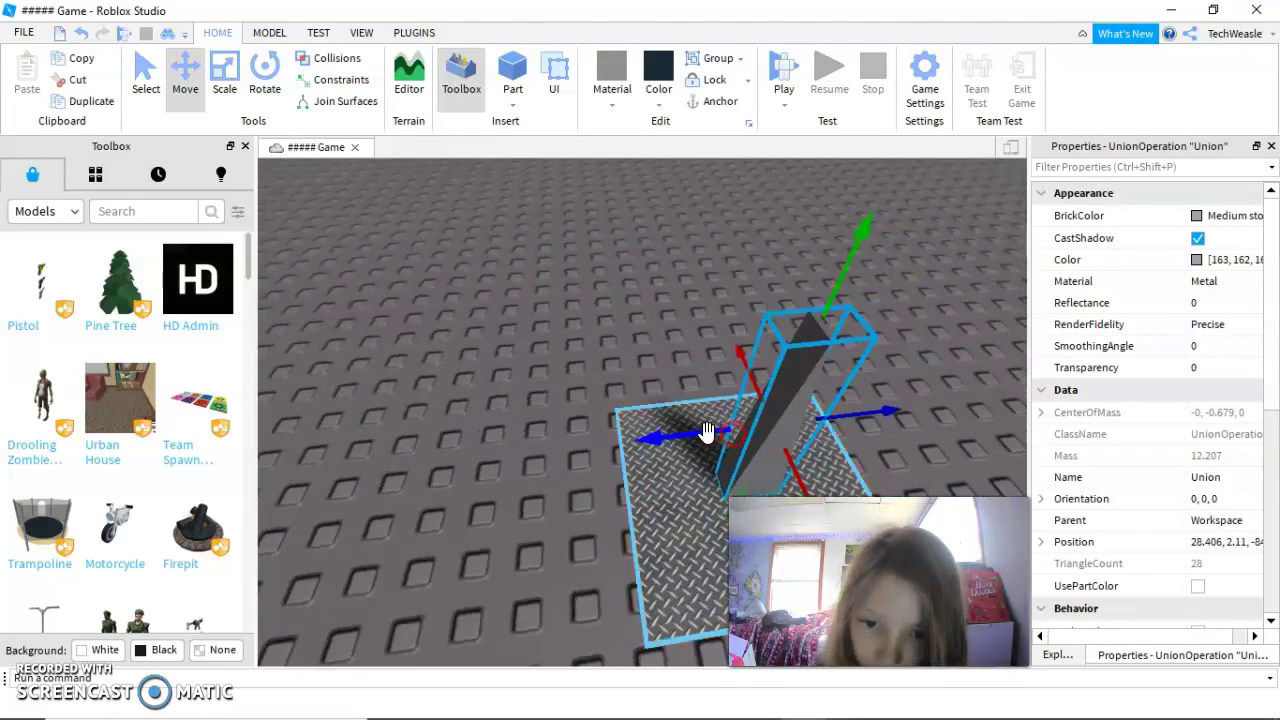
- Select the diamond plate, black block and union spike together and anchor them
{"action": "left_click", "coordinate": [911, 370]}
{"action": "scroll", "coordinate": [910, 369], "scroll_direction": "up", "scroll_amount": 3}
{"action": "right_click_drag", "start_coordinate": [910, 369], "coordinate": [910, 367]}
{"action": "scroll", "coordinate": [909, 366], "scroll_direction": "down", "scroll_amount": 5}
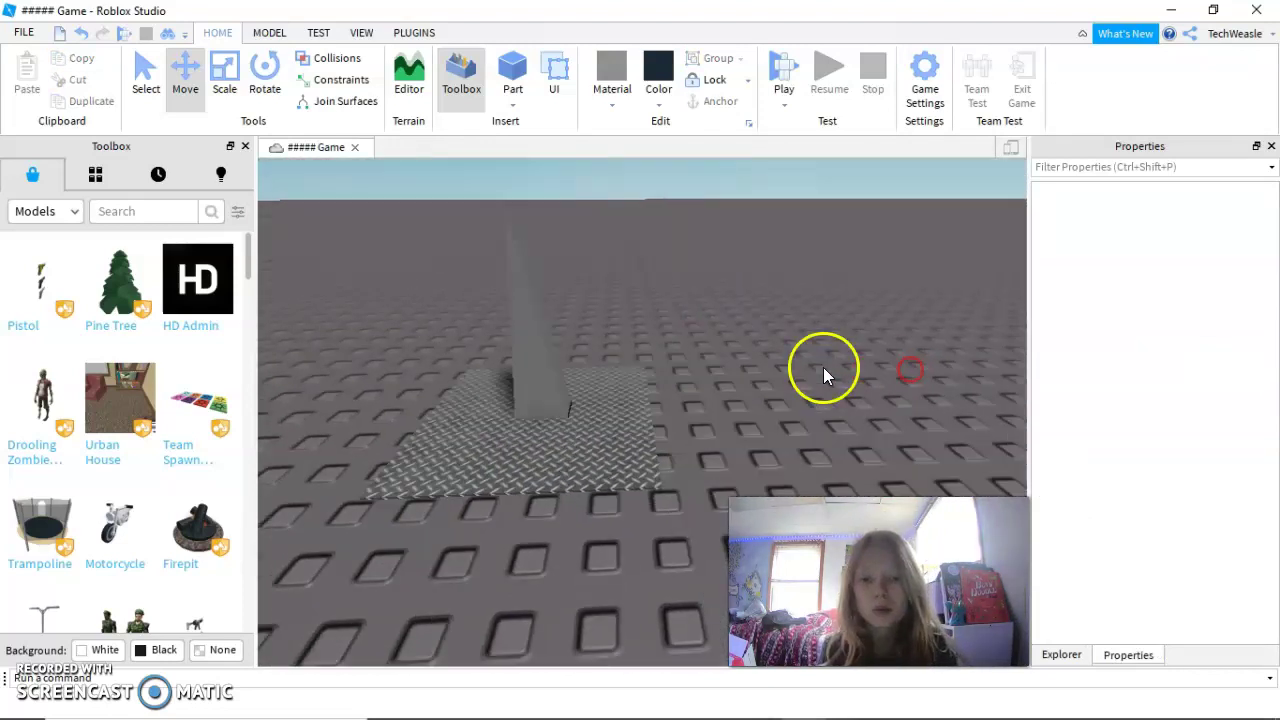
{"action": "scroll", "coordinate": [655, 368], "scroll_direction": "down", "scroll_amount": 1}
{"action": "left_click", "coordinate": [662, 360]}
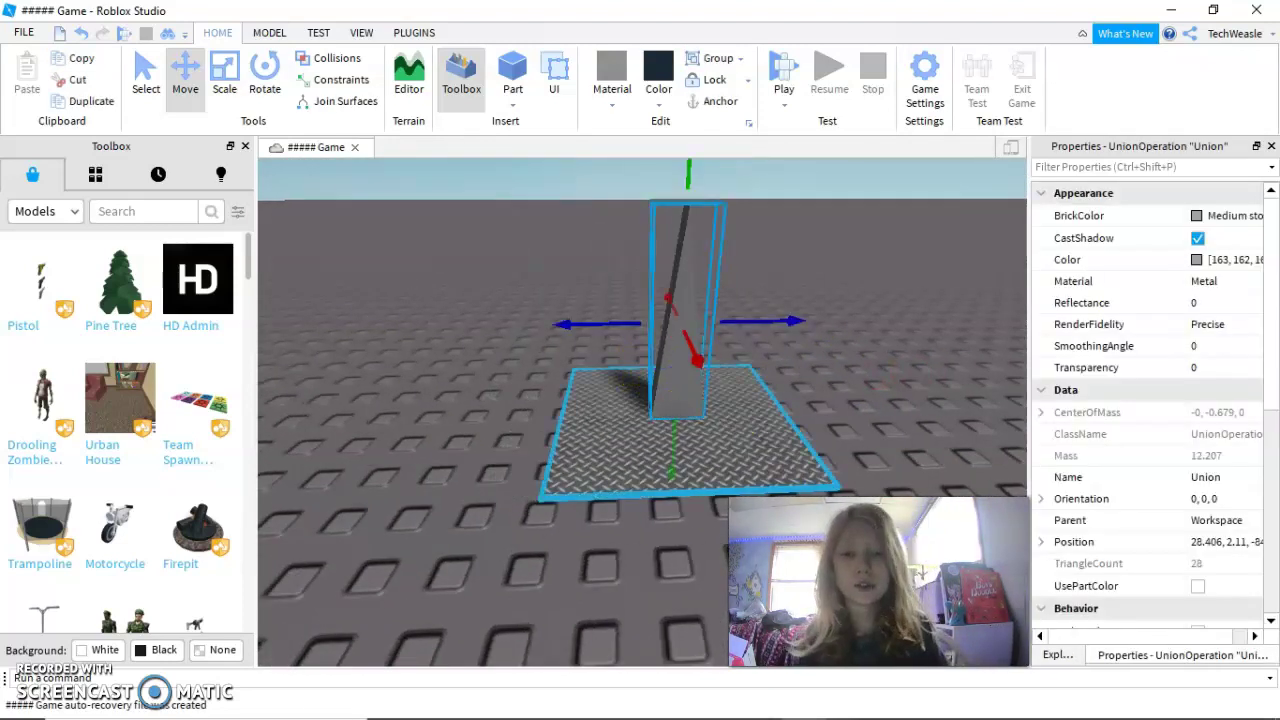
{"action": "left_click_drag", "start_coordinate": [484, 214], "coordinate": [809, 466]}
{"action": "key", "text": "d"}
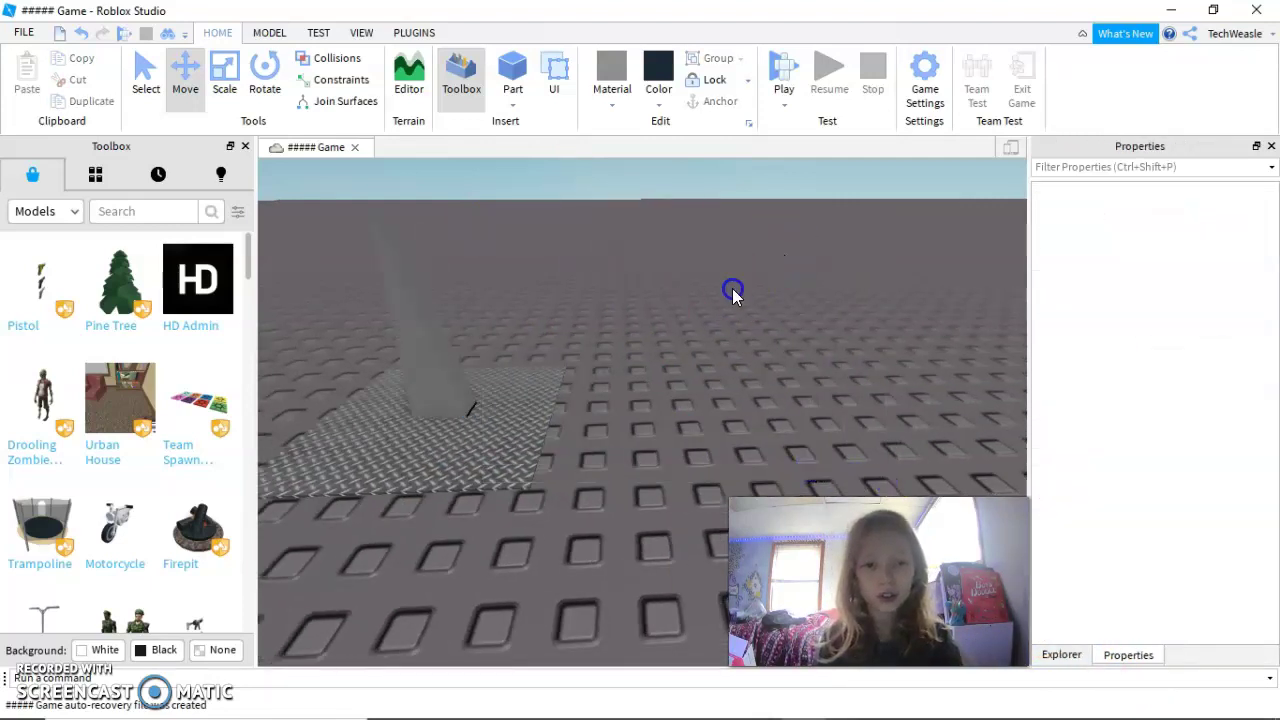
{"action": "left_click_drag", "start_coordinate": [732, 290], "coordinate": [229, 551]}
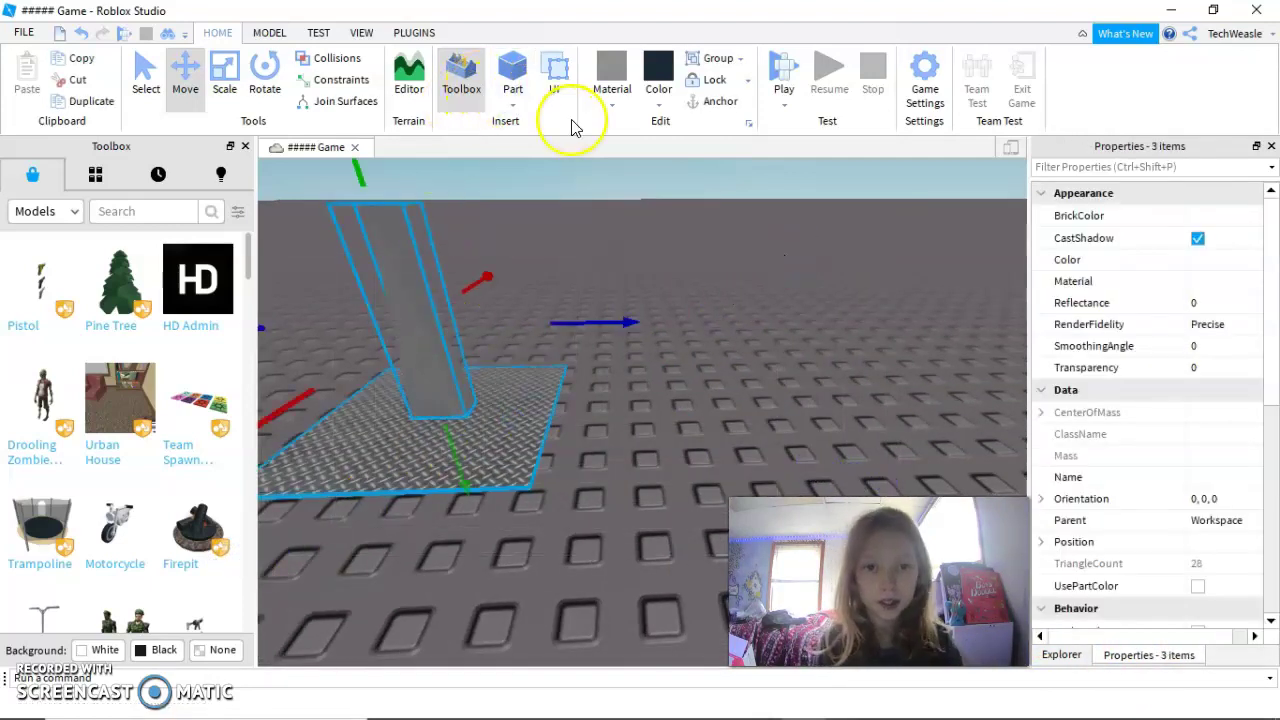
{"action": "left_click", "coordinate": [700, 104]}
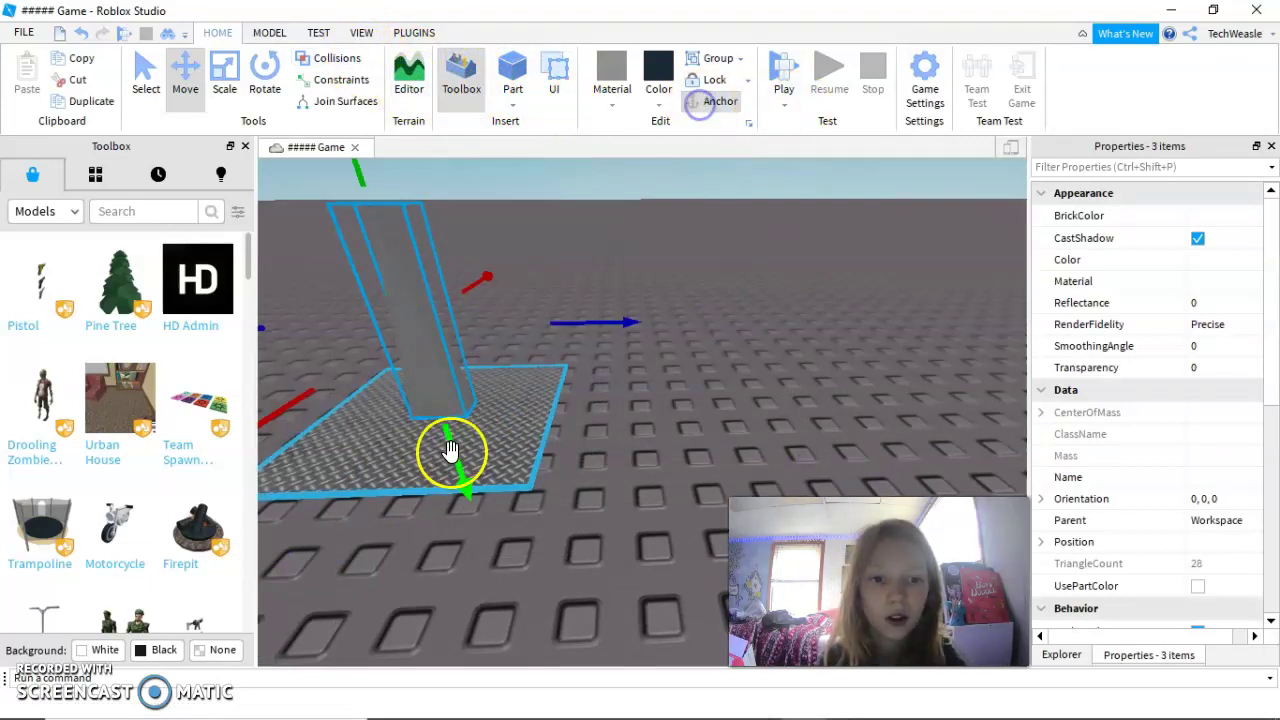
- Group the three selected trap parts into one model
{"action": "right_click", "coordinate": [450, 450]}
{"action": "left_click", "coordinate": [530, 152]}
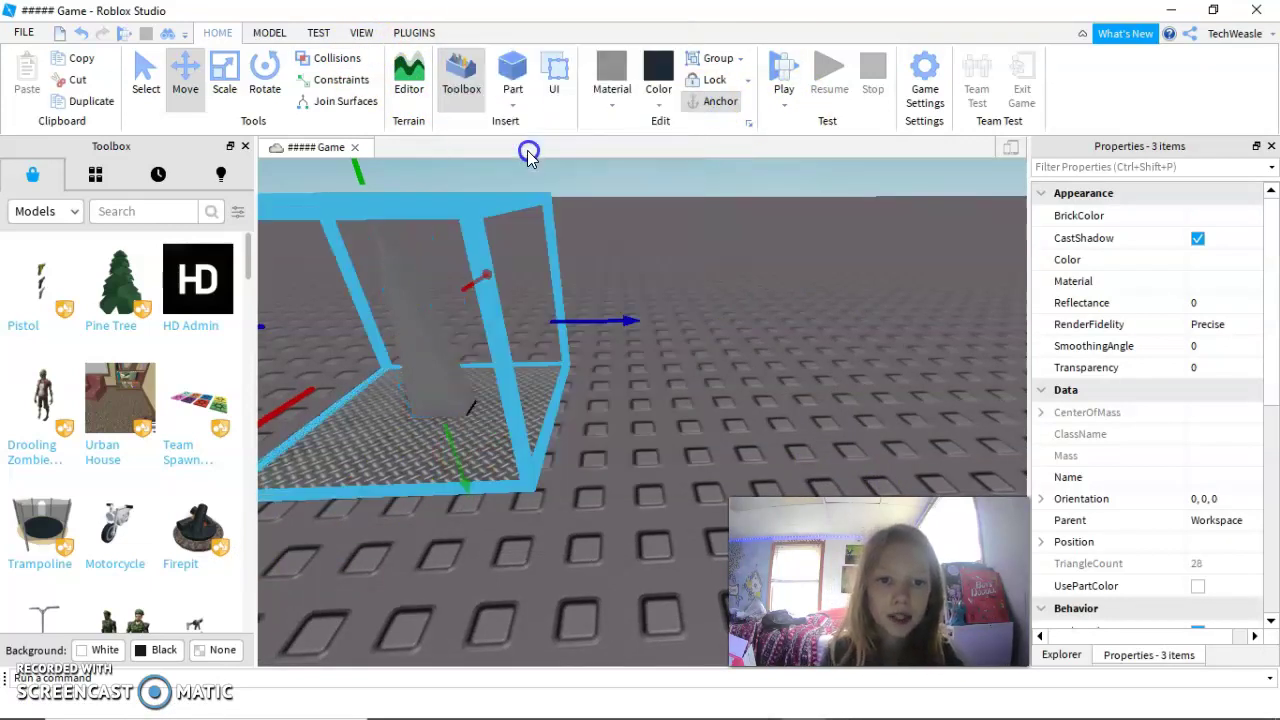
{"action": "right_click_drag", "start_coordinate": [614, 277], "coordinate": [608, 278]}
{"action": "scroll", "coordinate": [608, 278], "scroll_direction": "down", "scroll_amount": 3}
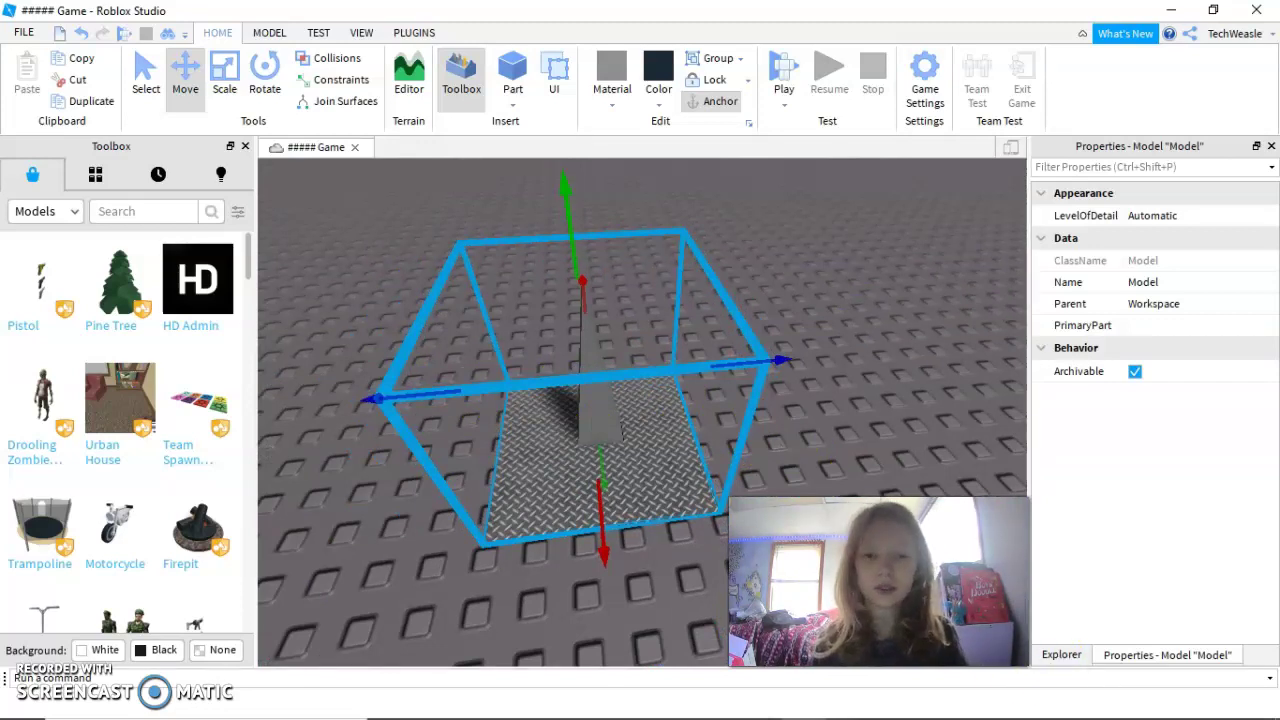
- Expand the new model in the Explorer and insert a Script into its Union
{"action": "left_click", "coordinate": [1043, 656]}
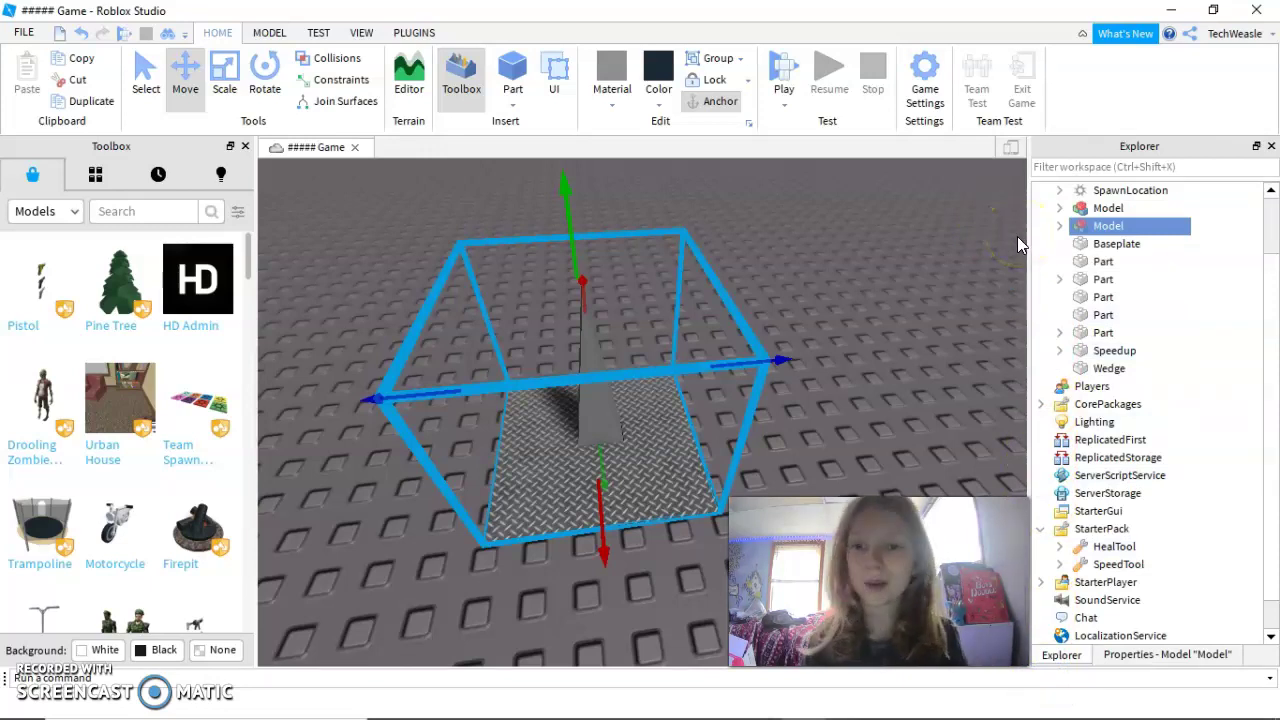
{"action": "left_click", "coordinate": [1059, 226]}
{"action": "left_click", "coordinate": [1108, 246]}
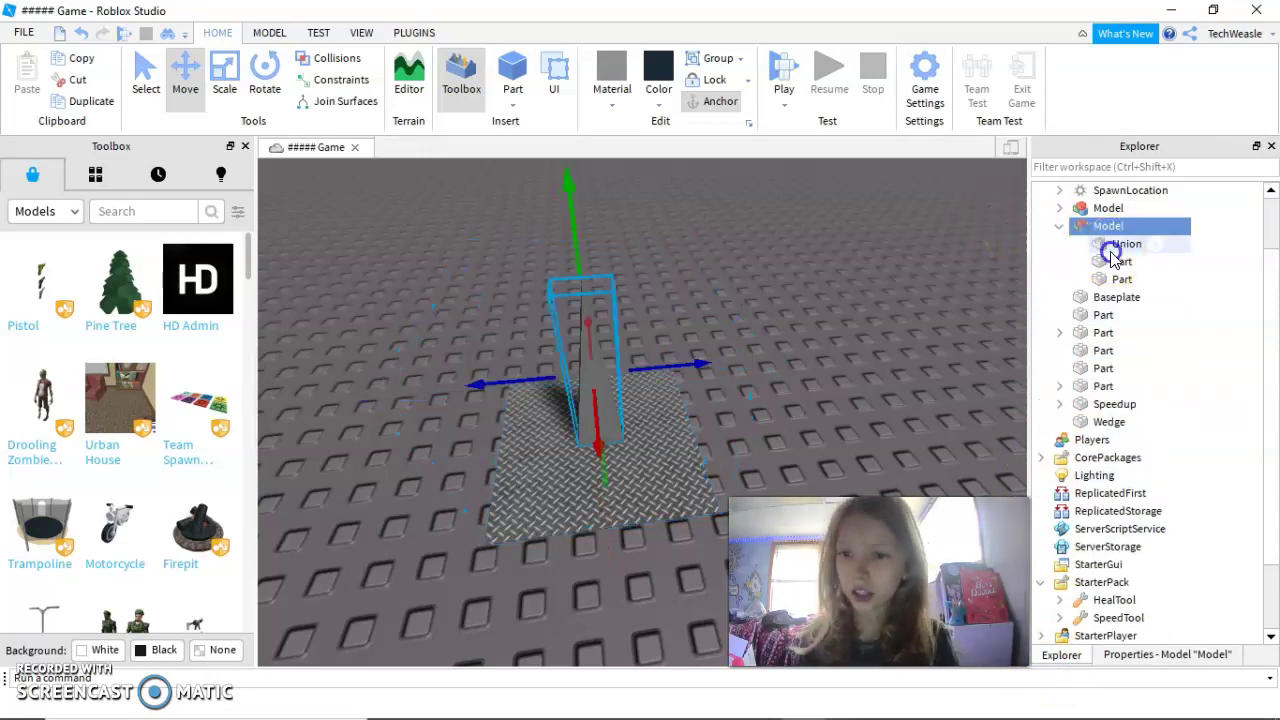
{"action": "right_click", "coordinate": [1112, 256]}
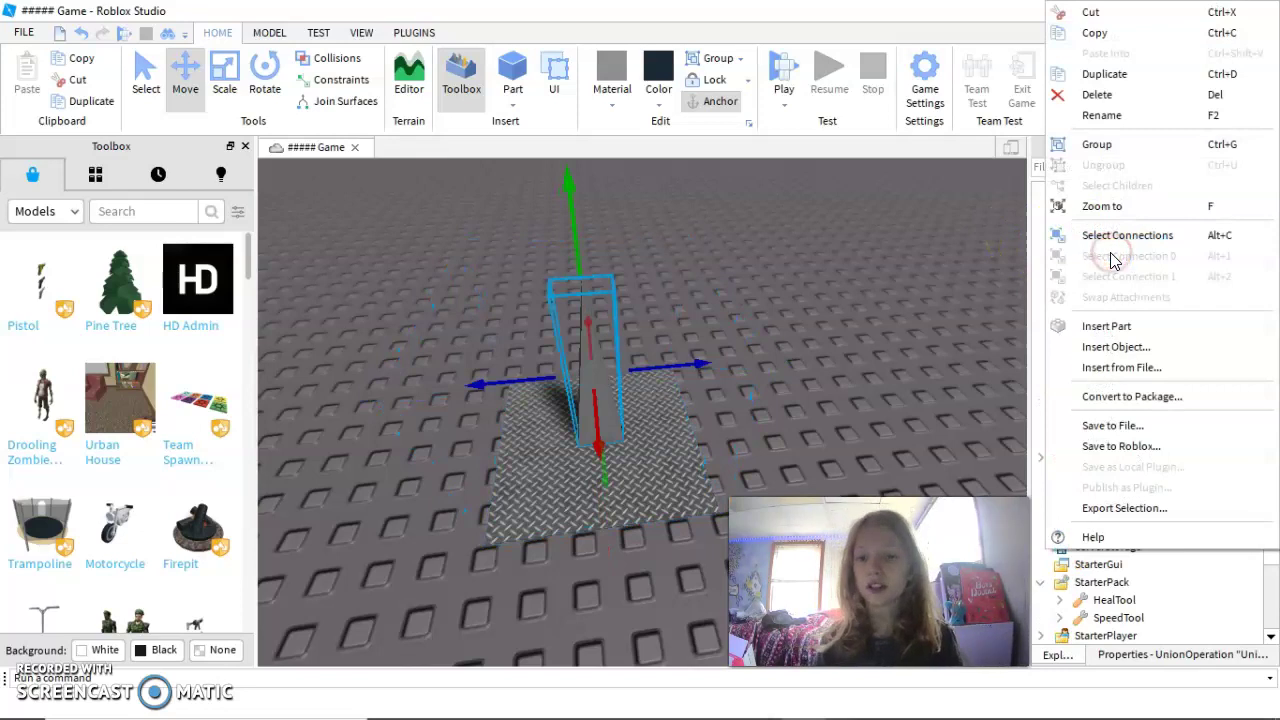
{"action": "left_click", "coordinate": [1095, 346]}
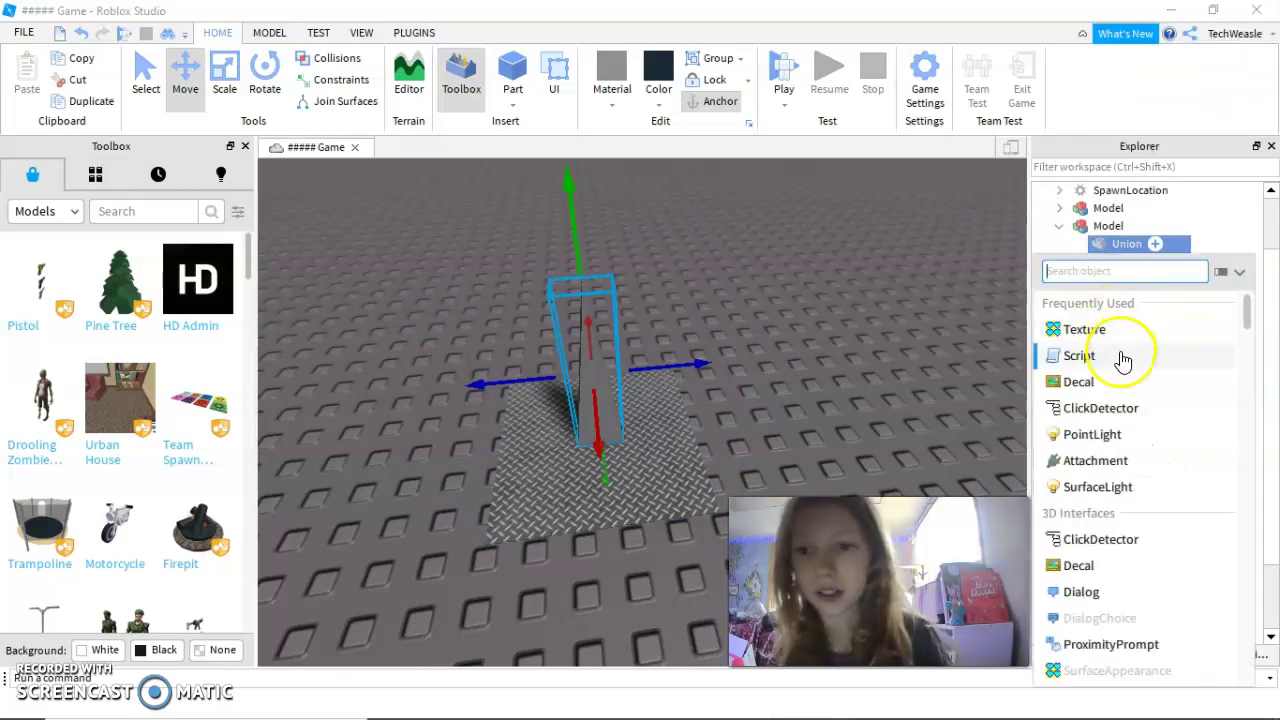
{"action": "left_click", "coordinate": [1112, 356]}
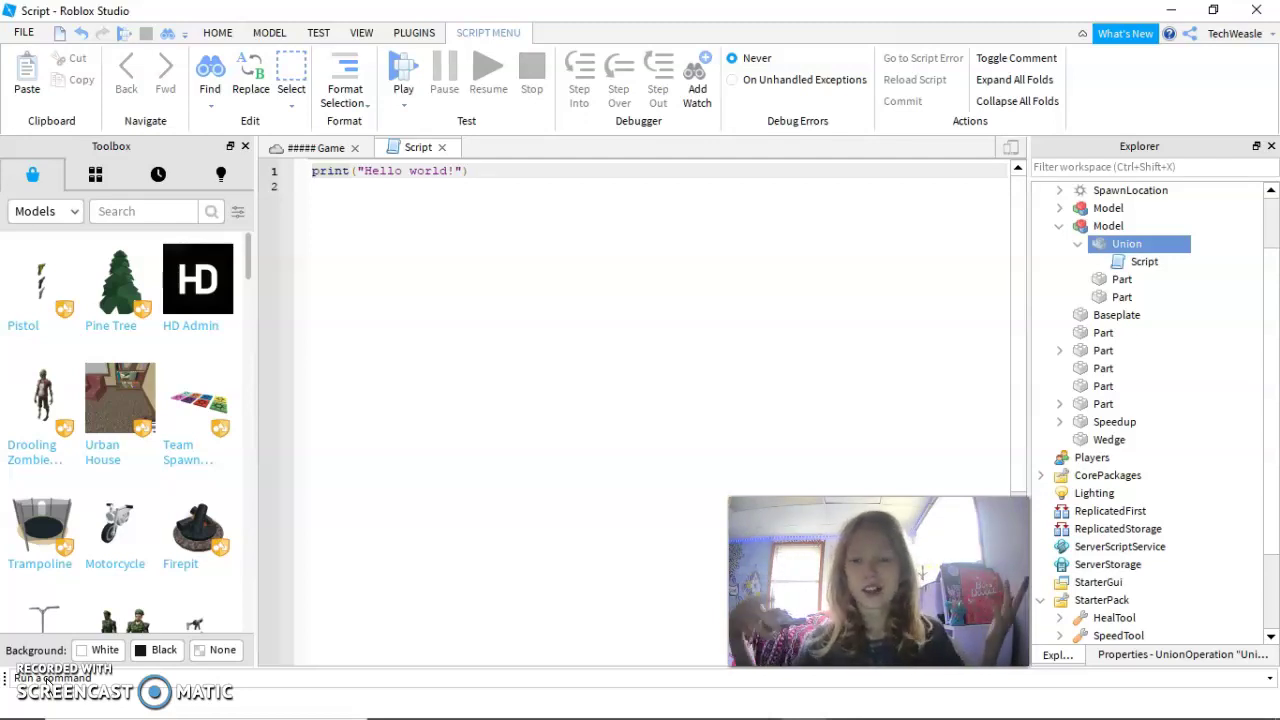
- Replace the script's default print line with "while true do"
{"action": "left_click_drag", "start_coordinate": [503, 170], "coordinate": [280, 160]}
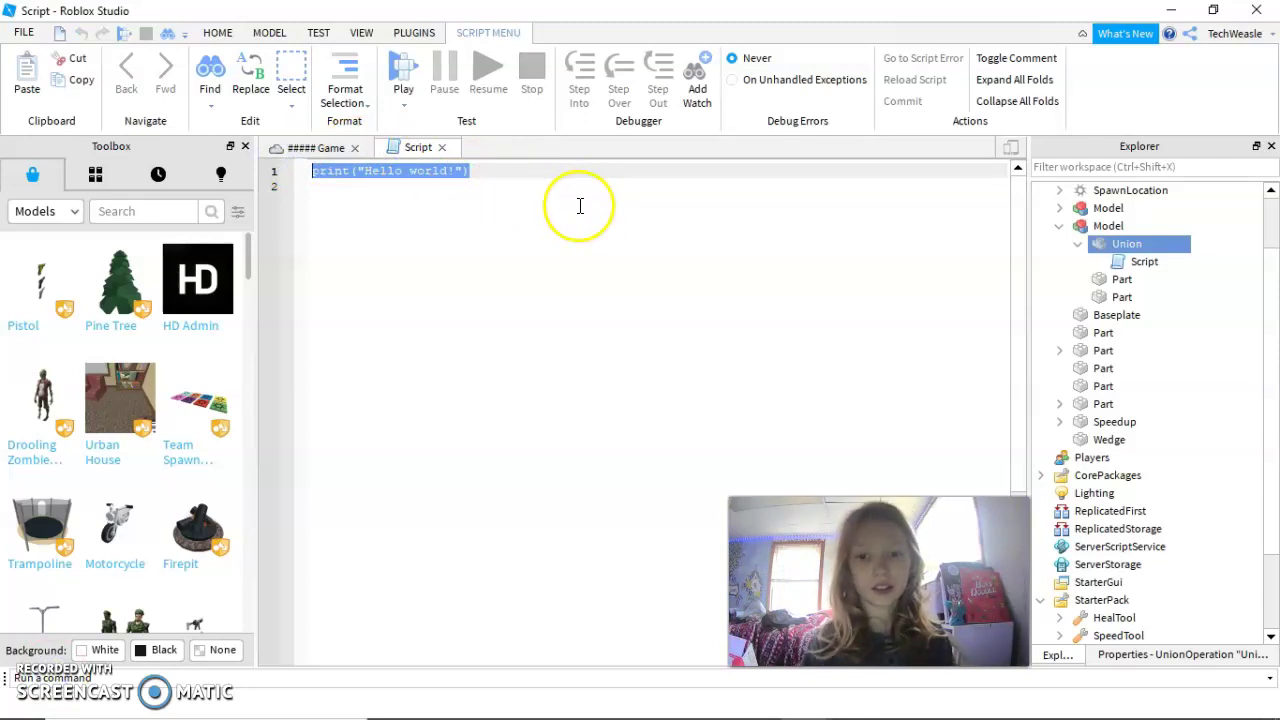
{"action": "type", "text": "while"}
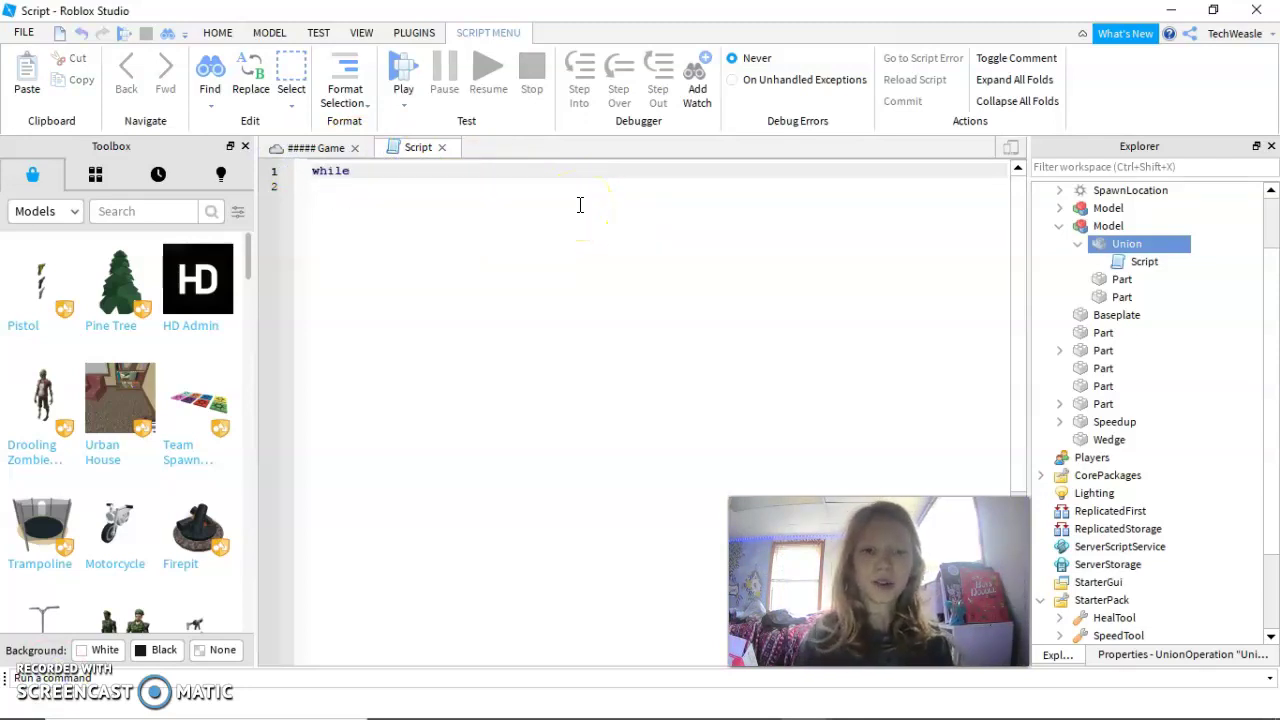
{"action": "type", "text": " true do"}
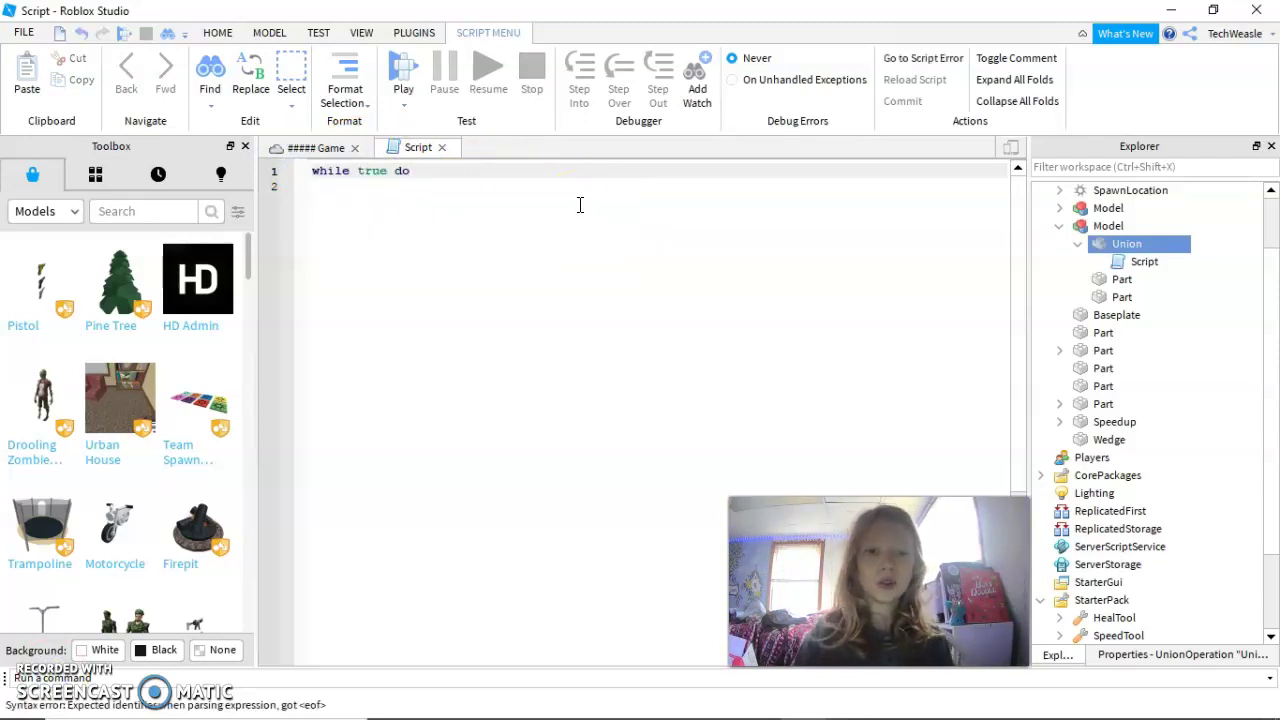
- Complete the while loop block with its end and put "wait(1.5)" as its first line
{"action": "key", "text": "Return"}
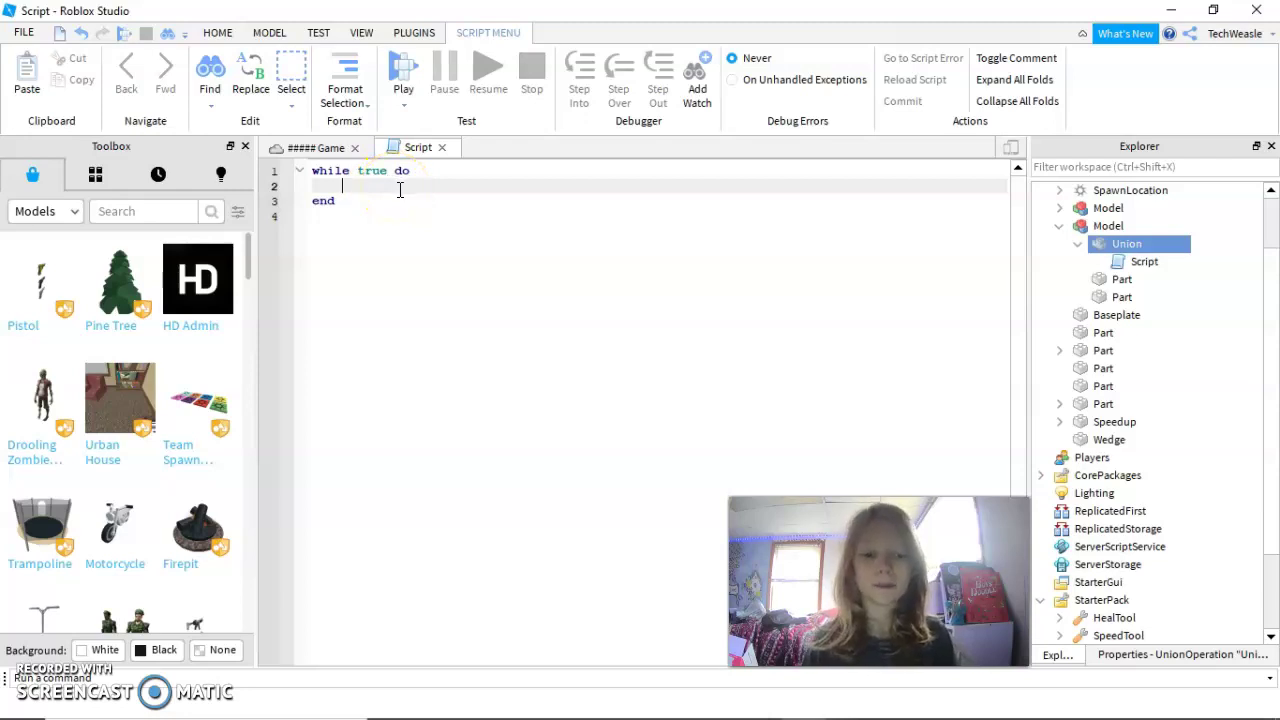
{"action": "type", "text": "wait("}
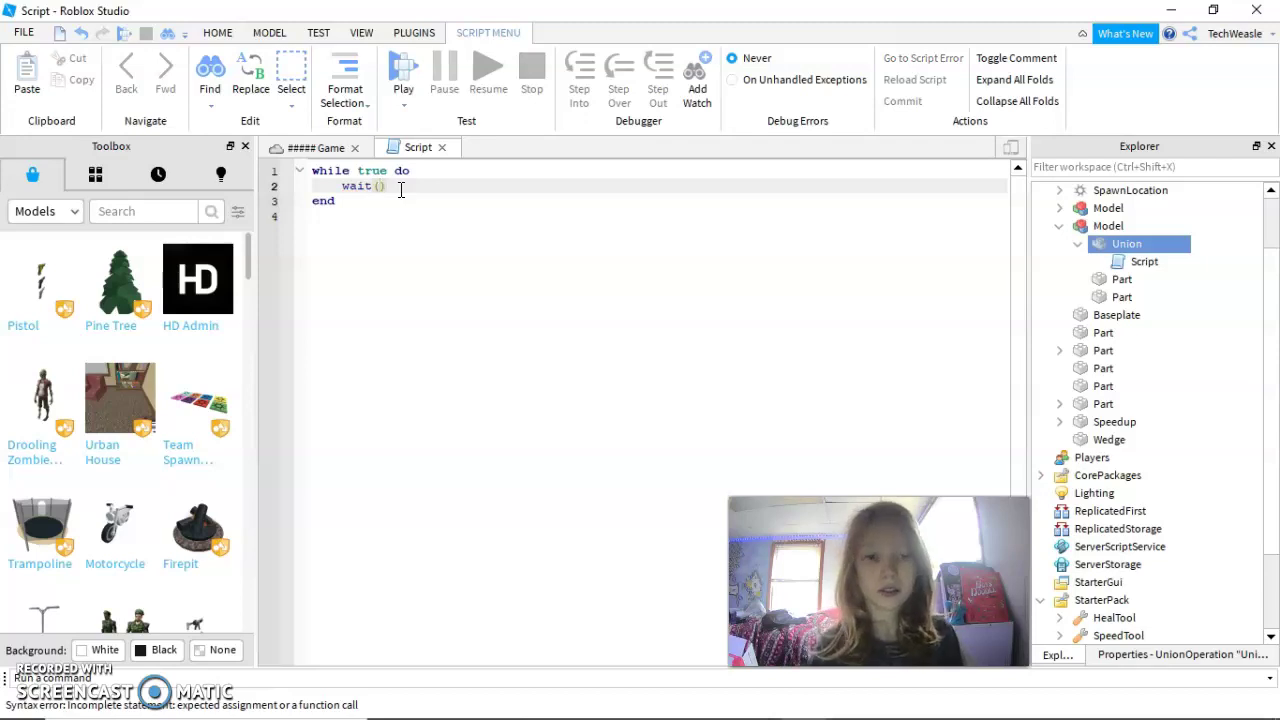
{"action": "type", "text": "2"}
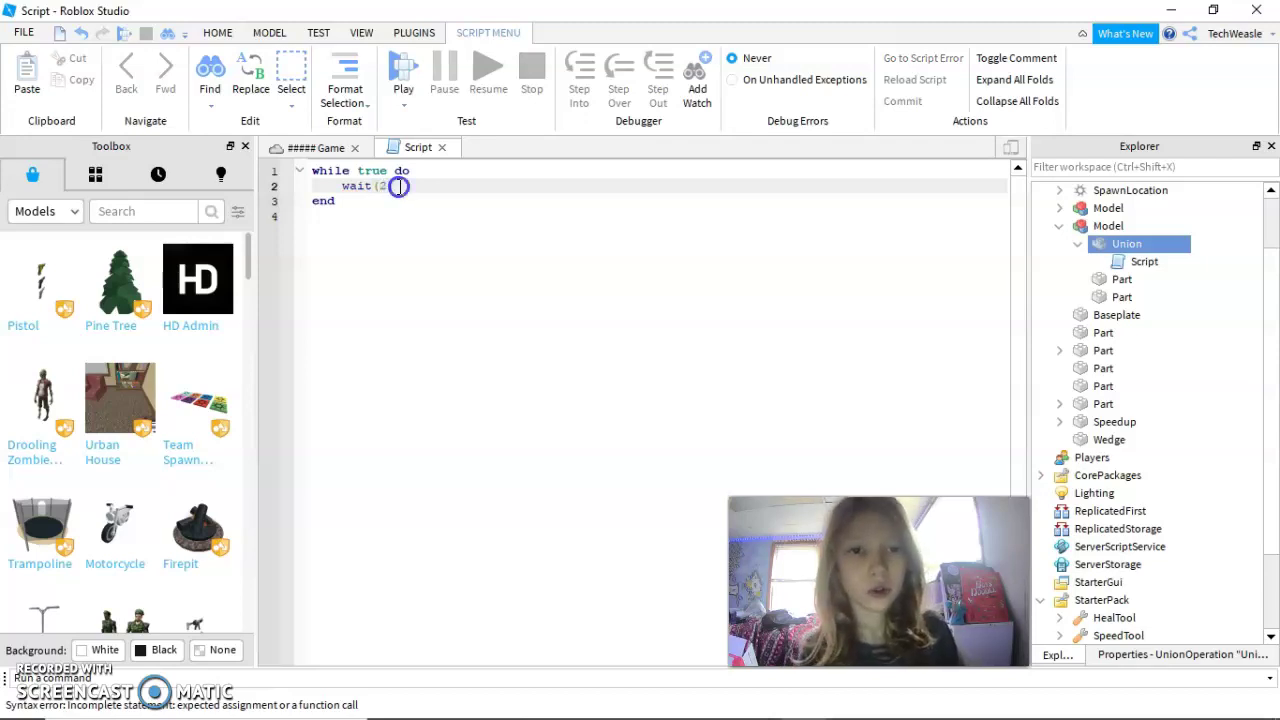
{"action": "left_click", "coordinate": [387, 190]}
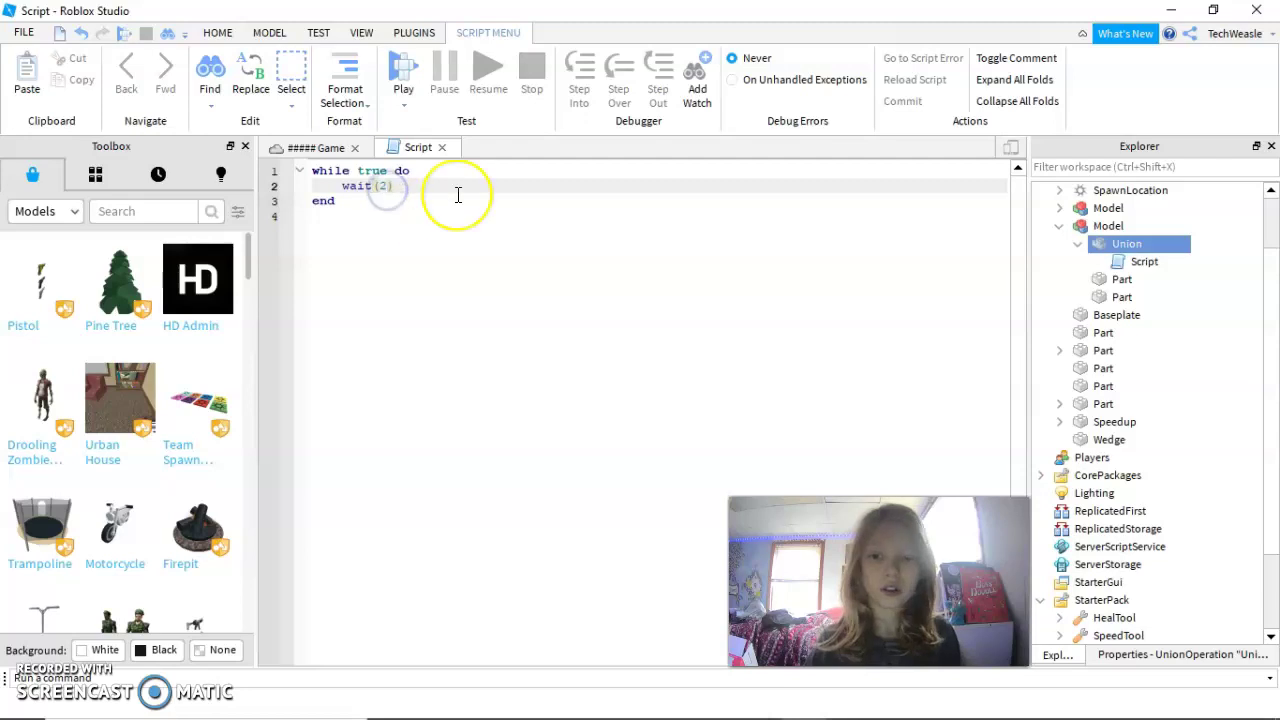
{"action": "key", "text": "BackSpace"}
{"action": "type", "text": "1.5"}
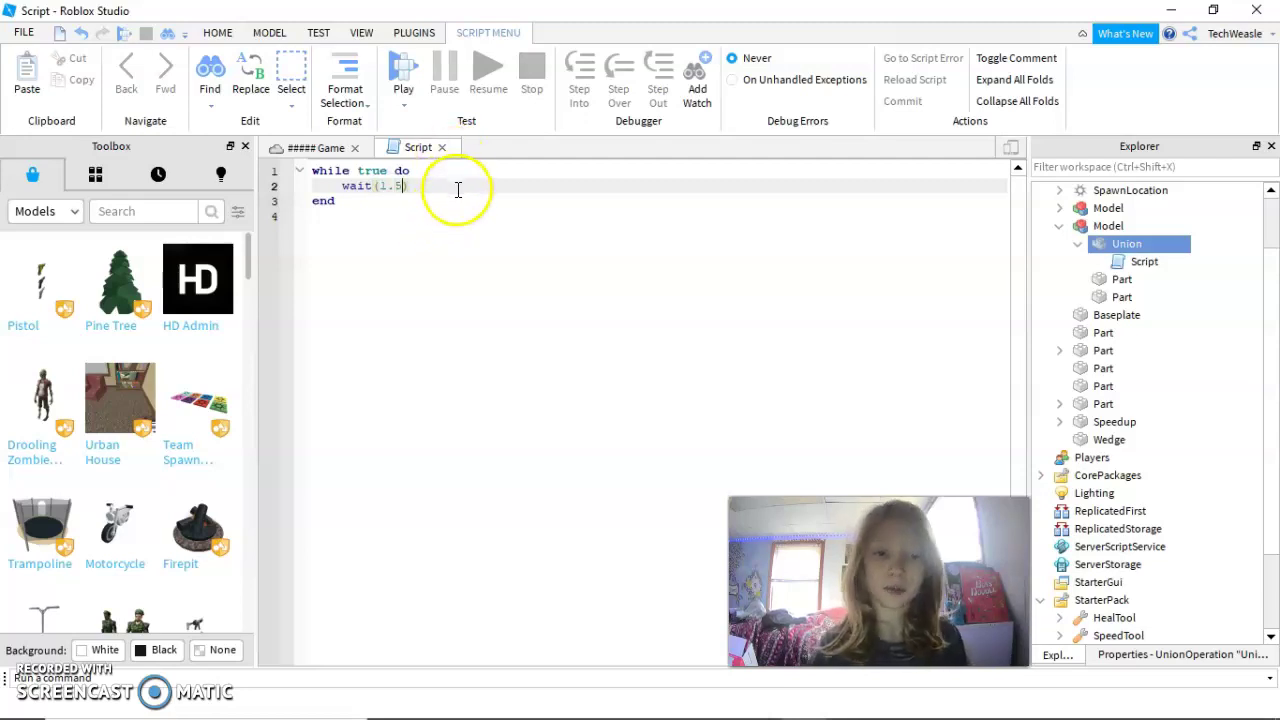
{"action": "key", "text": "Return"}
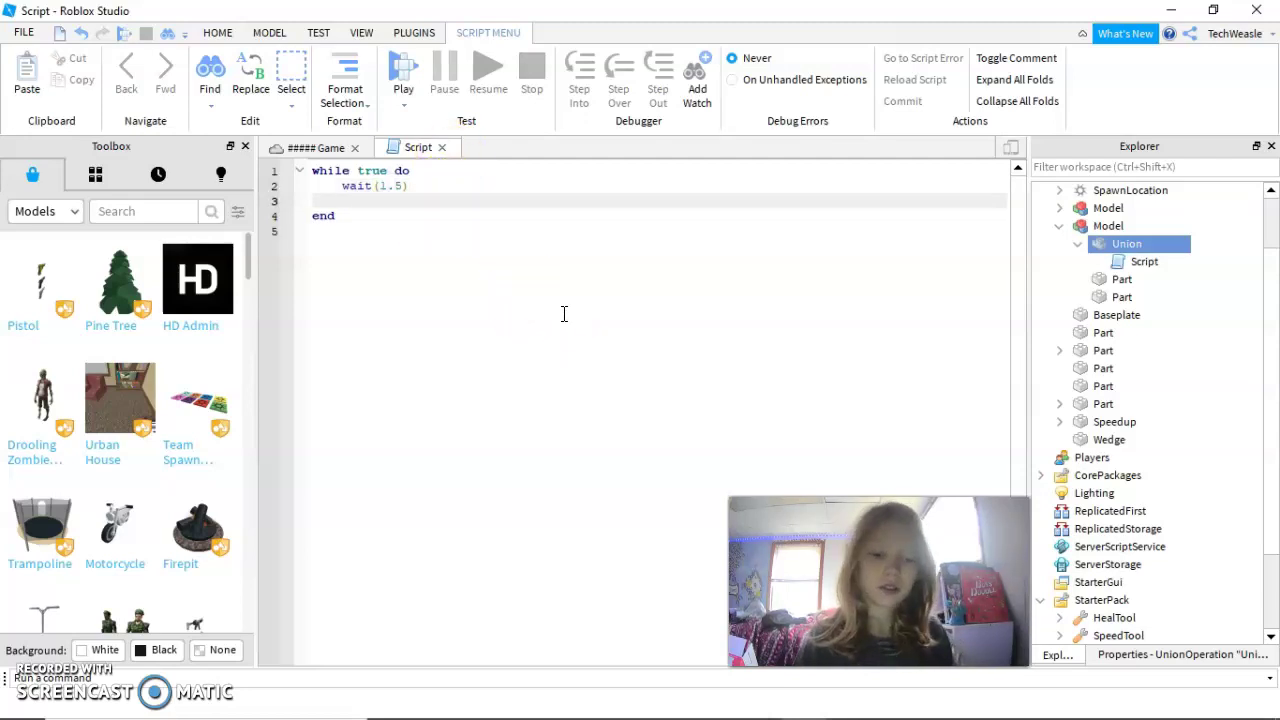
- Add "script.Parent.Position" on the line below the wait inside the loop
{"action": "type", "text": "script"}
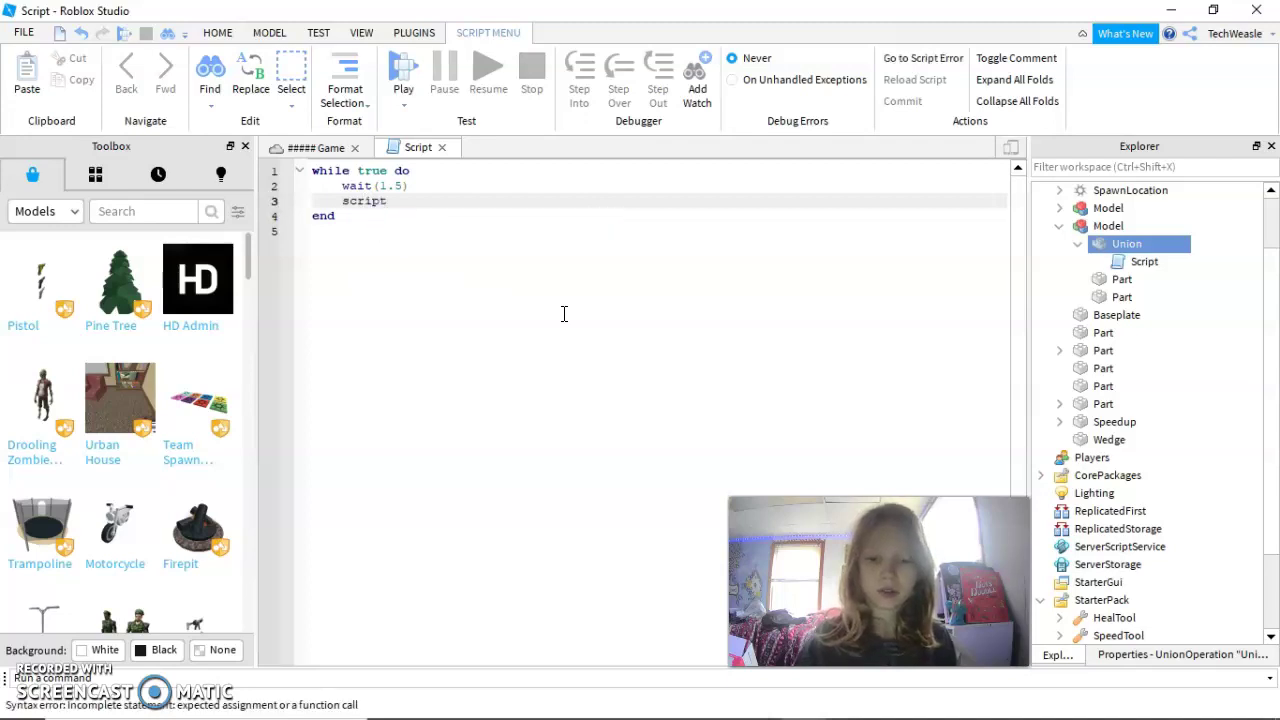
{"action": "type", "text": ".Parent"}
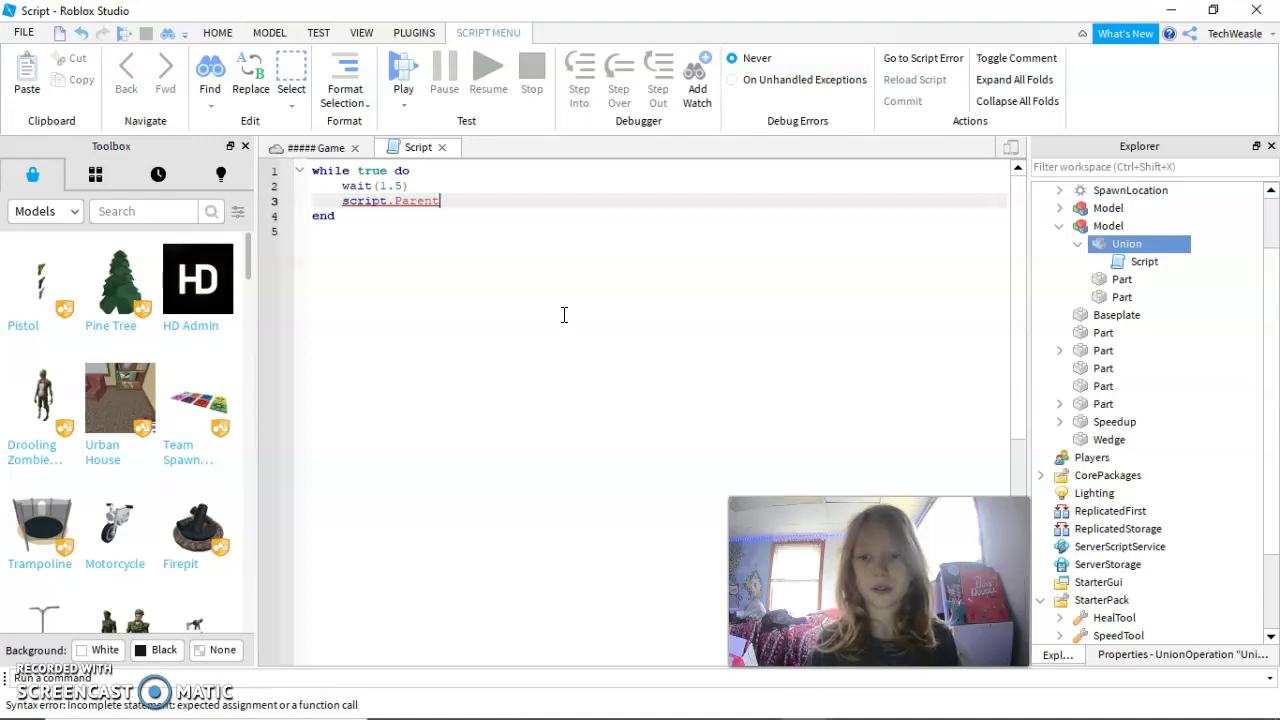
{"action": "type", "text": ".Pos"}
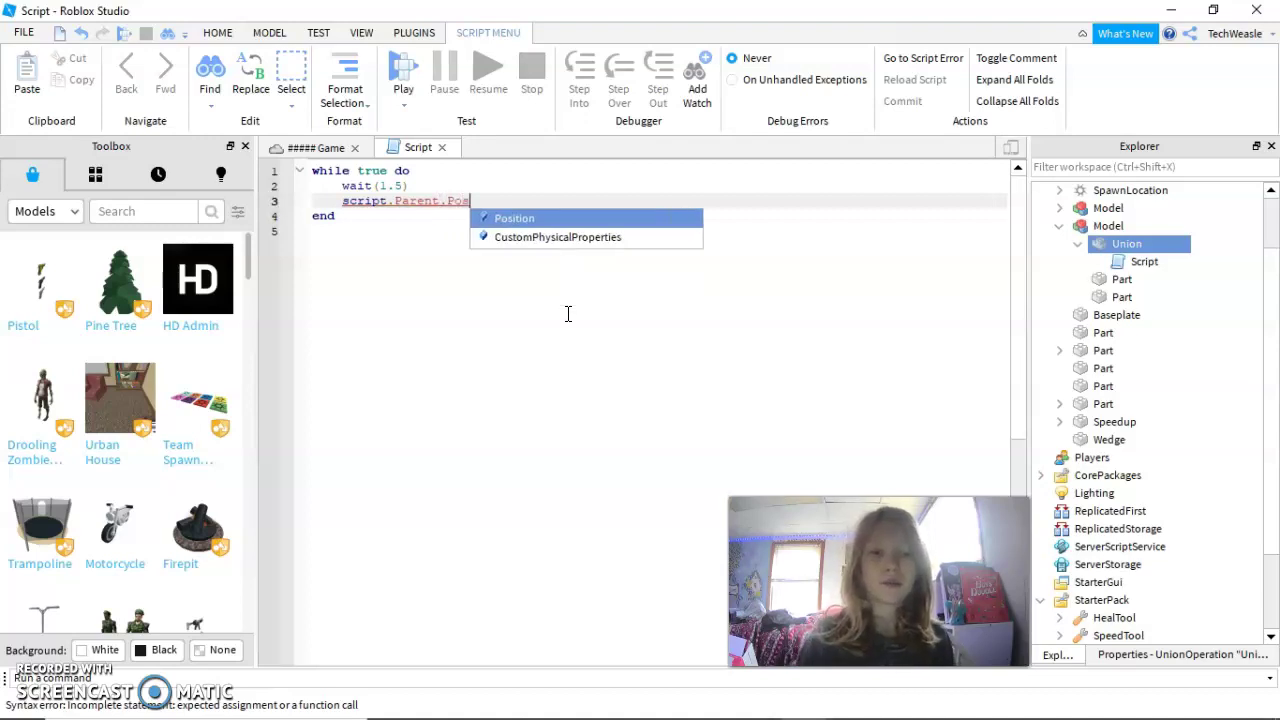
{"action": "left_click", "coordinate": [531, 218]}
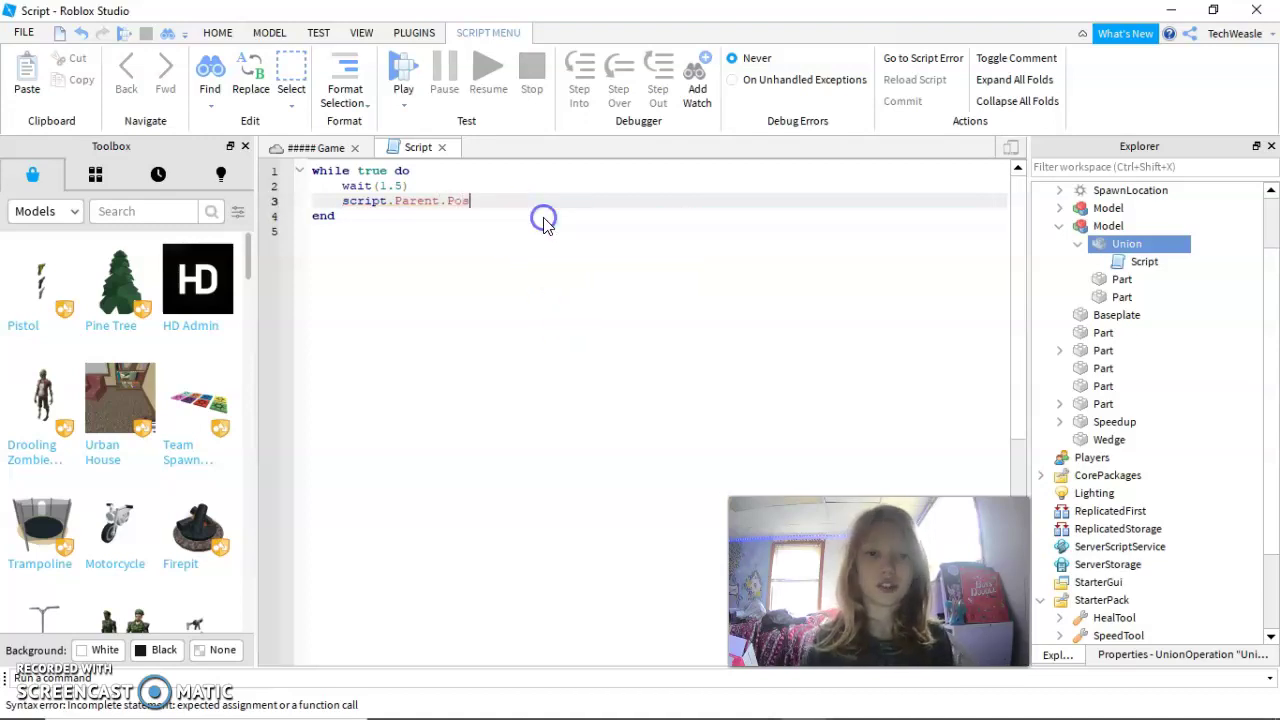
{"action": "left_click", "coordinate": [953, 172]}
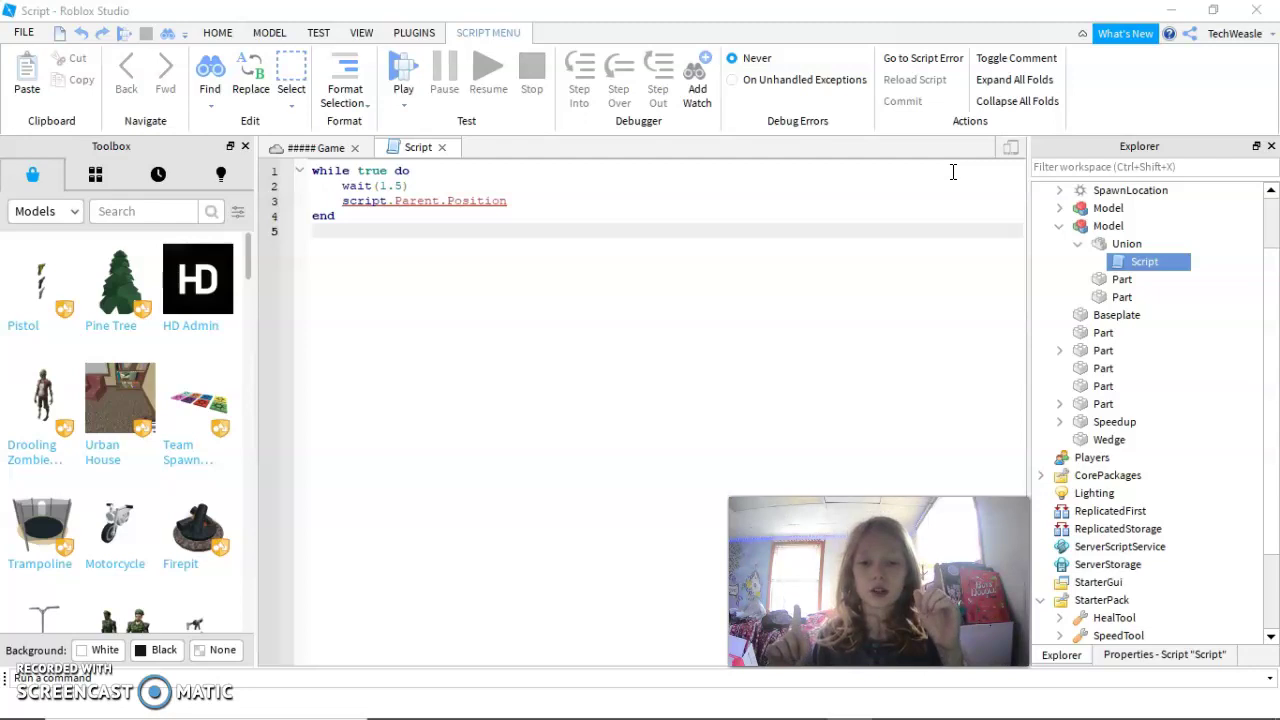
- Select the trap model's Union in the game view and copy its Position value from the properties
{"action": "left_click", "coordinate": [310, 150]}
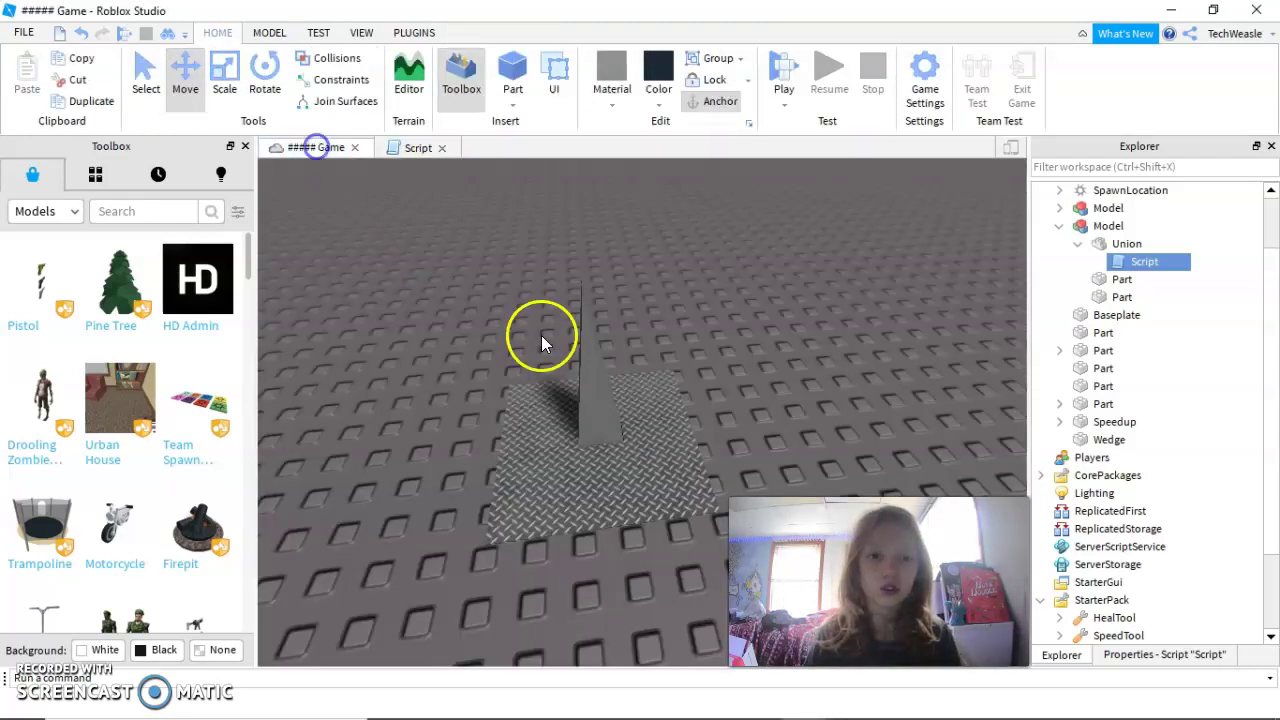
{"action": "left_click", "coordinate": [603, 385]}
{"action": "left_click", "coordinate": [1124, 245]}
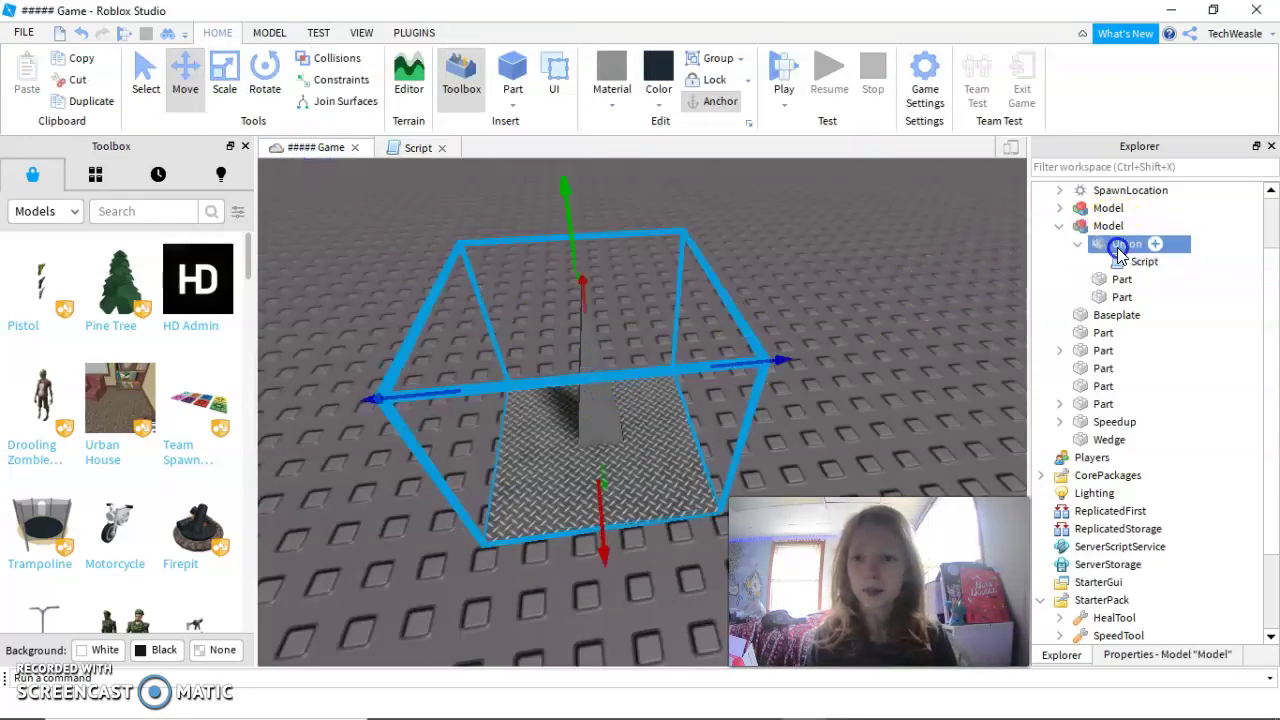
{"action": "left_click", "coordinate": [1170, 660]}
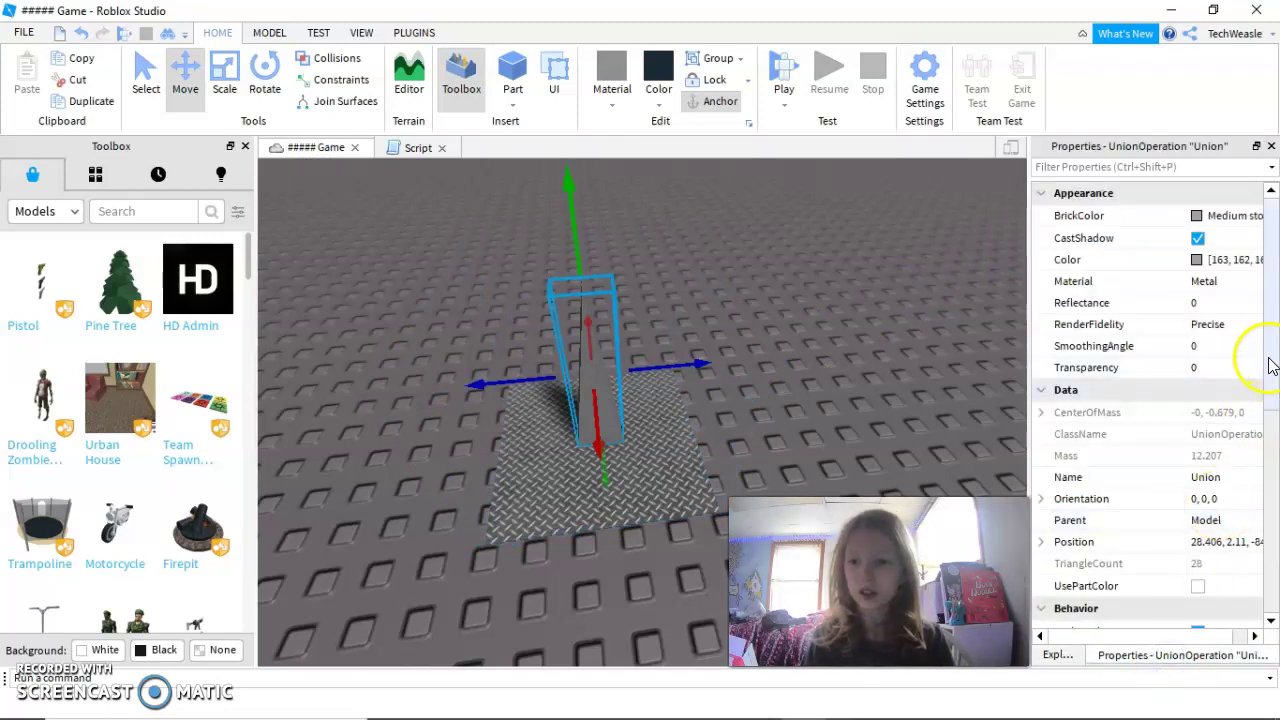
{"action": "left_click", "coordinate": [1190, 543]}
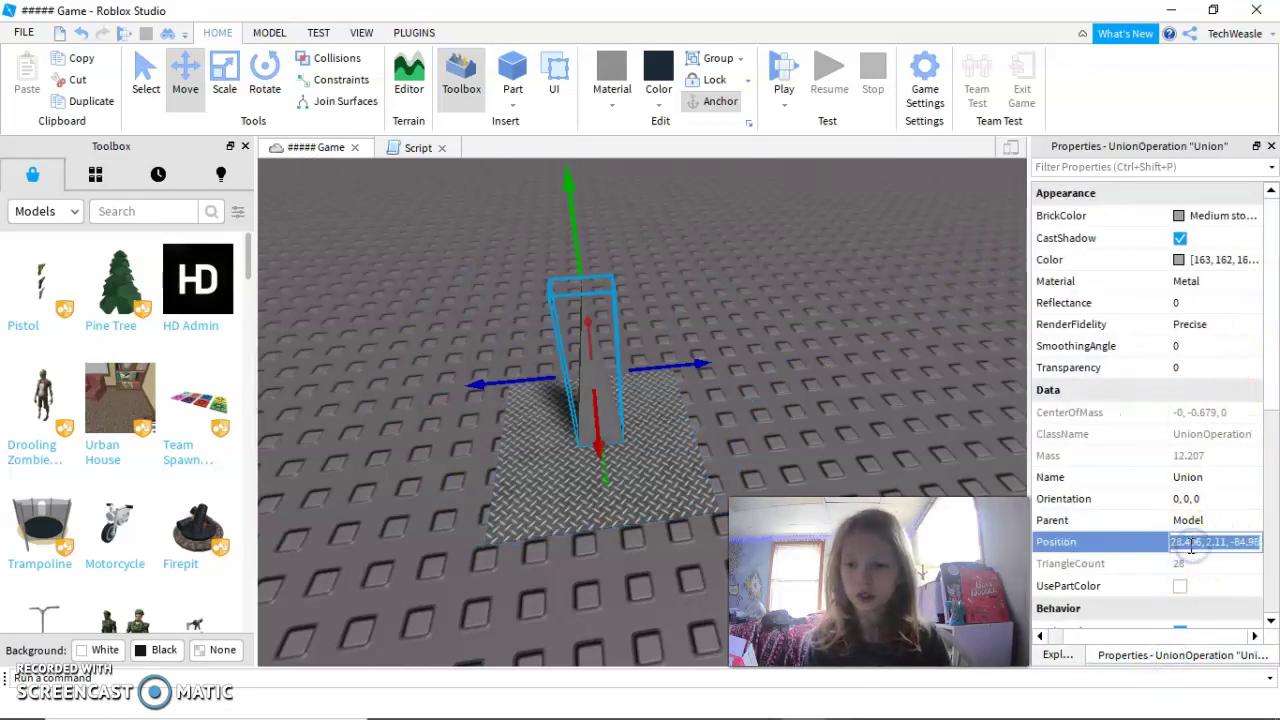
{"action": "left_click_drag", "start_coordinate": [1190, 543], "coordinate": [1268, 545]}
{"action": "left_click", "coordinate": [1064, 658]}
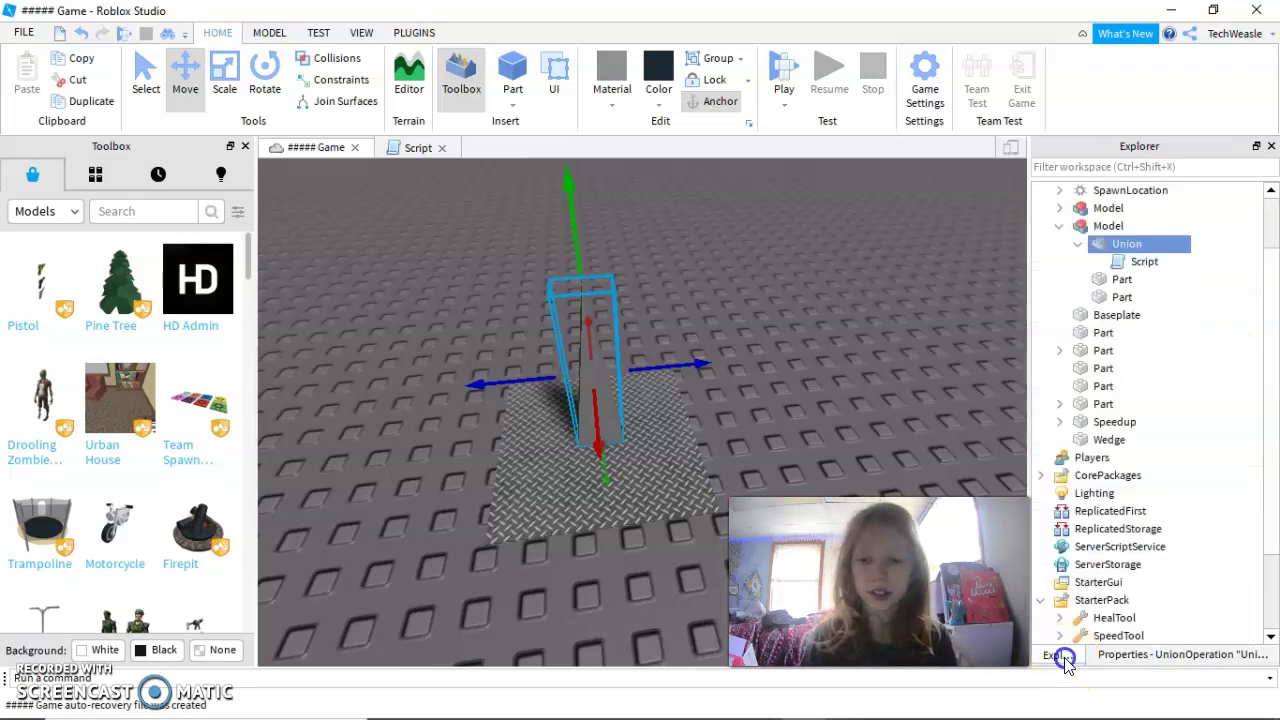
- Cut the bracketed coordinates after "script.Parent.Position =" and enter Vector3 in their place
{"action": "left_click_drag", "start_coordinate": [694, 200], "coordinate": [530, 200]}
{"action": "key", "text": "ctrl+c"}
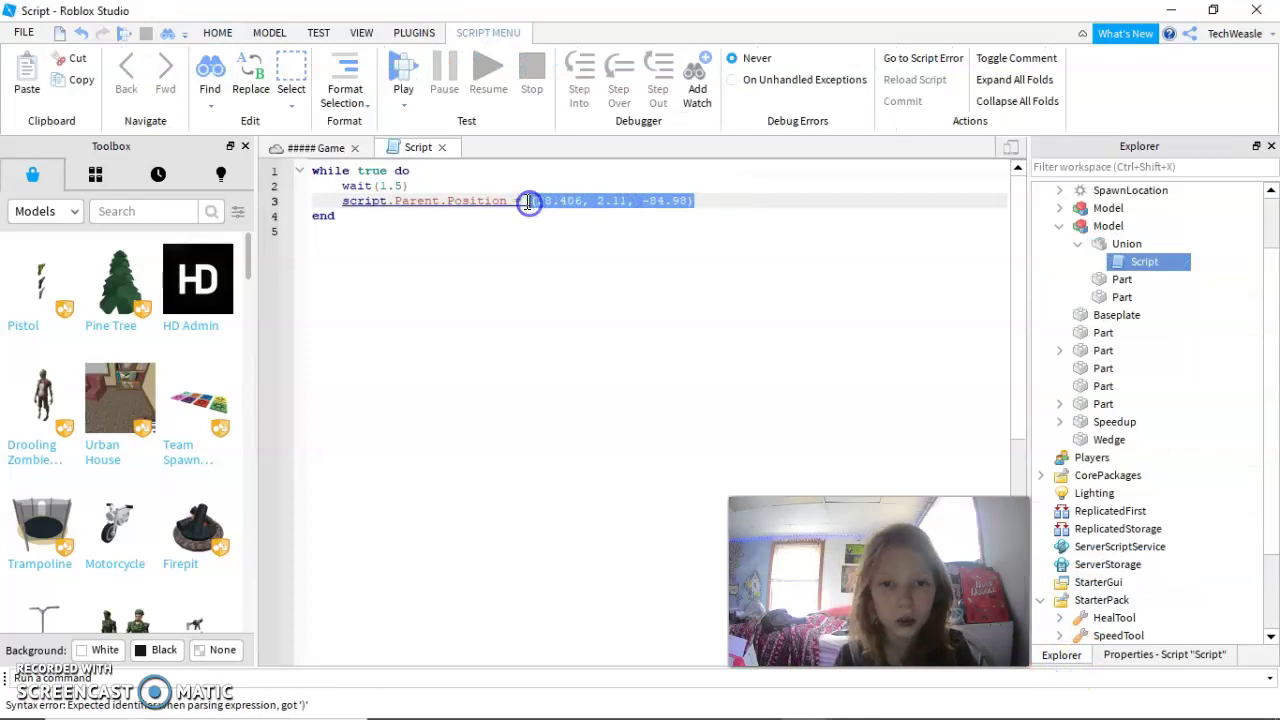
{"action": "key", "text": "BackSpace"}
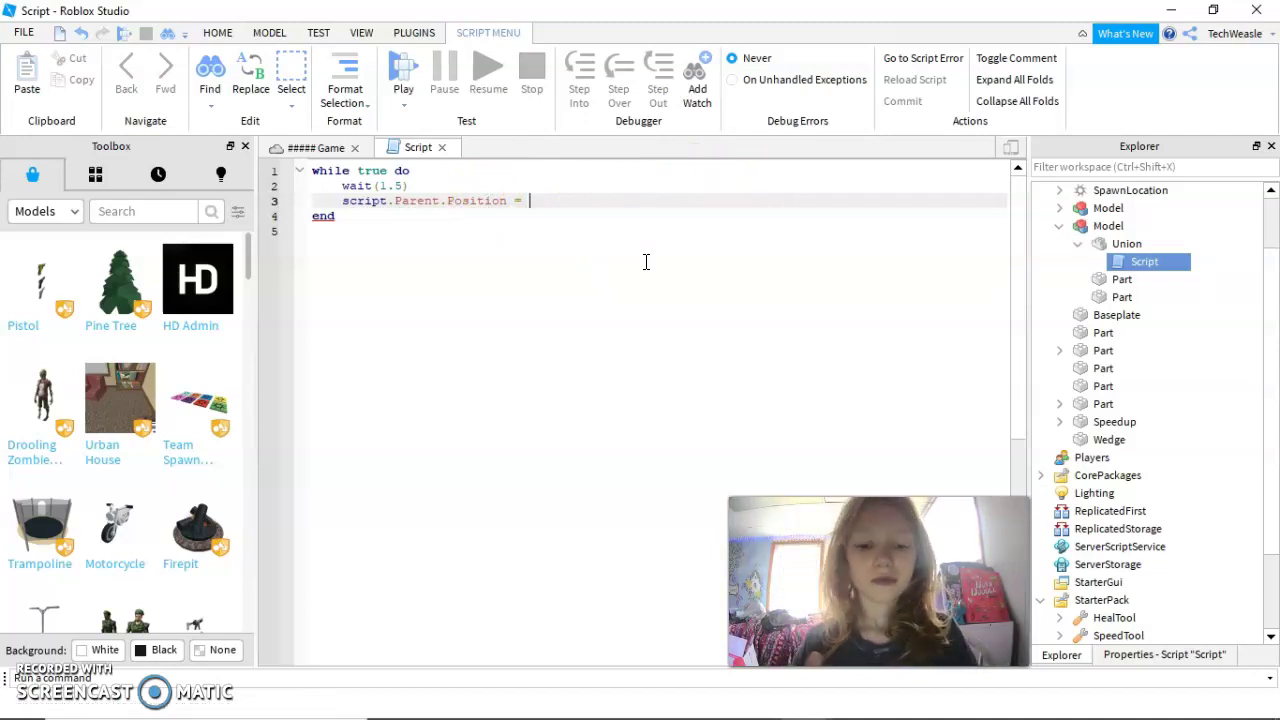
{"action": "type", "text": "ve"}
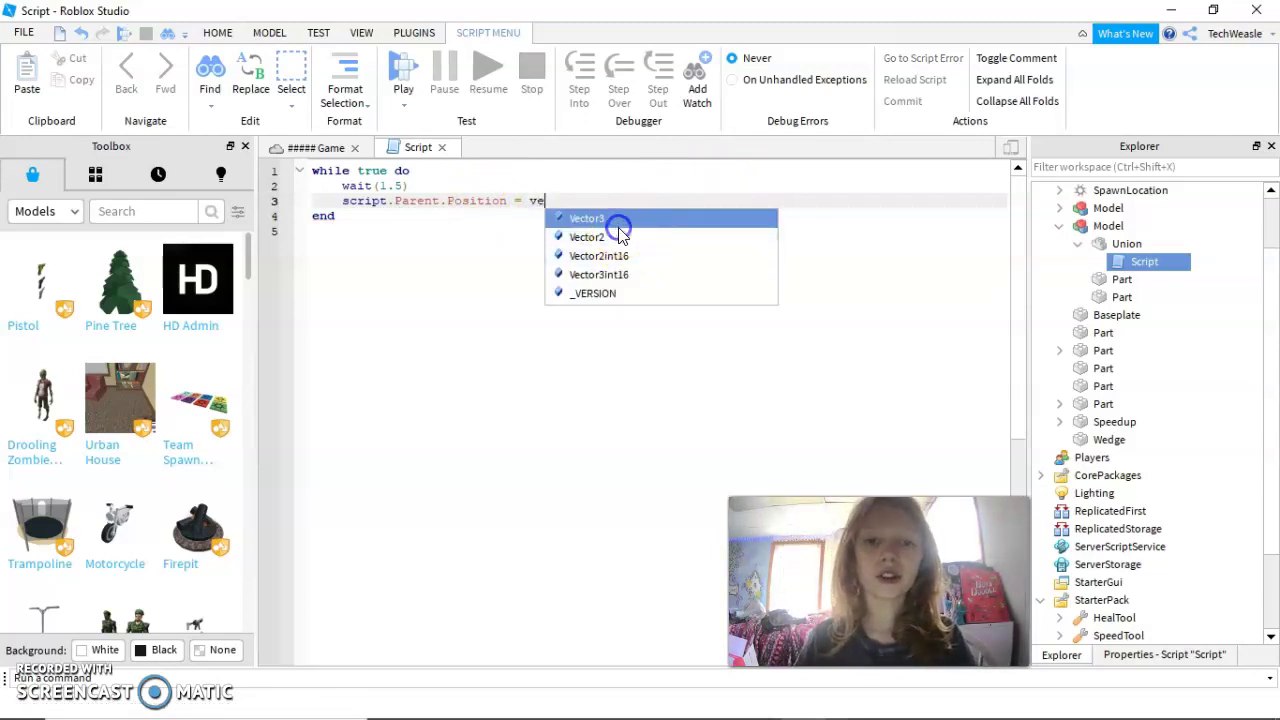
{"action": "left_click", "coordinate": [632, 222]}
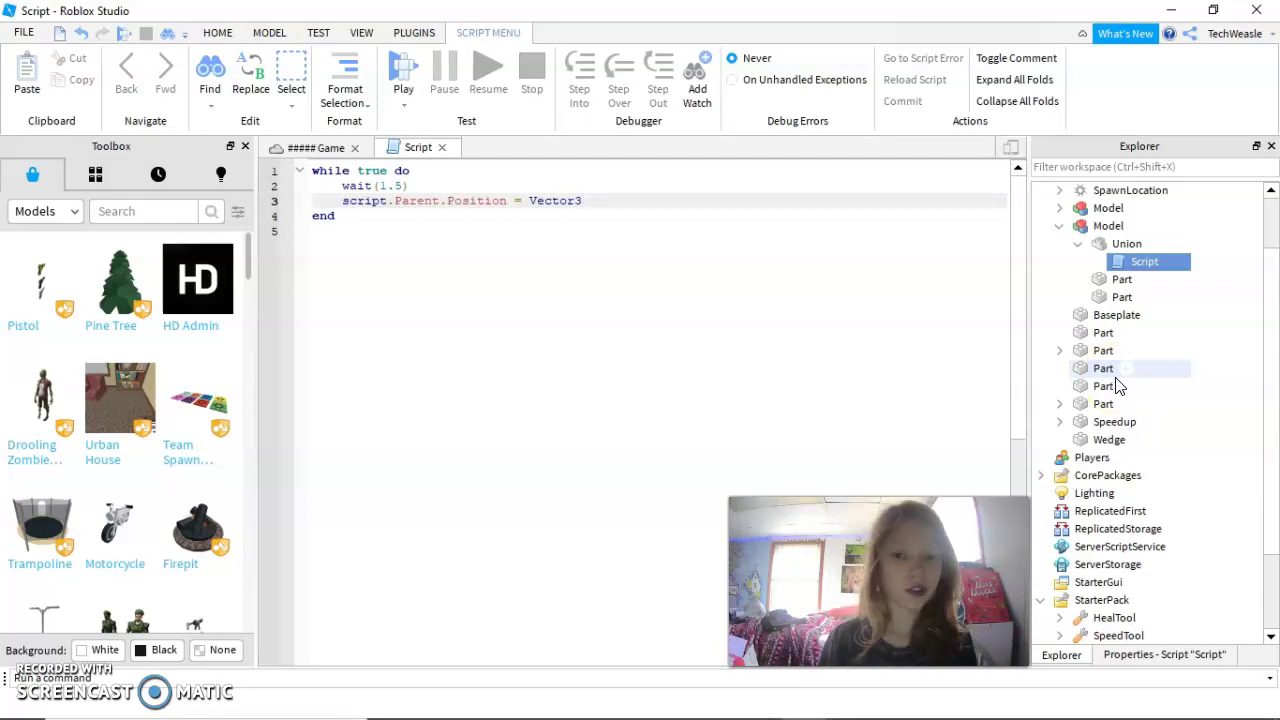
{"action": "type", "text": "."}
{"action": "key", "text": "BackSpace"}
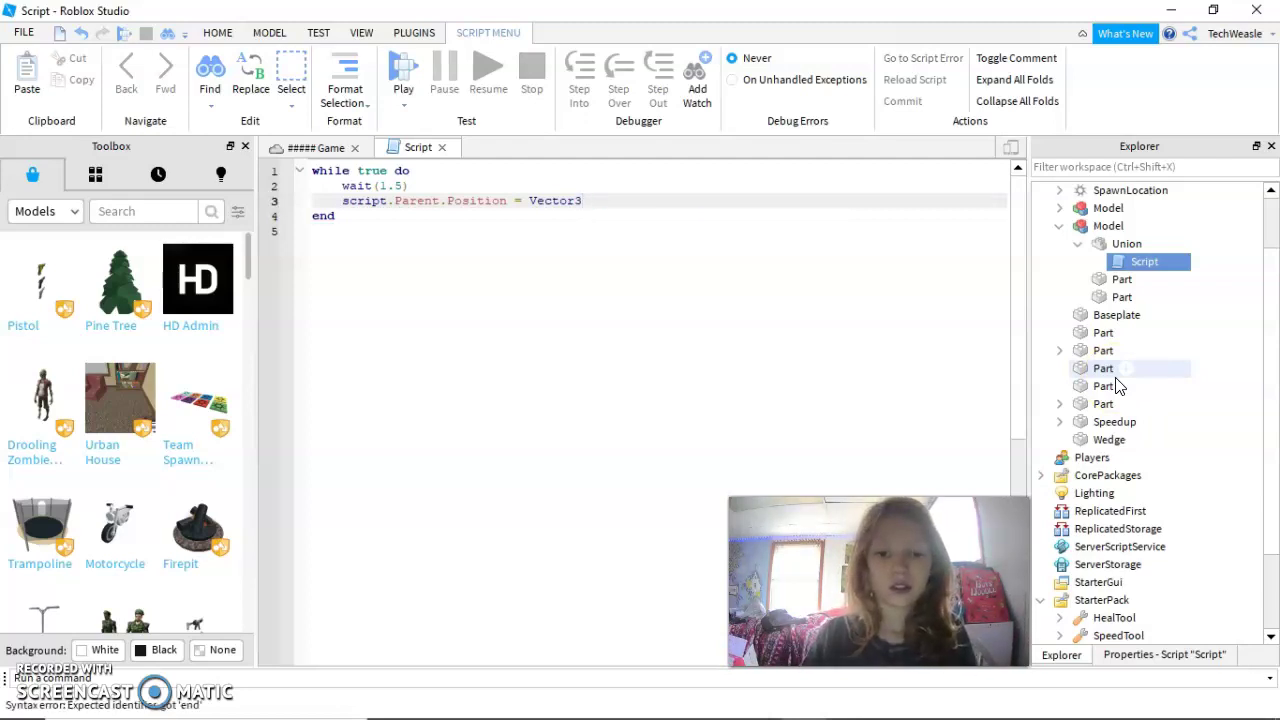
{"action": "type", "text": "()"}
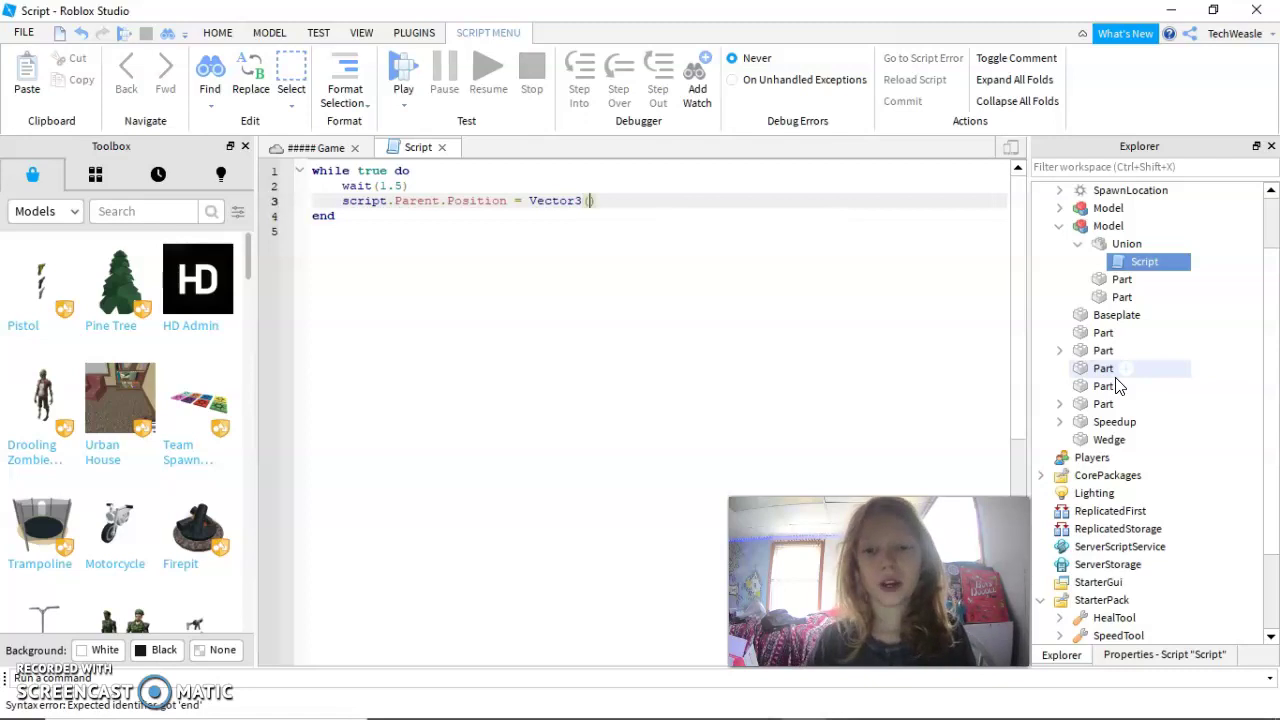
{"action": "key", "text": "BackSpace"}
{"action": "key", "text": "Delete"}
- Complete the position assignment as "Vector3.new(28.406, 2.11, -84.98)" using the copied coordinates
{"action": "type", "text": ".ne"}
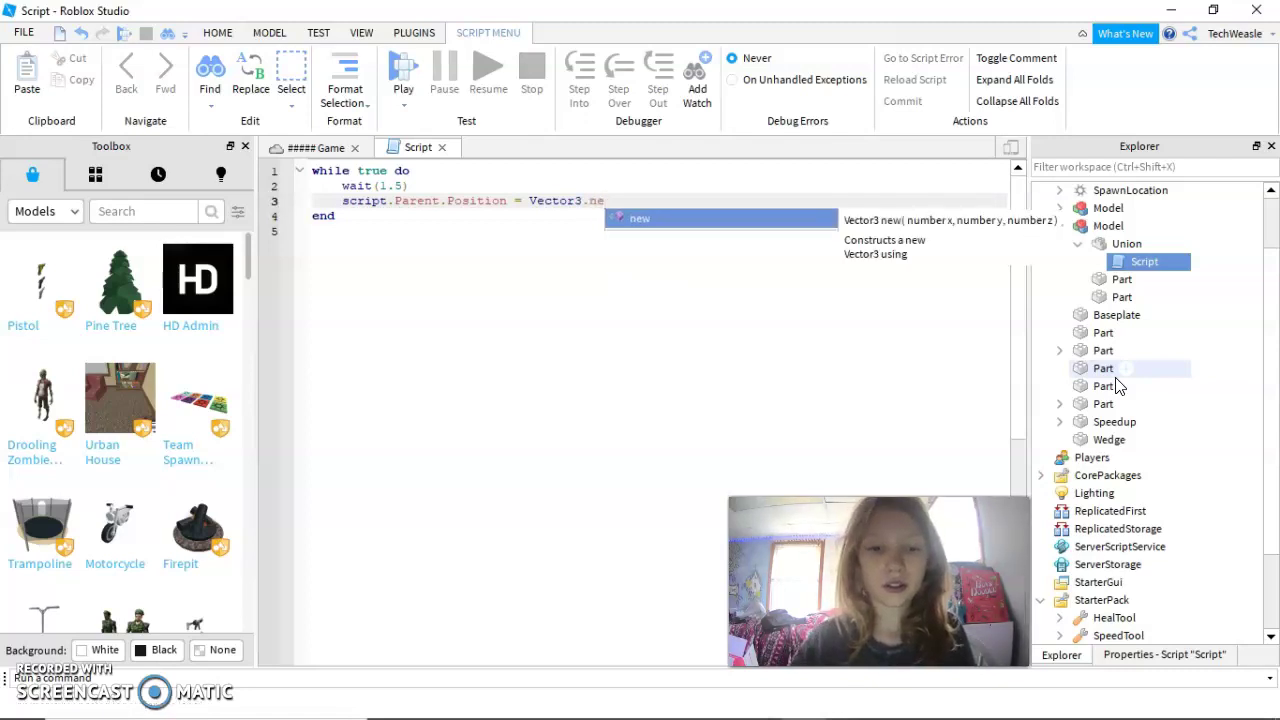
{"action": "type", "text": "w()"}
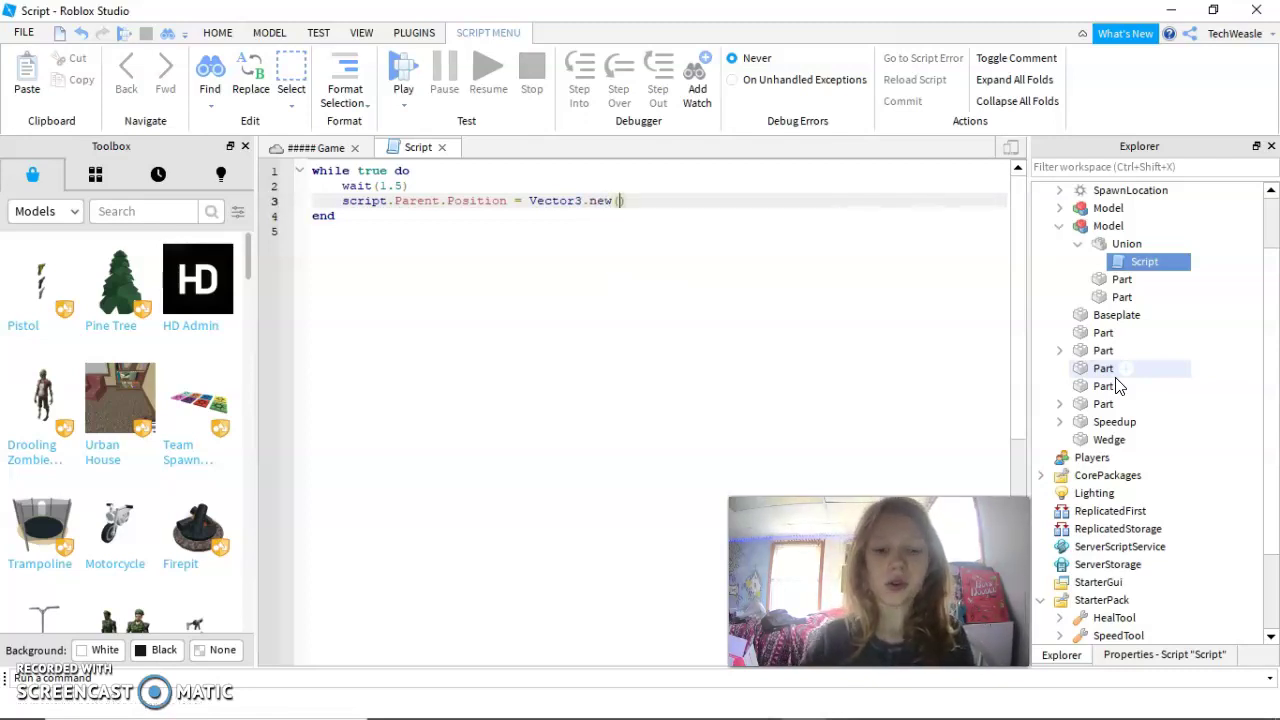
{"action": "key", "text": "ctrl+v"}
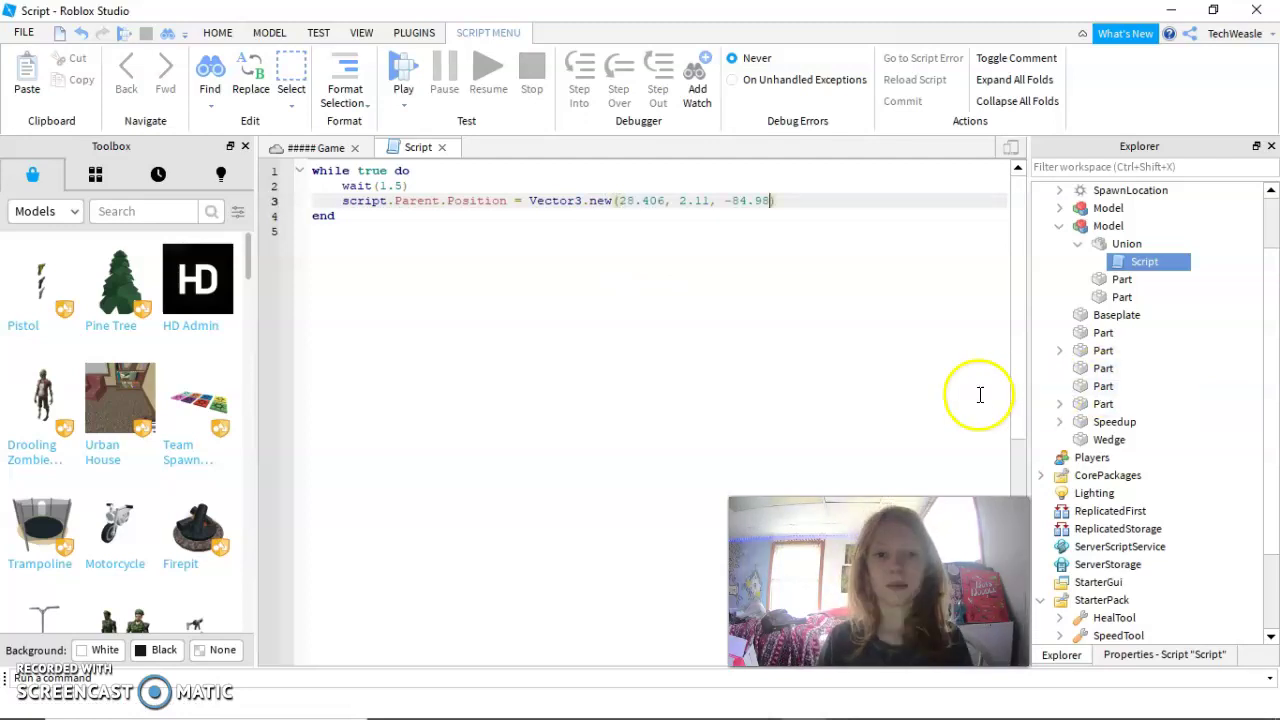
{"action": "left_click", "coordinate": [877, 363]}
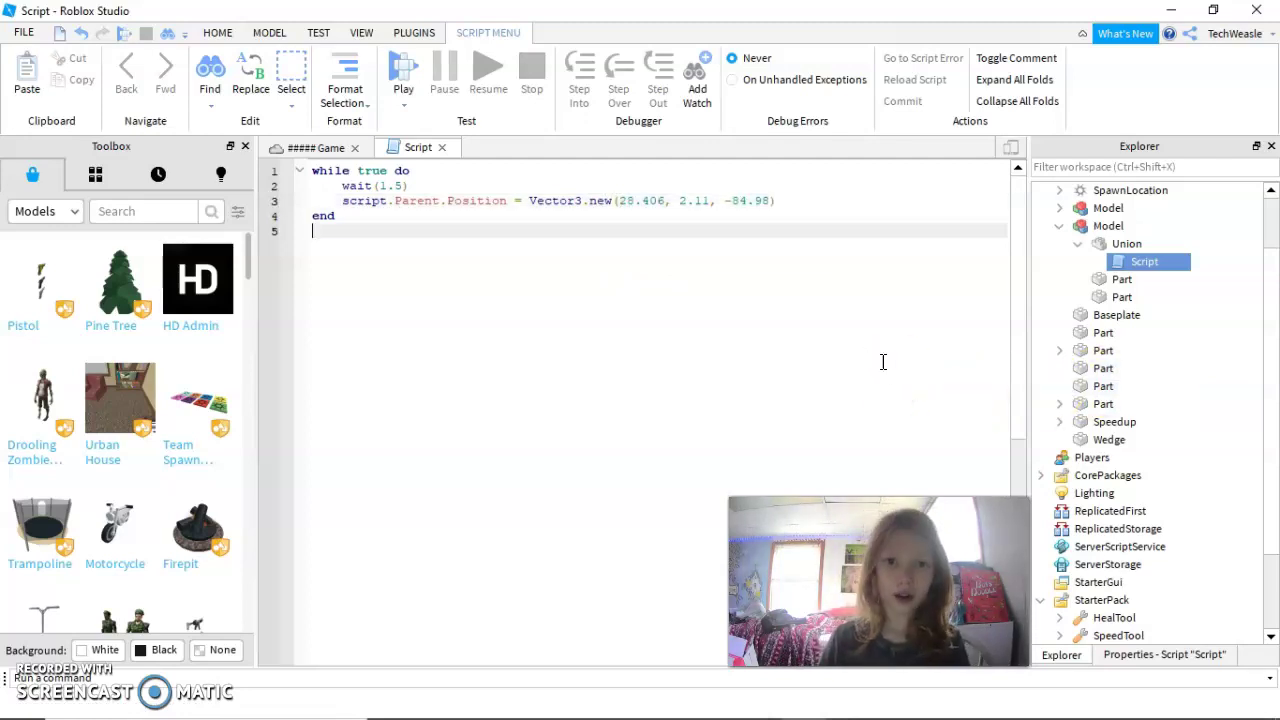
- Close the script, select the model's Union spike and move it sideways well away from the diamond-plate base
{"action": "left_click", "coordinate": [443, 148]}
{"action": "left_click", "coordinate": [597, 360]}
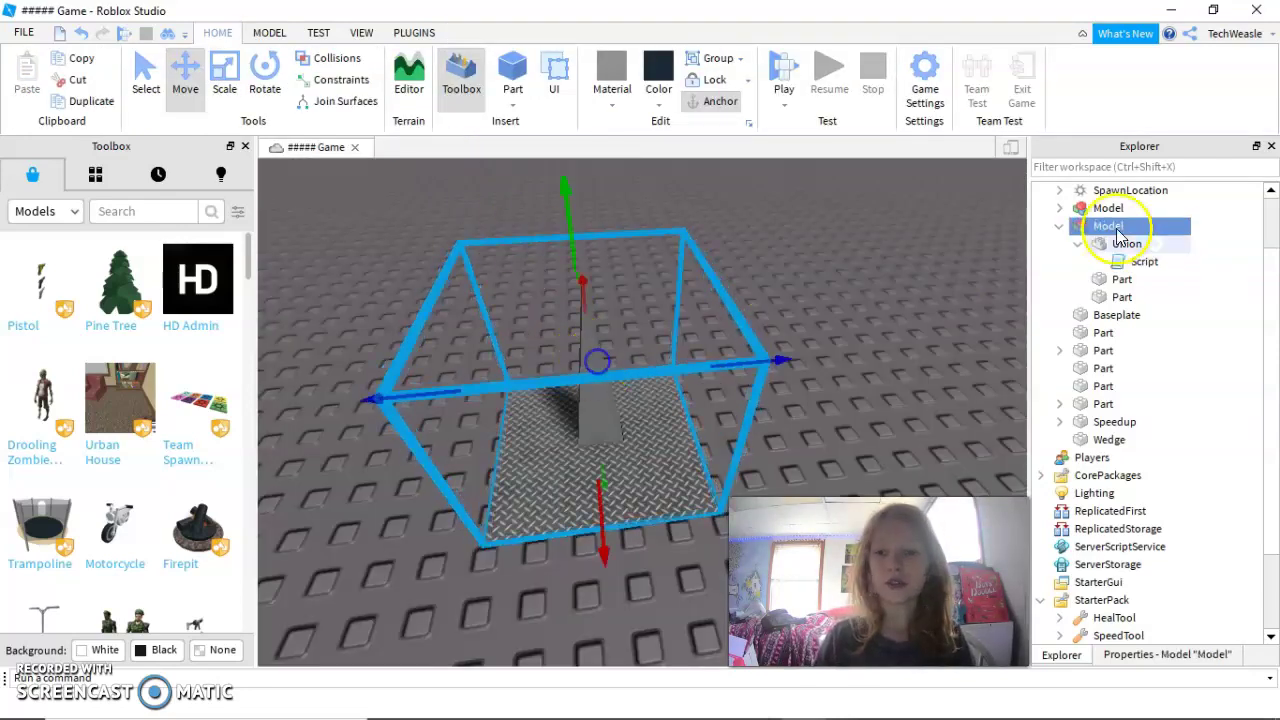
{"action": "left_click", "coordinate": [1126, 243]}
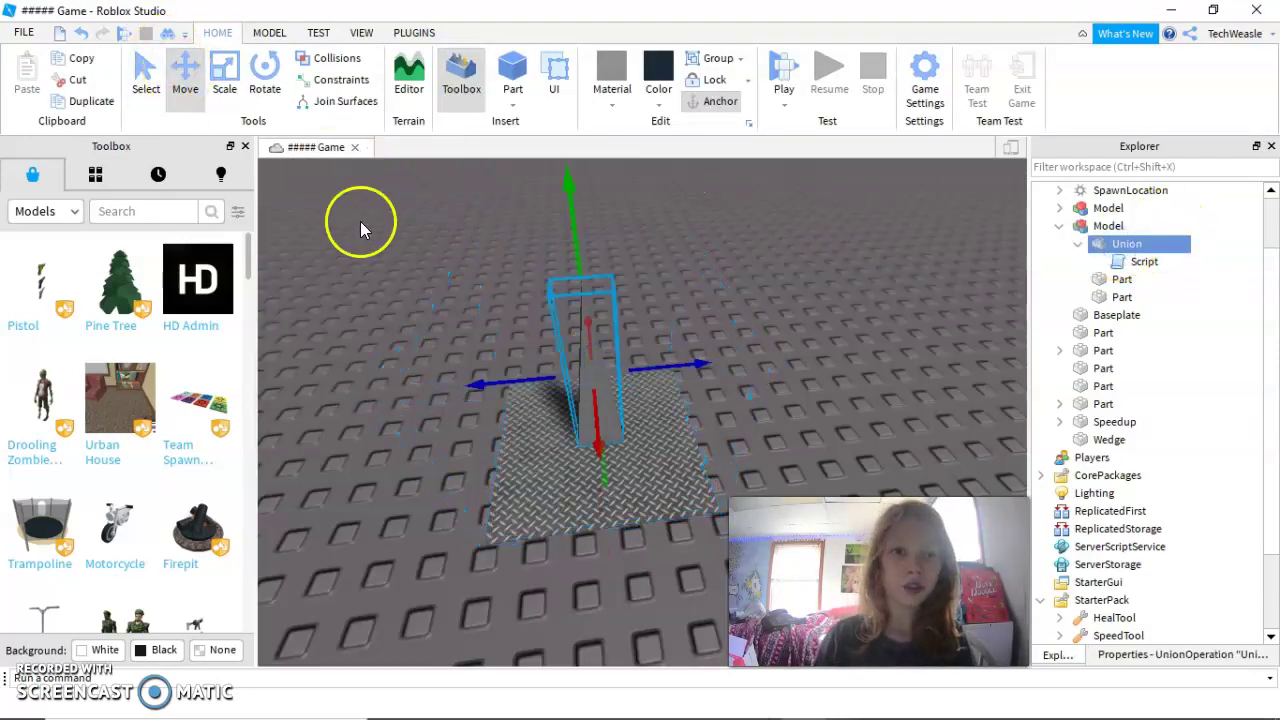
{"action": "left_click_drag", "start_coordinate": [523, 374], "coordinate": [450, 395]}
{"action": "scroll", "coordinate": [420, 398], "scroll_direction": "down", "scroll_amount": 3}
{"action": "left_click_drag", "start_coordinate": [435, 395], "coordinate": [306, 394]}
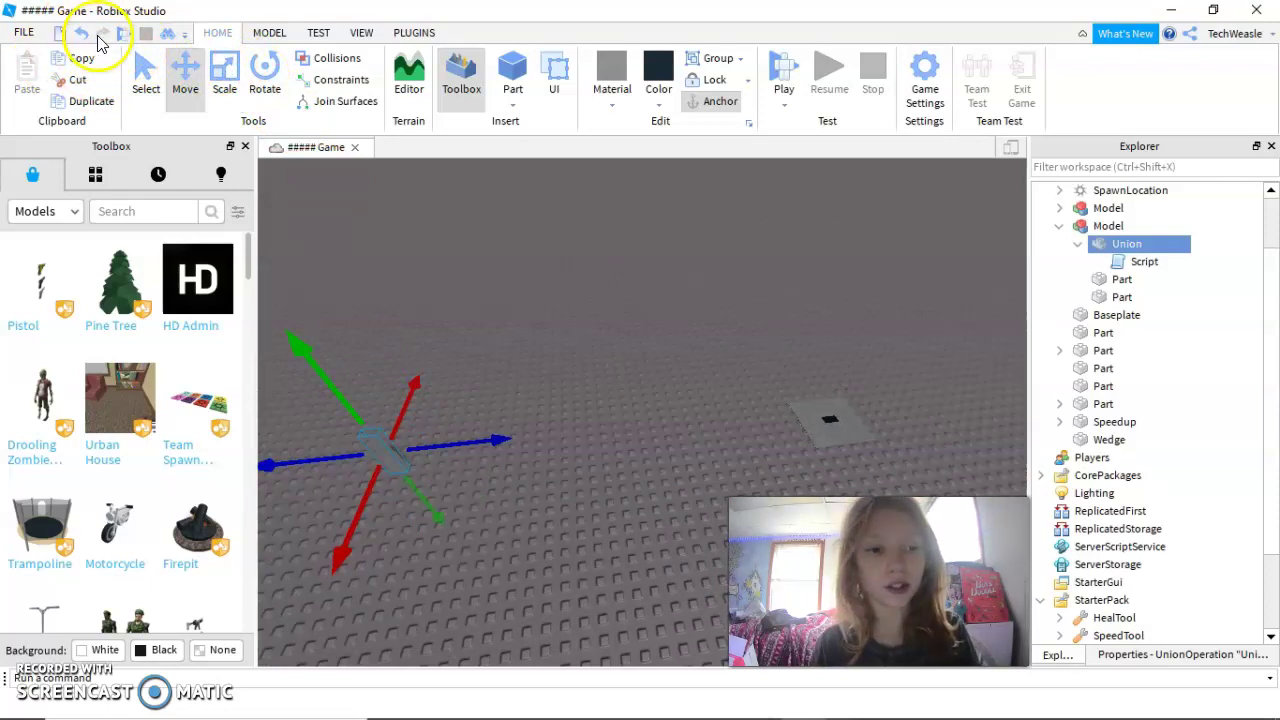
- Start a Play Here test near the trap base
{"action": "key", "text": "w"}
{"action": "left_click", "coordinate": [784, 103]}
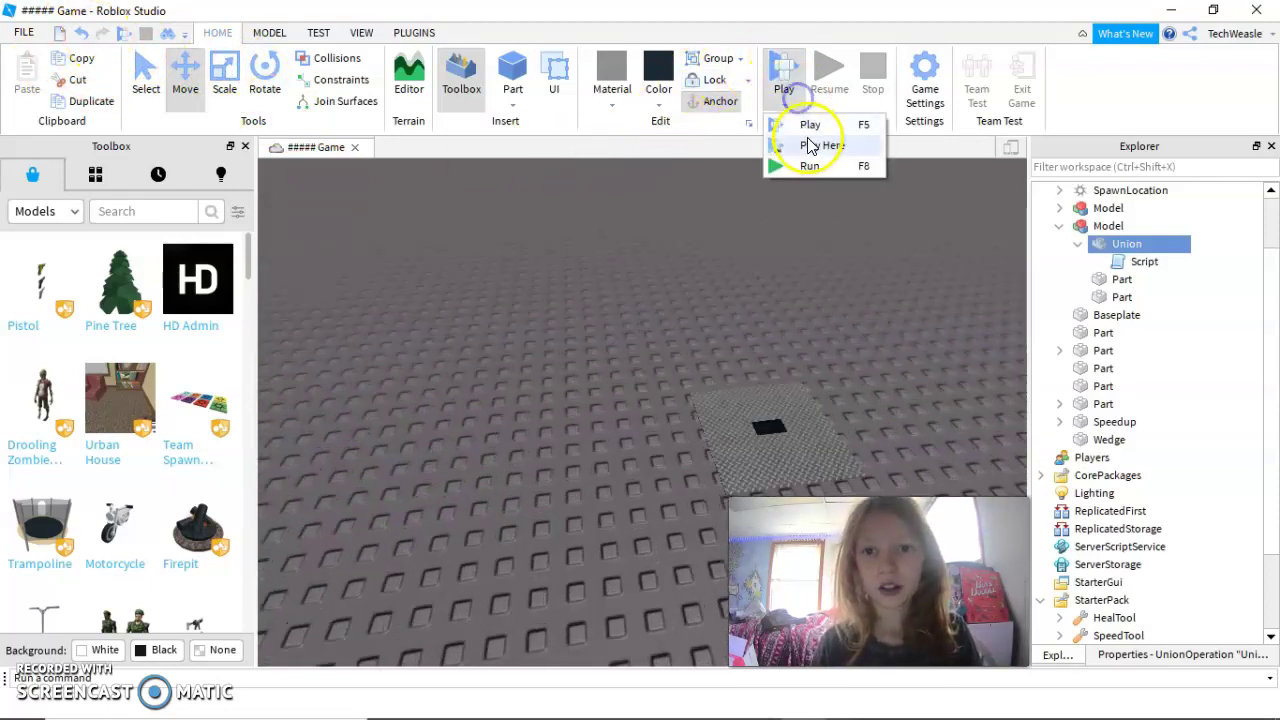
{"action": "left_click", "coordinate": [810, 146]}
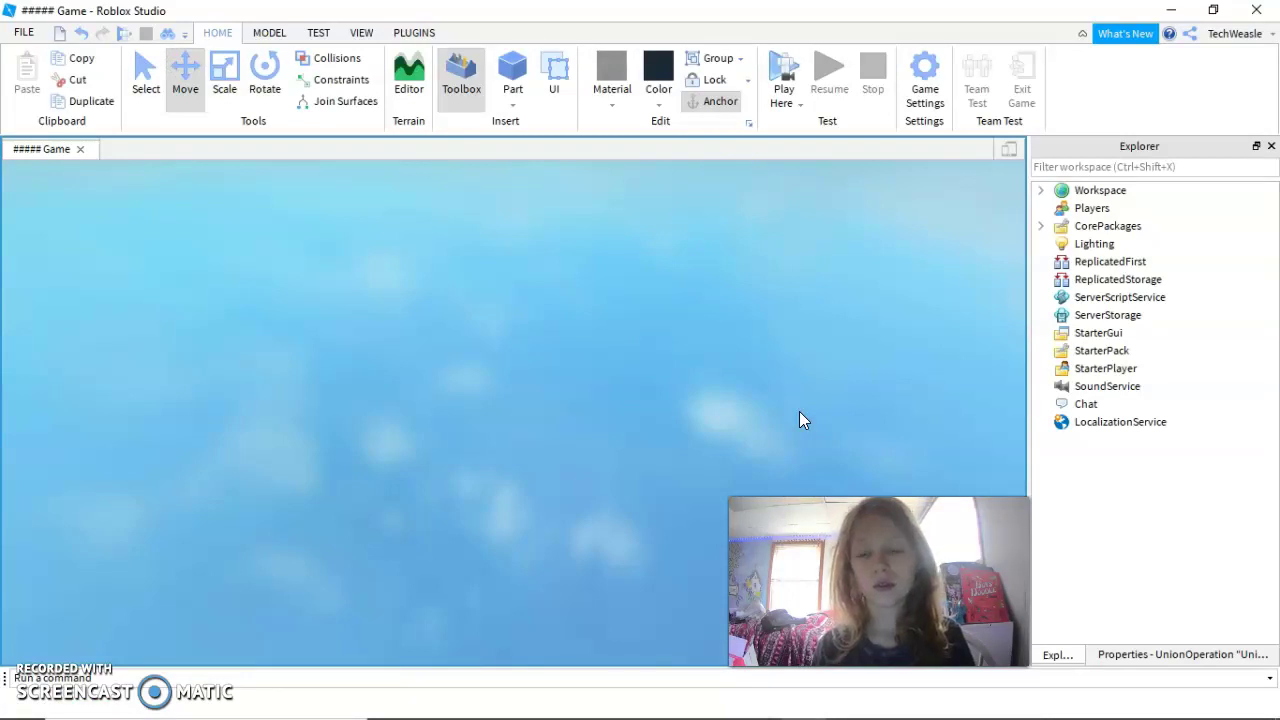
{"action": "key", "text": "F5"}
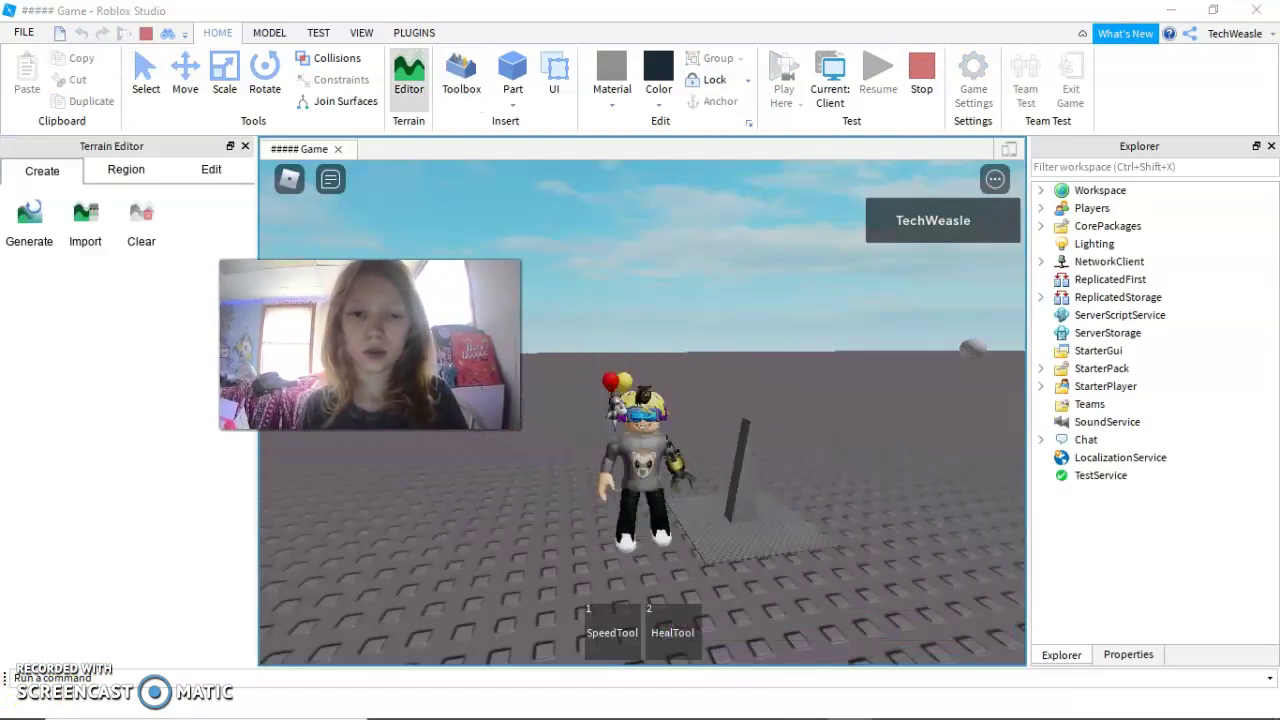
- Walk the character around and against the spike to check how the trap behaves in the playtest
{"action": "right_click_drag", "start_coordinate": [766, 375], "coordinate": [768, 469]}
{"action": "key", "text": "d"}
{"action": "key", "text": "w"}
{"action": "right_click_drag", "start_coordinate": [706, 408], "coordinate": [768, 466]}
{"action": "key", "text": "d"}
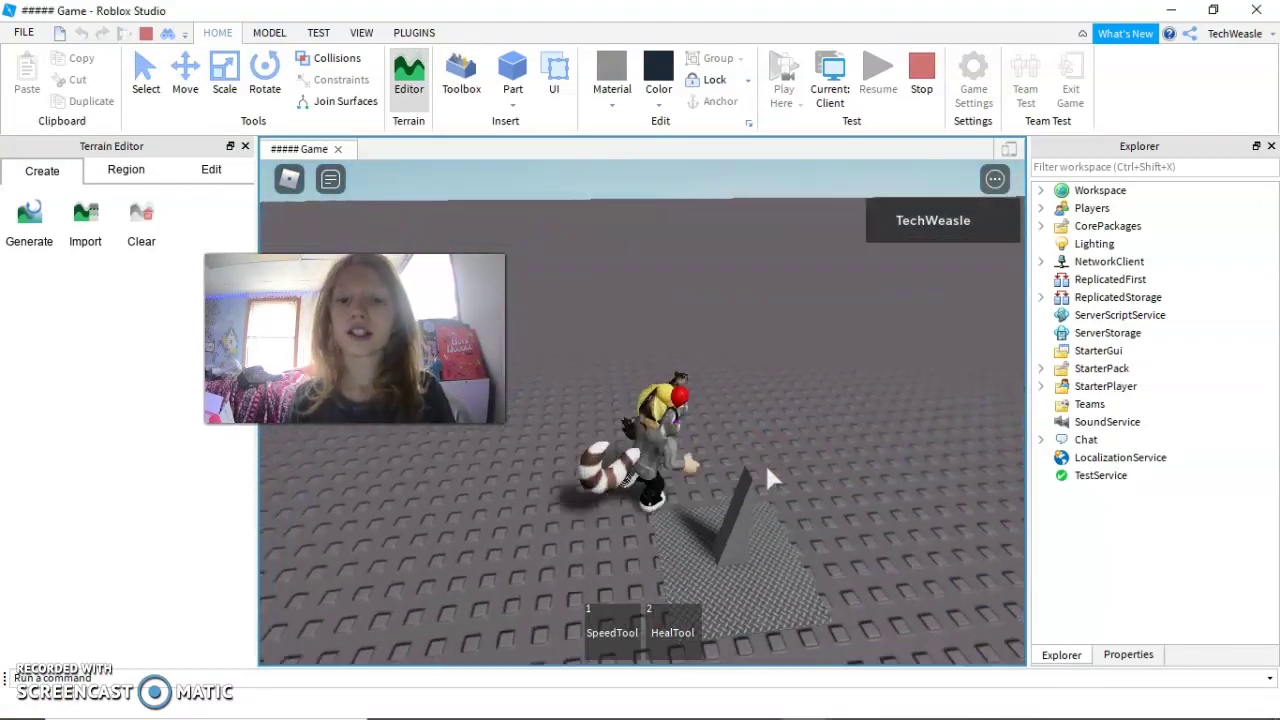
{"action": "key", "text": "s"}
{"action": "key", "text": "w"}
{"action": "key", "text": "s"}
{"action": "key", "text": "d"}
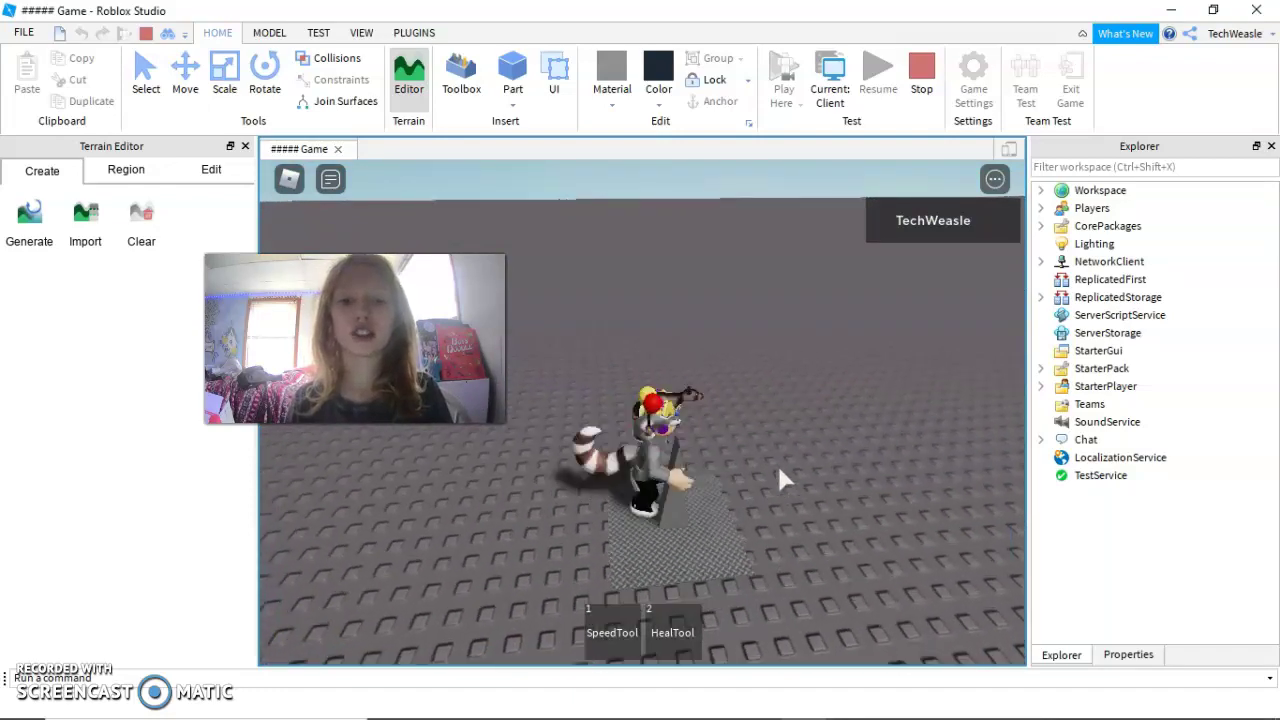
{"action": "key", "text": "a"}
{"action": "key", "text": "s"}
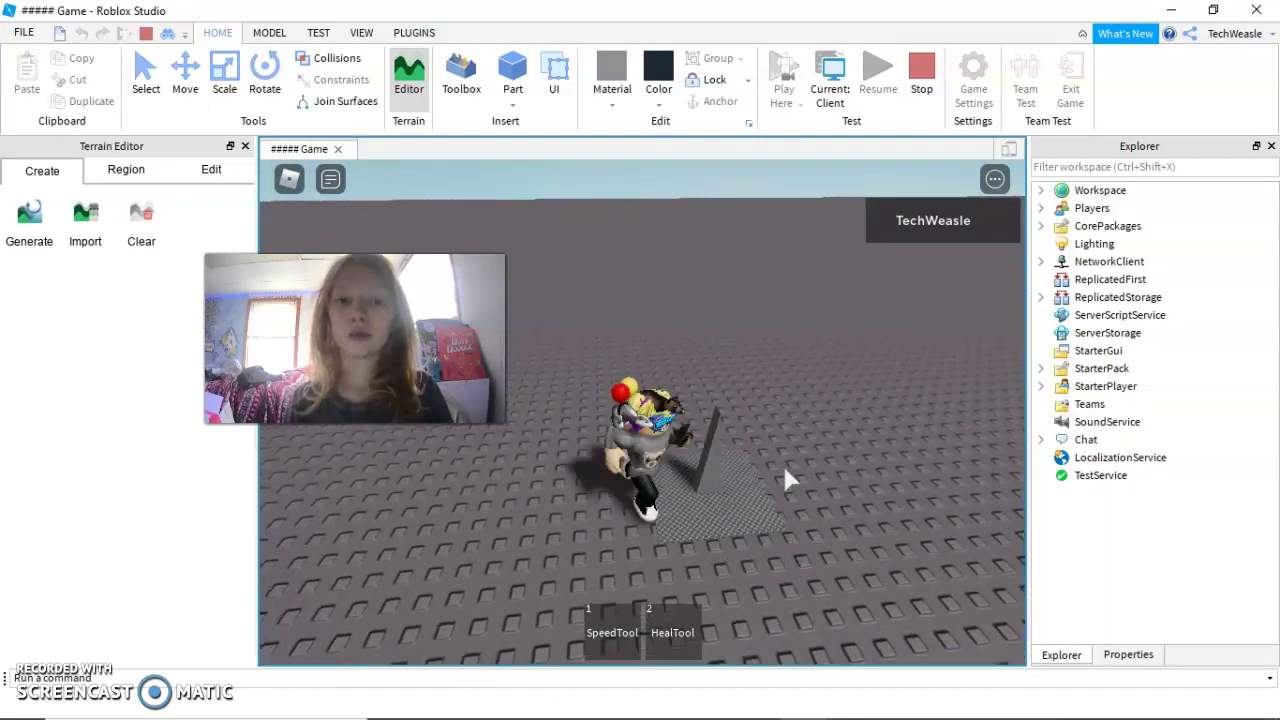
- Walk the character past the spike base once more and end the playtest
{"action": "key", "text": "w"}
{"action": "key", "text": "d"}
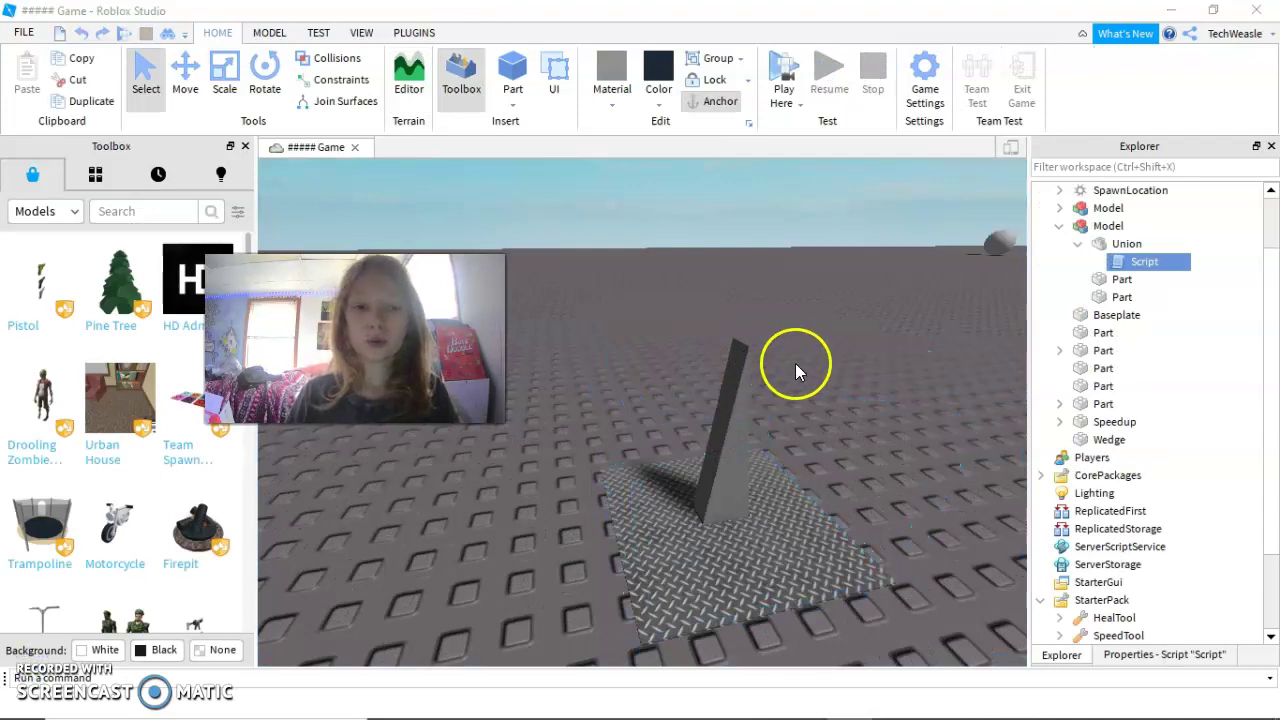
- Select the Union spike and move it straight down into the diamond-plate base, to position 28.406, -1.762, -84.98
{"action": "right_click_drag", "start_coordinate": [795, 371], "coordinate": [797, 366]}
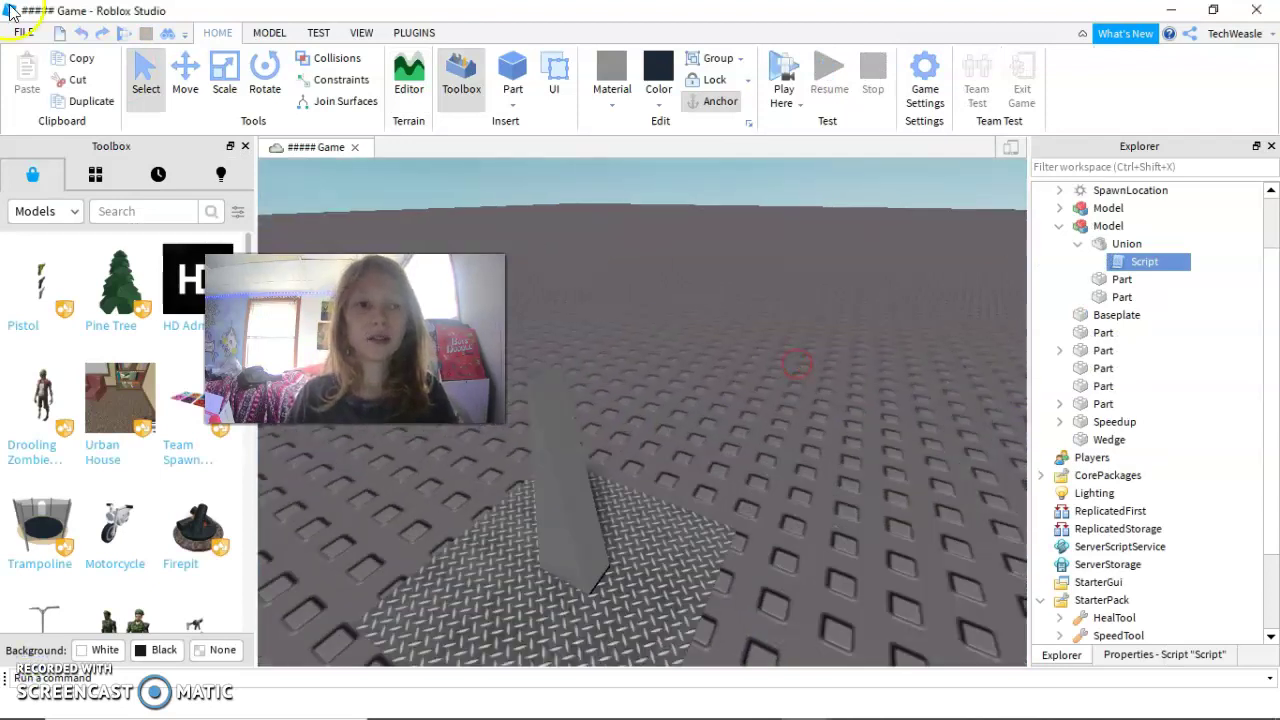
{"action": "left_click", "coordinate": [1113, 243]}
{"action": "left_click", "coordinate": [191, 69]}
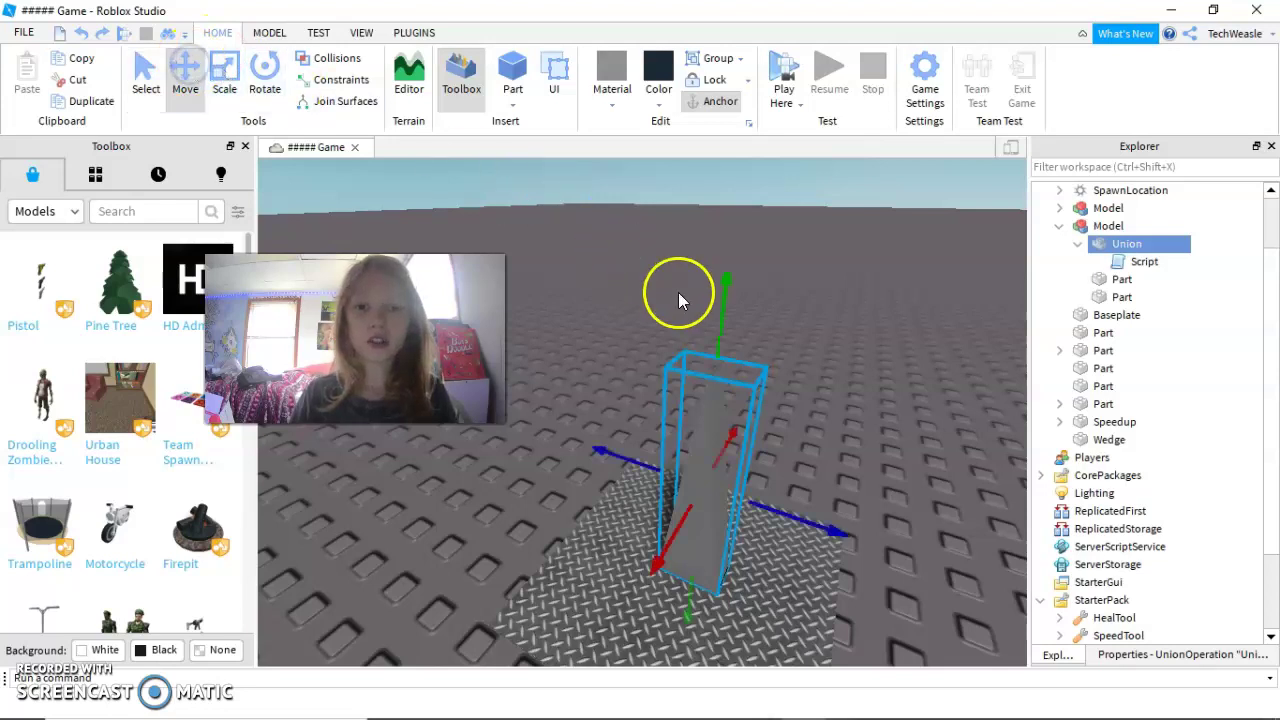
{"action": "left_click_drag", "start_coordinate": [724, 297], "coordinate": [674, 507]}
{"action": "scroll", "coordinate": [751, 477], "scroll_direction": "up", "scroll_amount": 10}
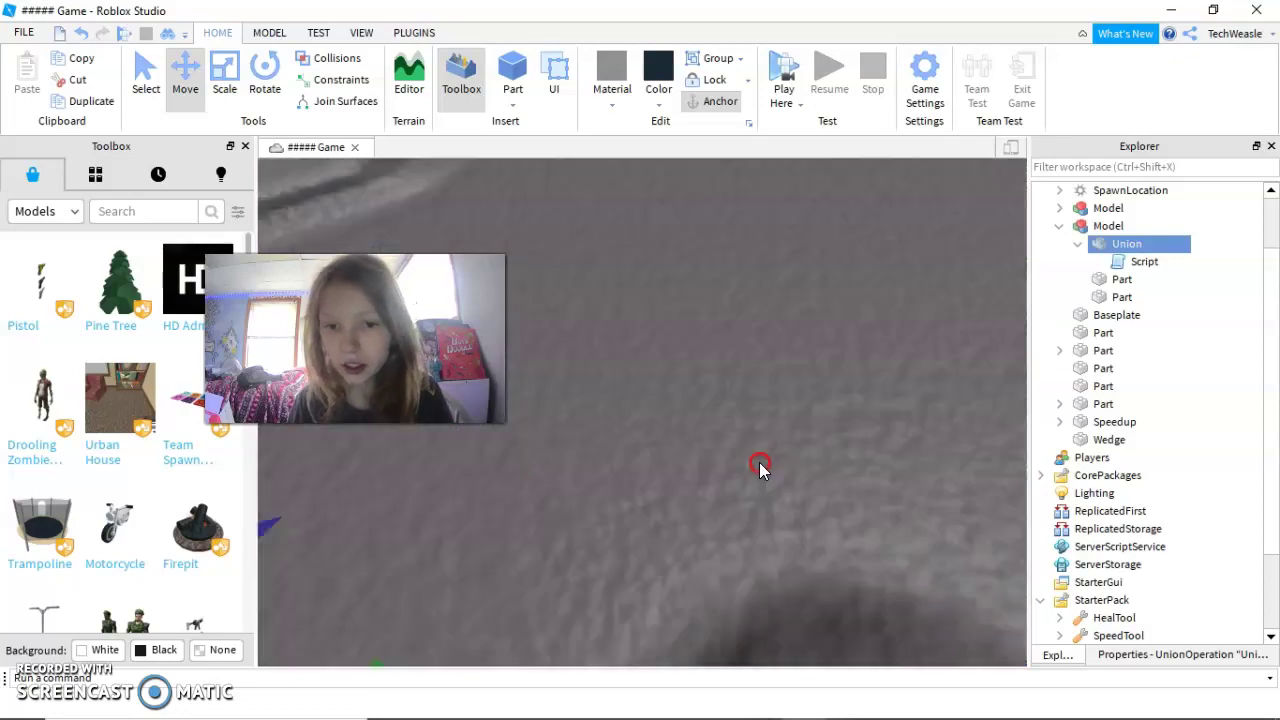
{"action": "right_click_drag", "start_coordinate": [759, 462], "coordinate": [756, 469]}
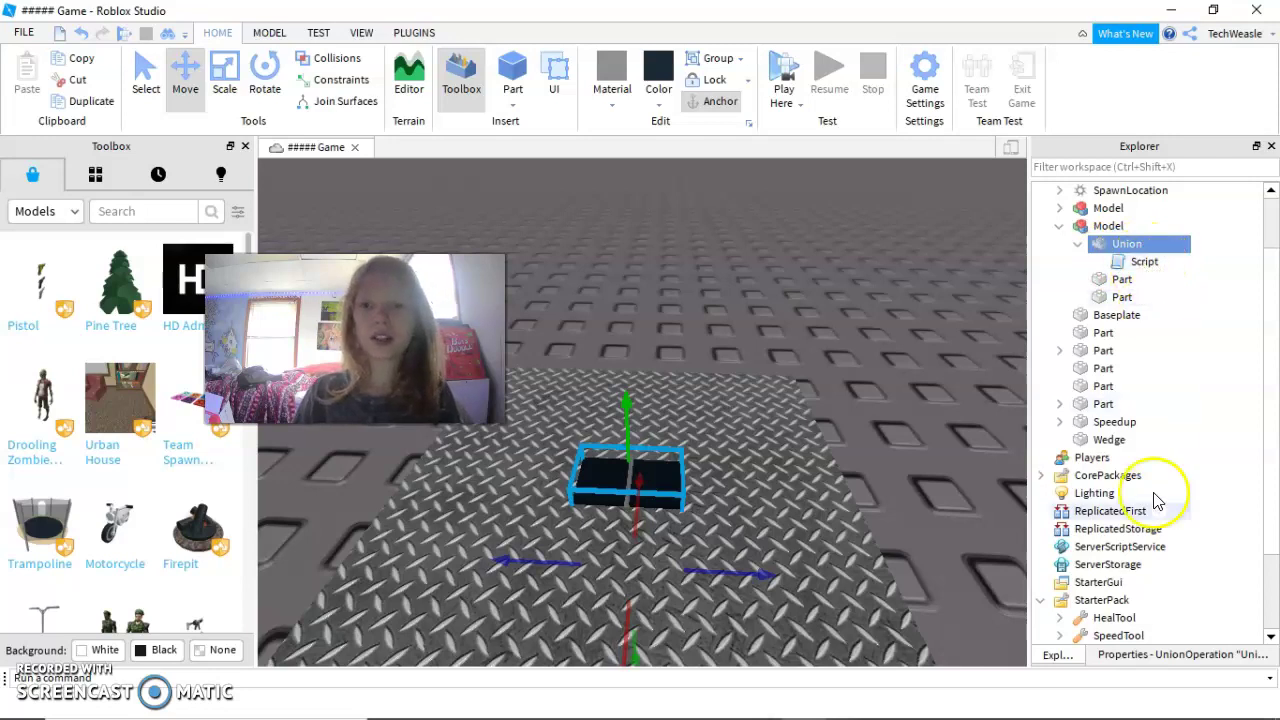
- Find the lowered Union spike's Position property and copy its coordinates
{"action": "left_click", "coordinate": [1150, 636]}
{"action": "scroll", "coordinate": [1087, 340], "scroll_direction": "down", "scroll_amount": 1}
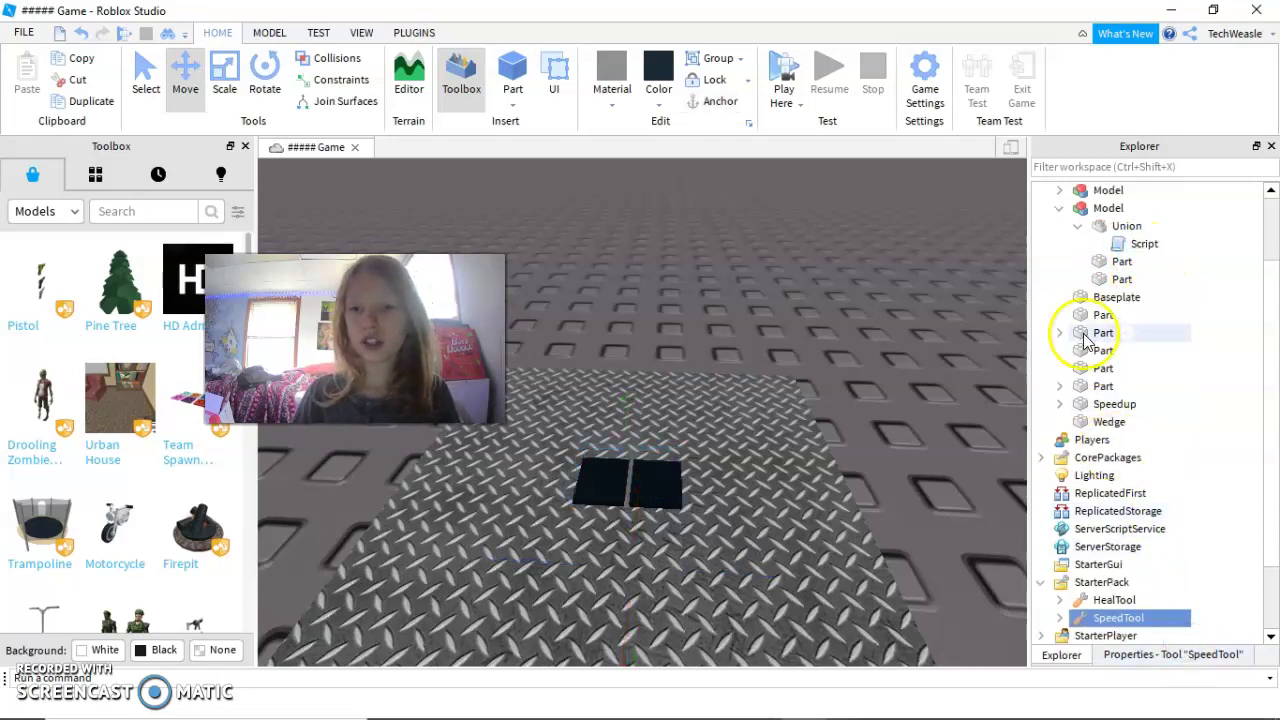
{"action": "left_click", "coordinate": [1140, 244]}
{"action": "left_click", "coordinate": [1112, 655]}
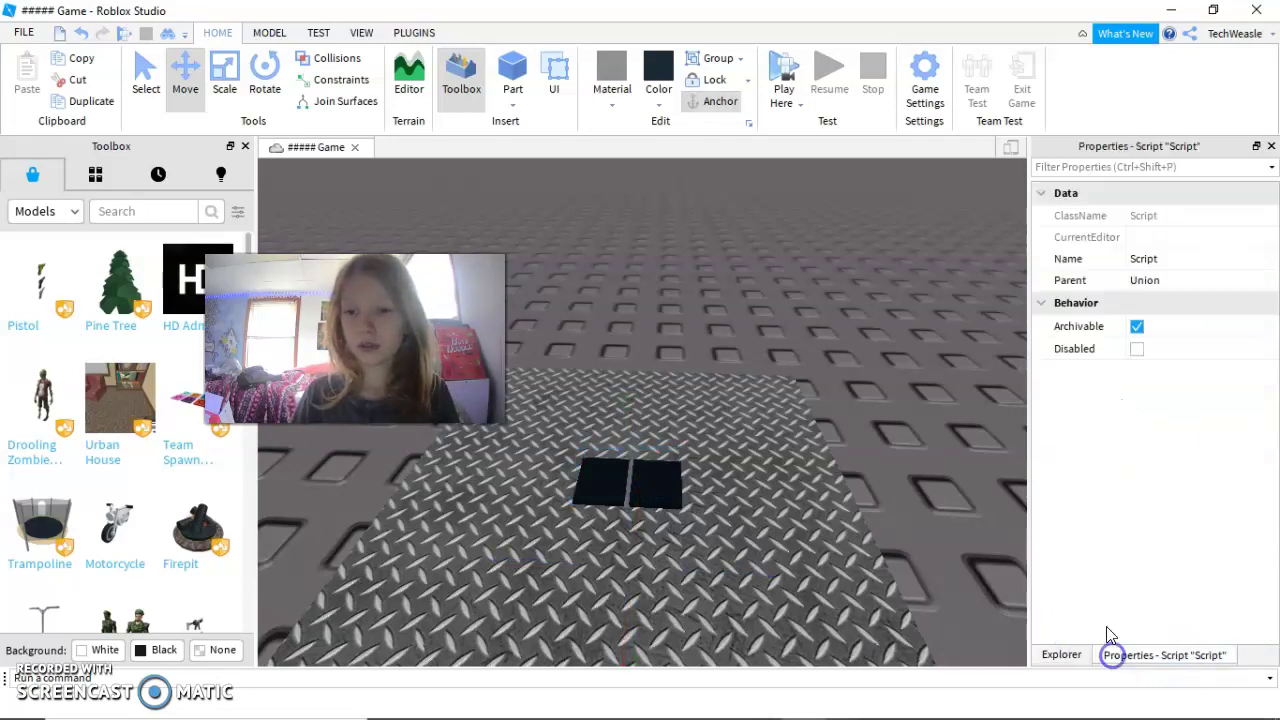
{"action": "left_click", "coordinate": [1062, 656]}
{"action": "left_click", "coordinate": [1120, 226]}
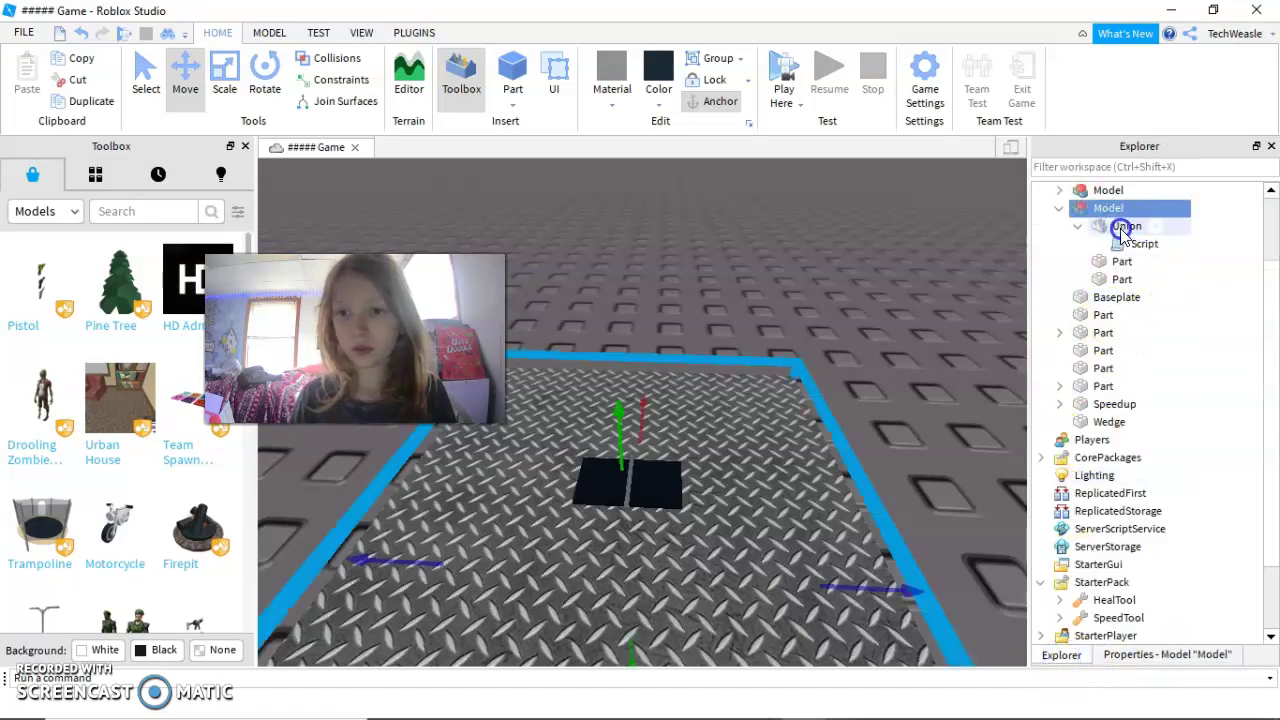
{"action": "left_click", "coordinate": [1167, 655]}
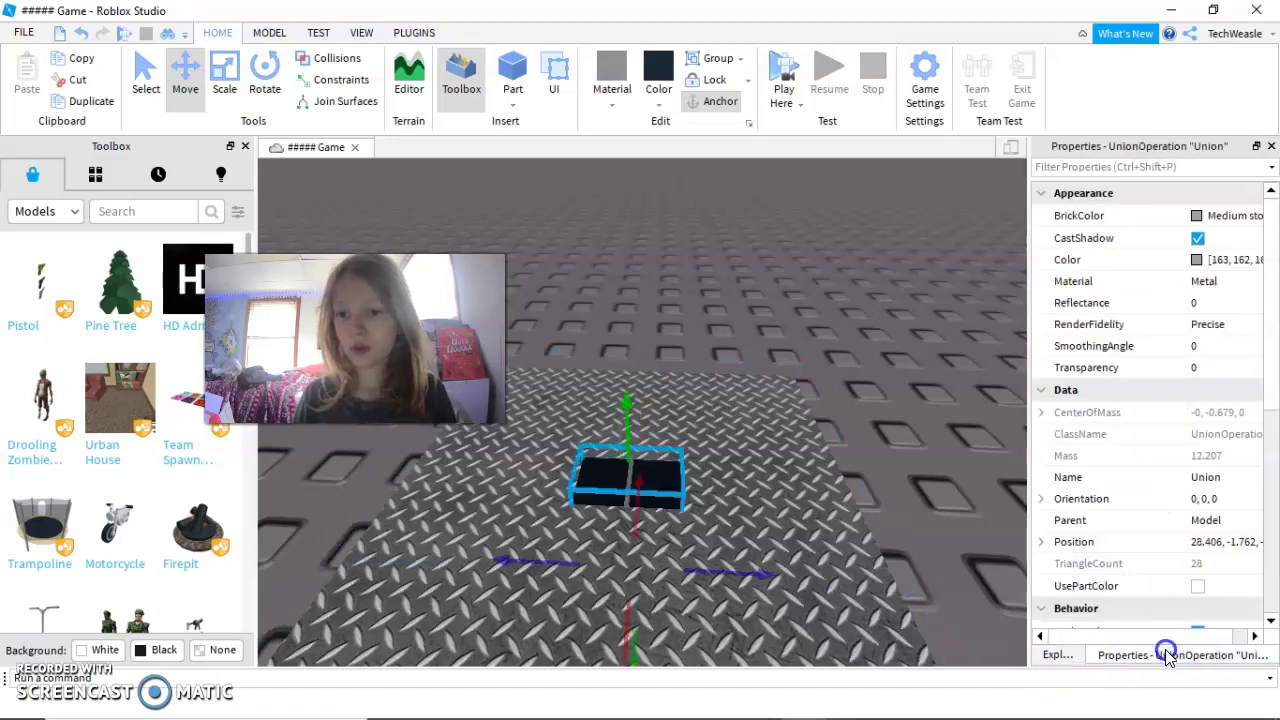
{"action": "left_click", "coordinate": [1220, 541]}
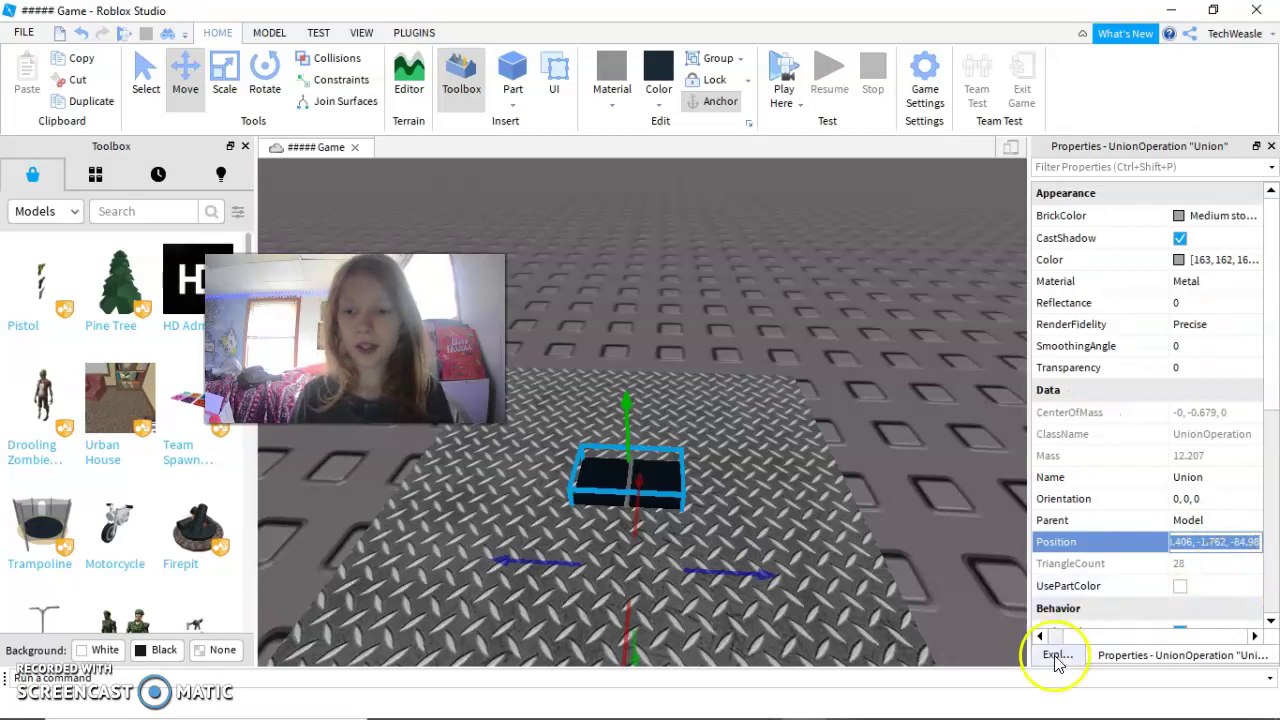
- In the Union's script, add "wait(1.5)" and "script.Parent.Position = Vector3.new(28.406, -1.762, -84.98)" inside the loop before "end"
{"action": "left_click", "coordinate": [1057, 655]}
{"action": "left_click", "coordinate": [1125, 245]}
{"action": "double_click", "coordinate": [1125, 245]}
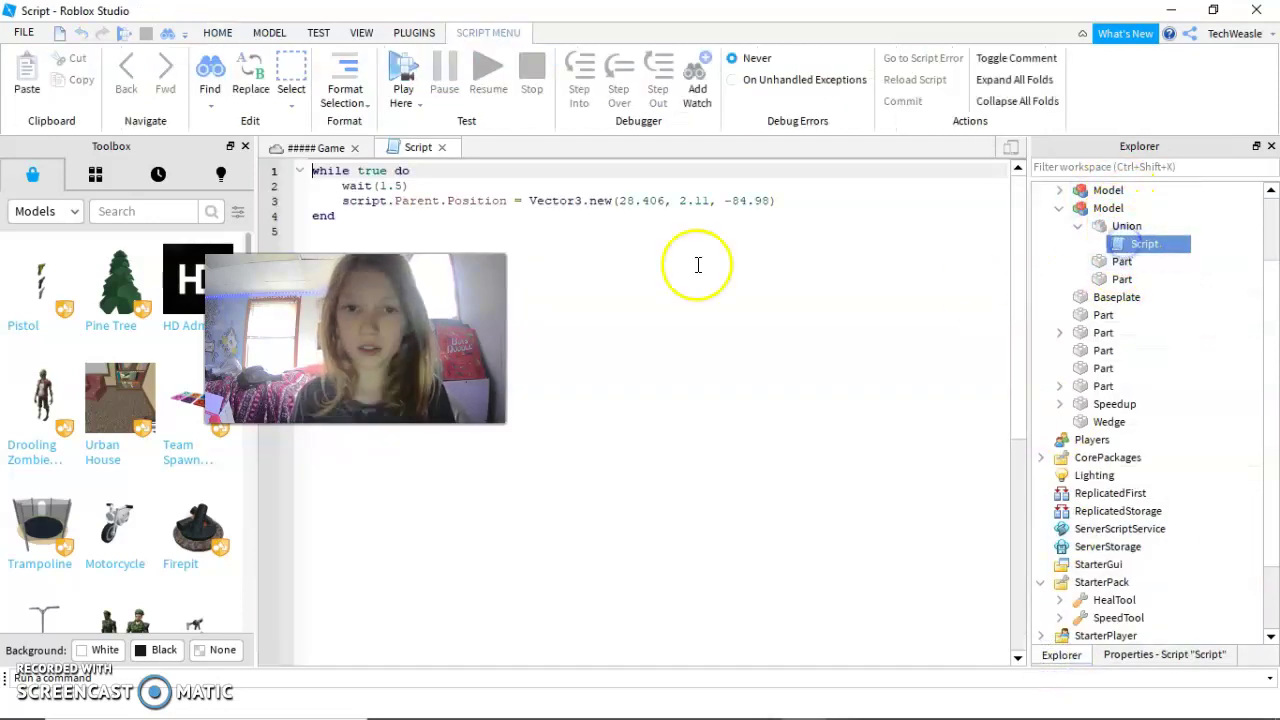
{"action": "left_click_drag", "start_coordinate": [337, 187], "coordinate": [798, 212]}
{"action": "left_click", "coordinate": [810, 203]}
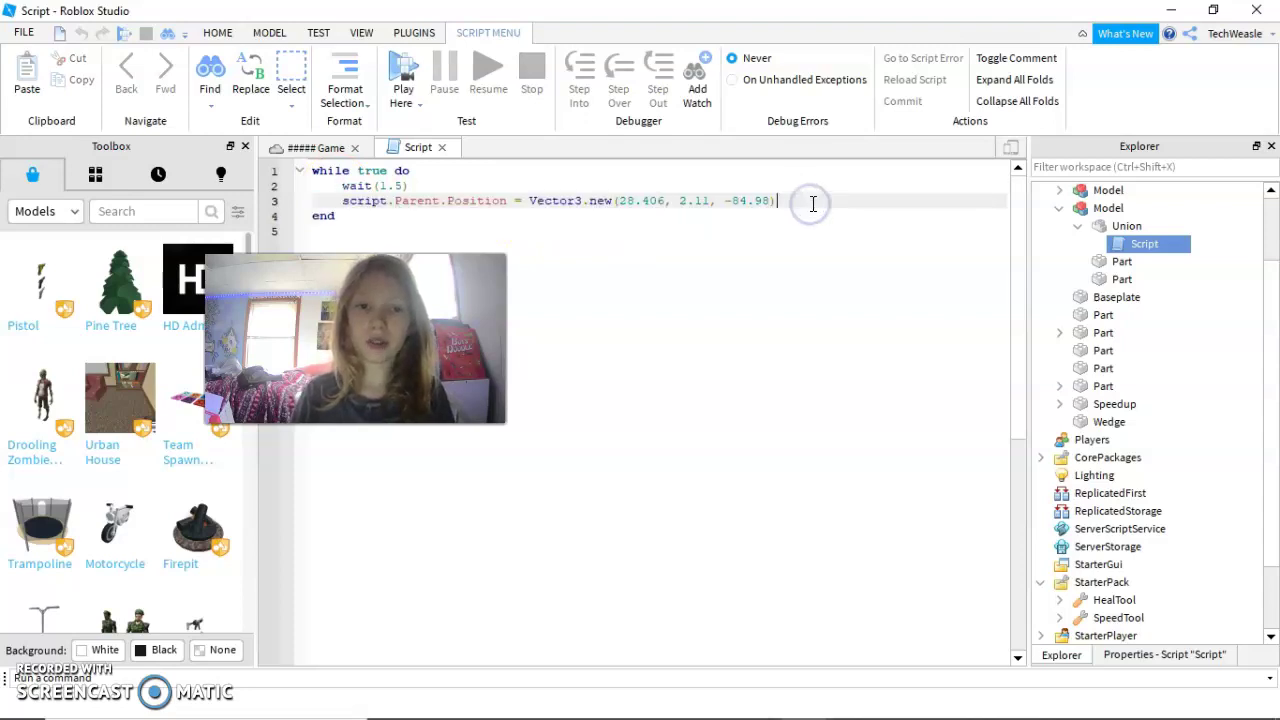
{"action": "key", "text": "Return"}
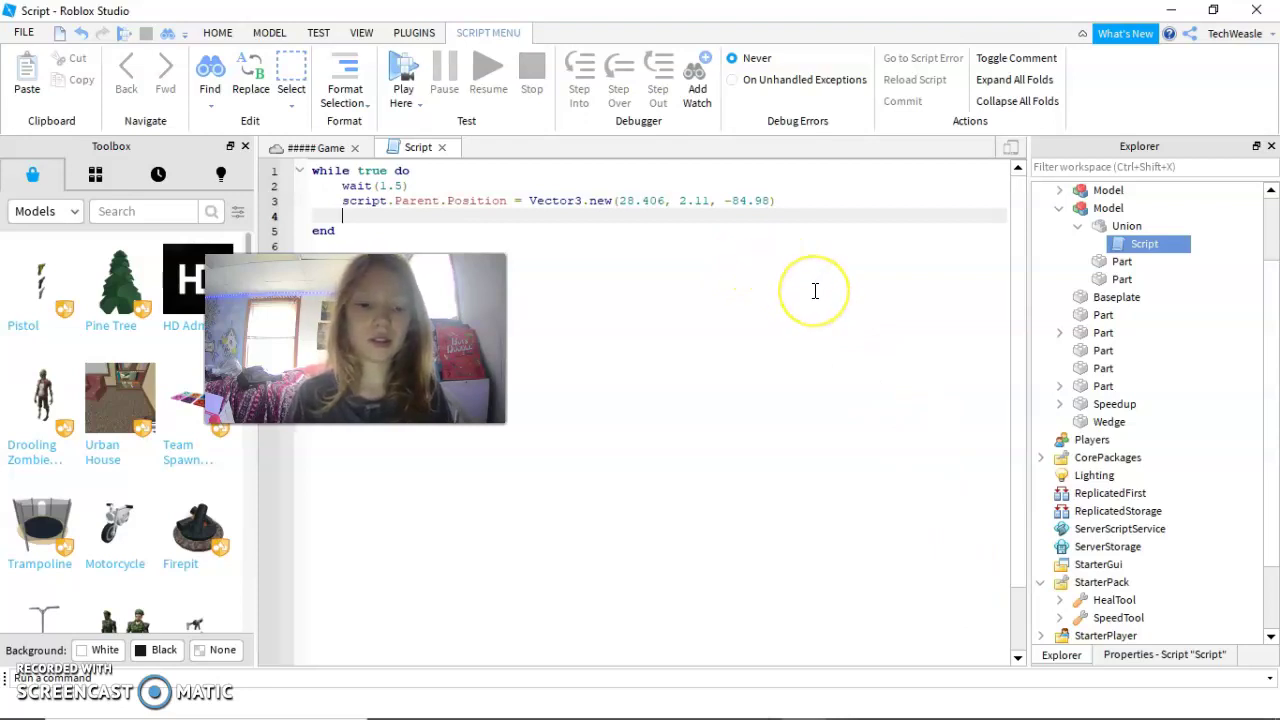
{"action": "type", "text": "w"}
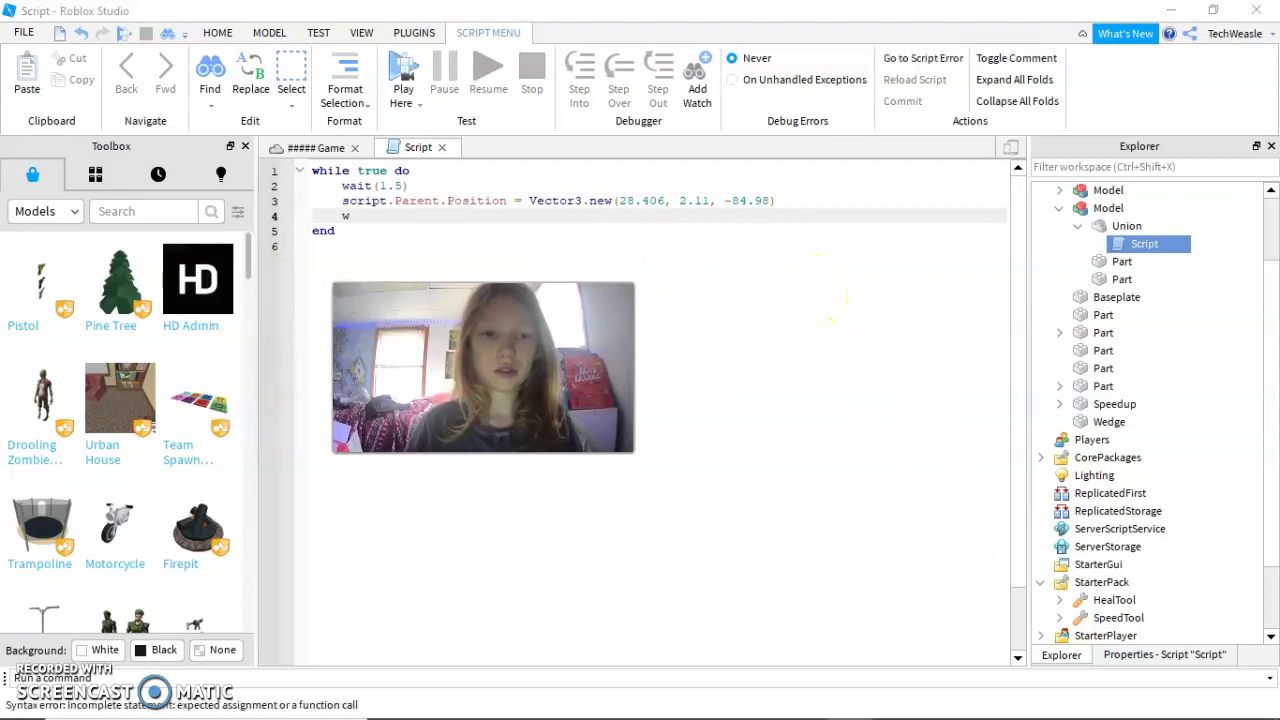
{"action": "left_click", "coordinate": [396, 216]}
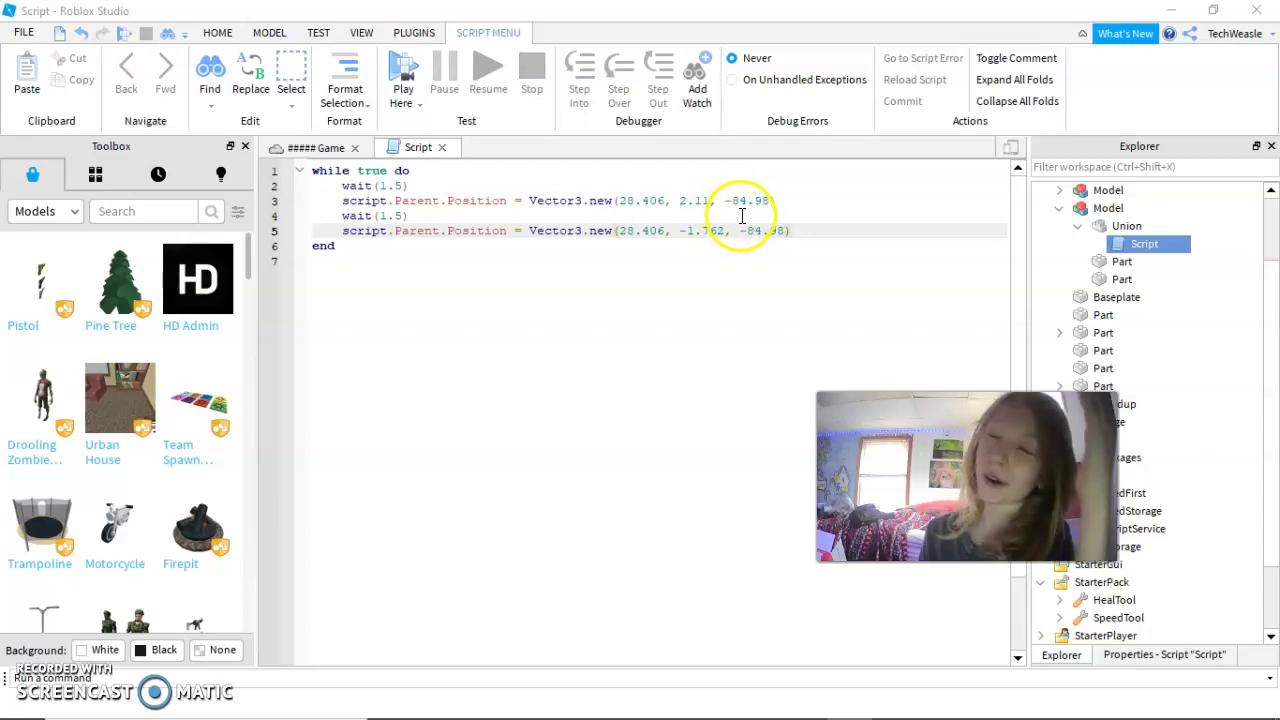
- Close the script, select the Union spike and raise it until it stands above the diamond-plate base
{"action": "left_click", "coordinate": [443, 148]}
{"action": "right_click_drag", "start_coordinate": [773, 355], "coordinate": [775, 360]}
{"action": "left_click", "coordinate": [687, 410]}
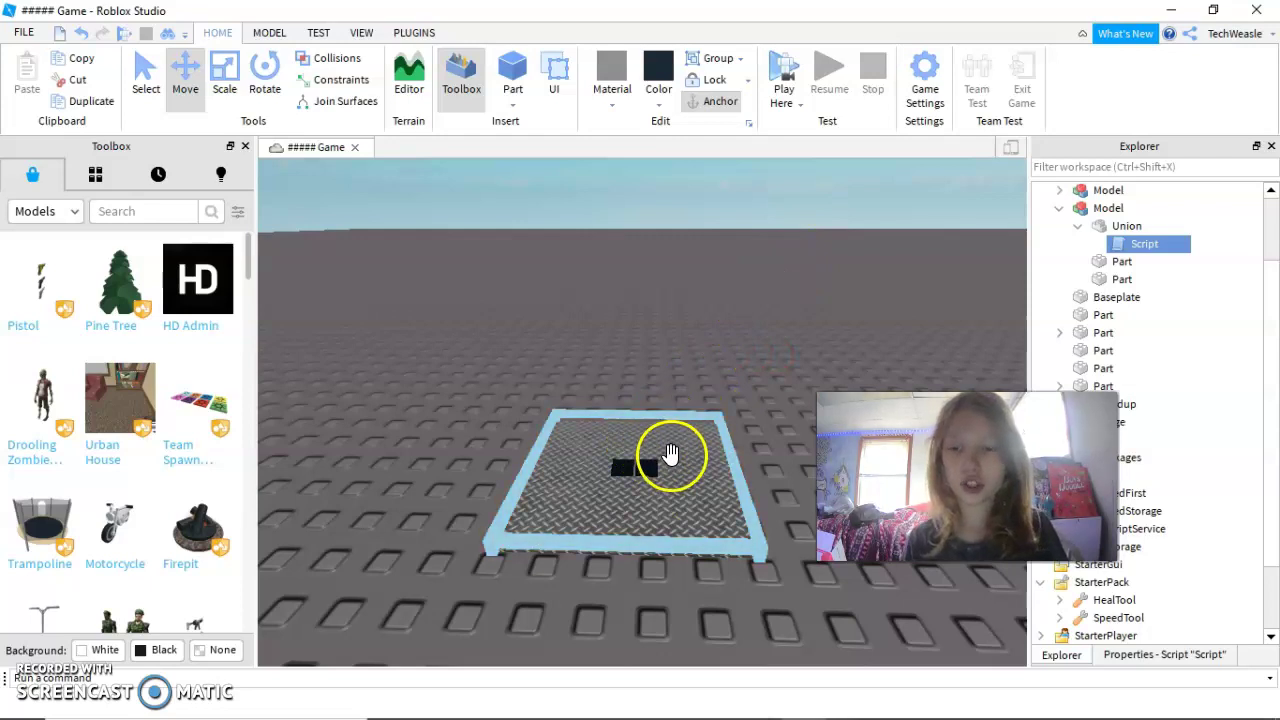
{"action": "left_click", "coordinate": [1126, 226]}
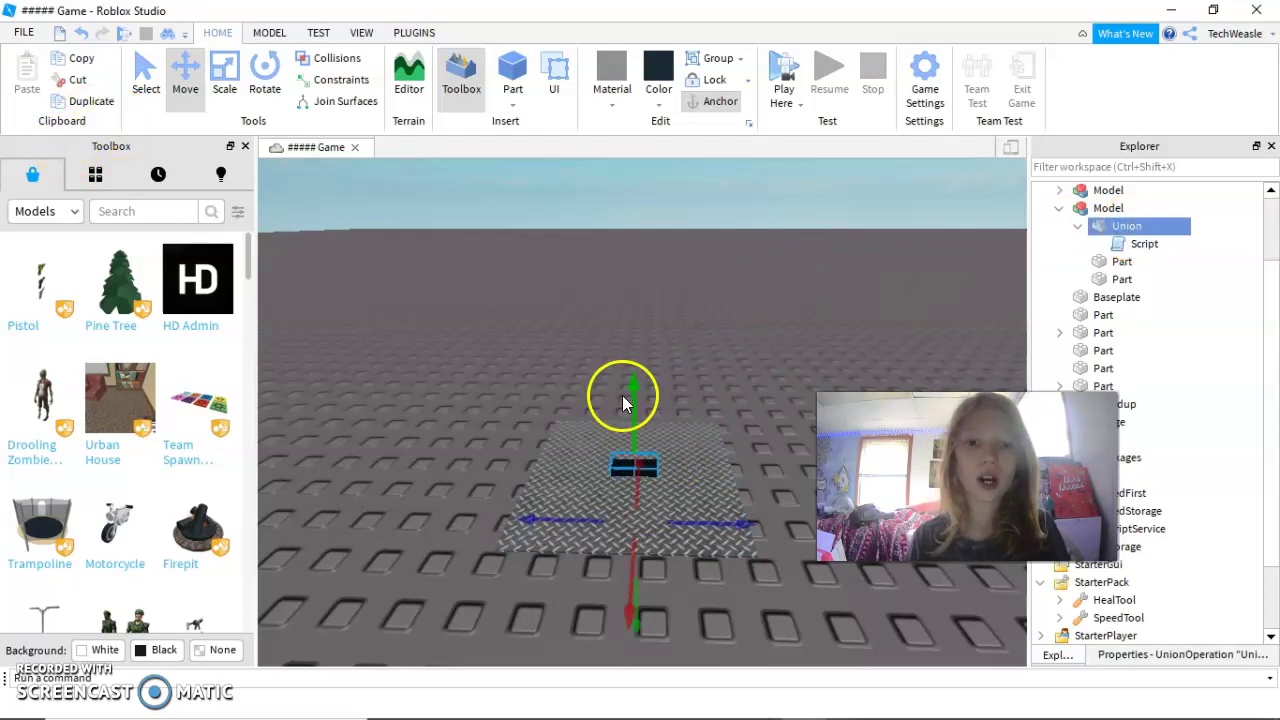
{"action": "left_click_drag", "start_coordinate": [623, 402], "coordinate": [642, 248]}
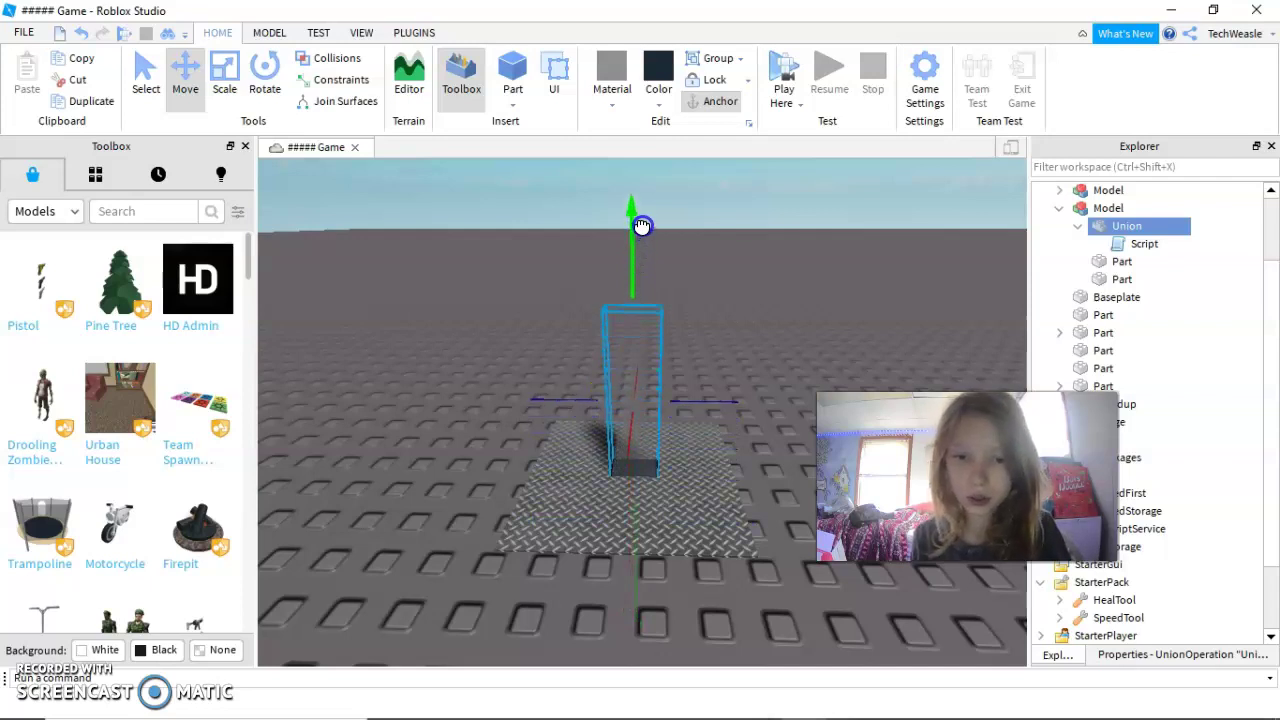
{"action": "left_click_drag", "start_coordinate": [644, 216], "coordinate": [644, 216]}
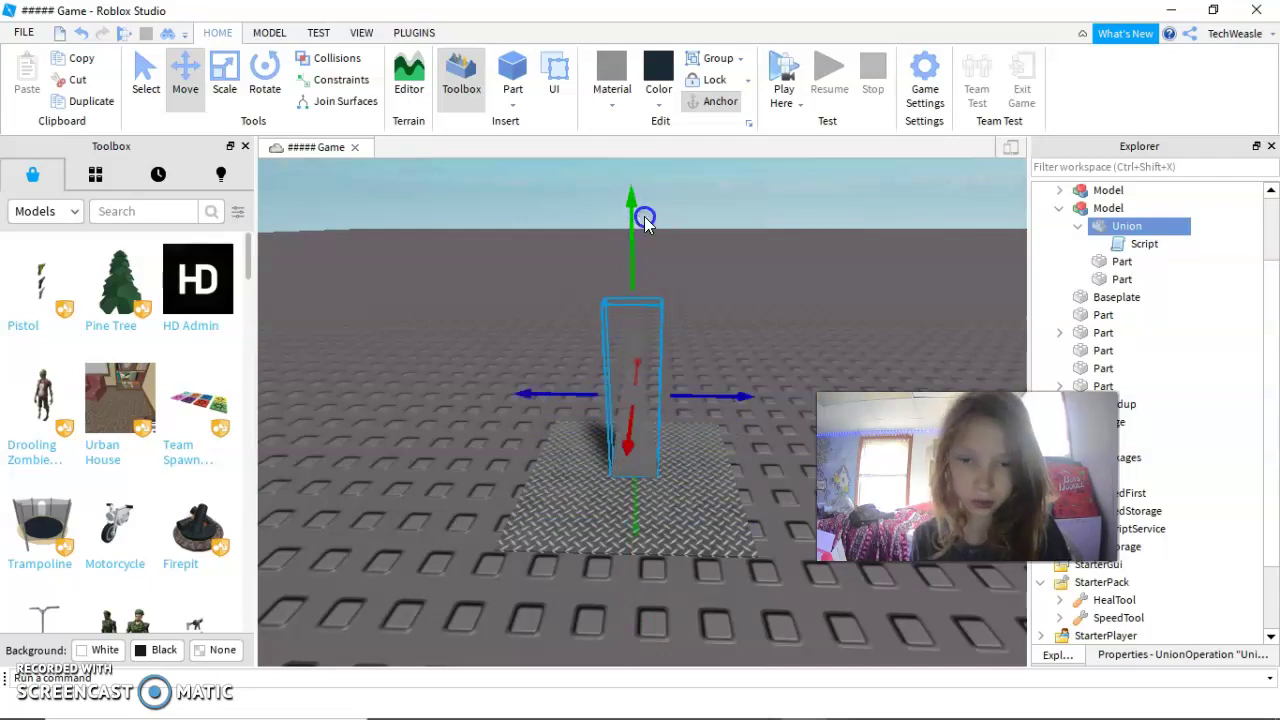
- Start a Play Here test and walk the character toward the spike trap to watch it cycle
{"action": "left_click", "coordinate": [788, 70]}
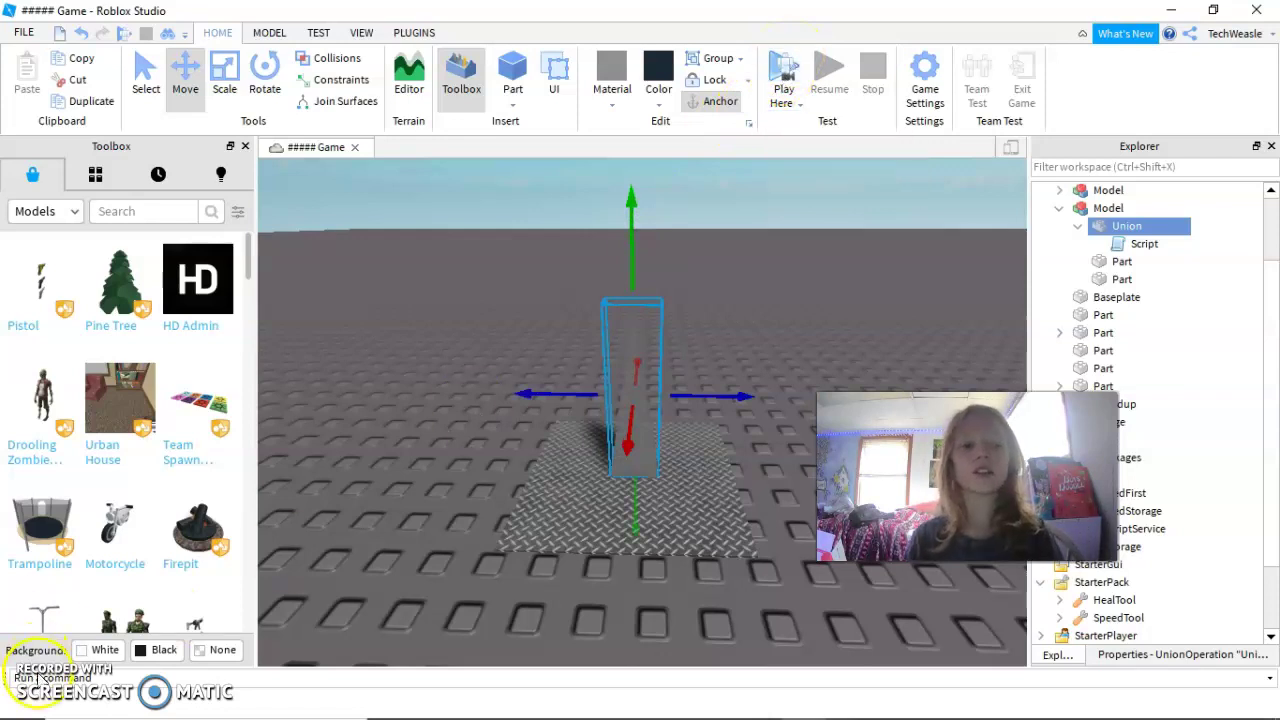
{"action": "right_click_drag", "start_coordinate": [649, 390], "coordinate": [649, 372]}
{"action": "key", "text": "s"}
{"action": "key", "text": "w"}
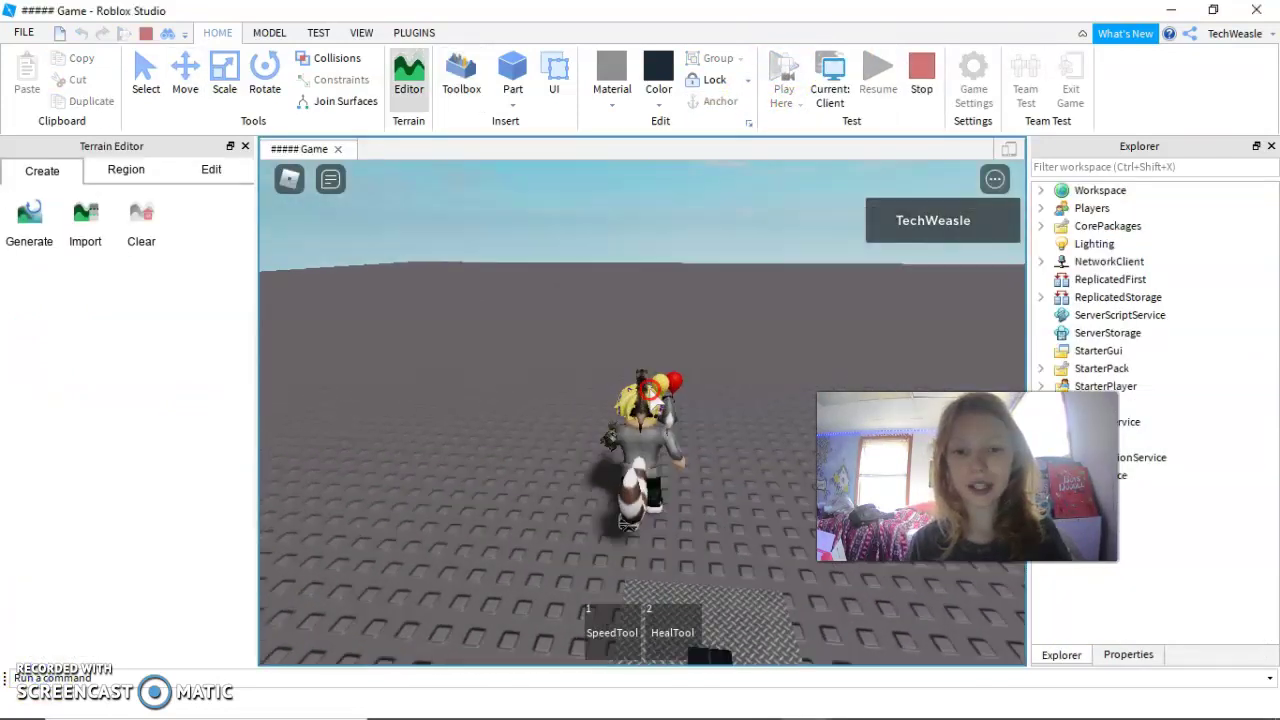
{"action": "key", "text": "s"}
{"action": "left_click", "coordinate": [650, 390]}
{"action": "key", "text": "a"}
{"action": "key", "text": "w"}
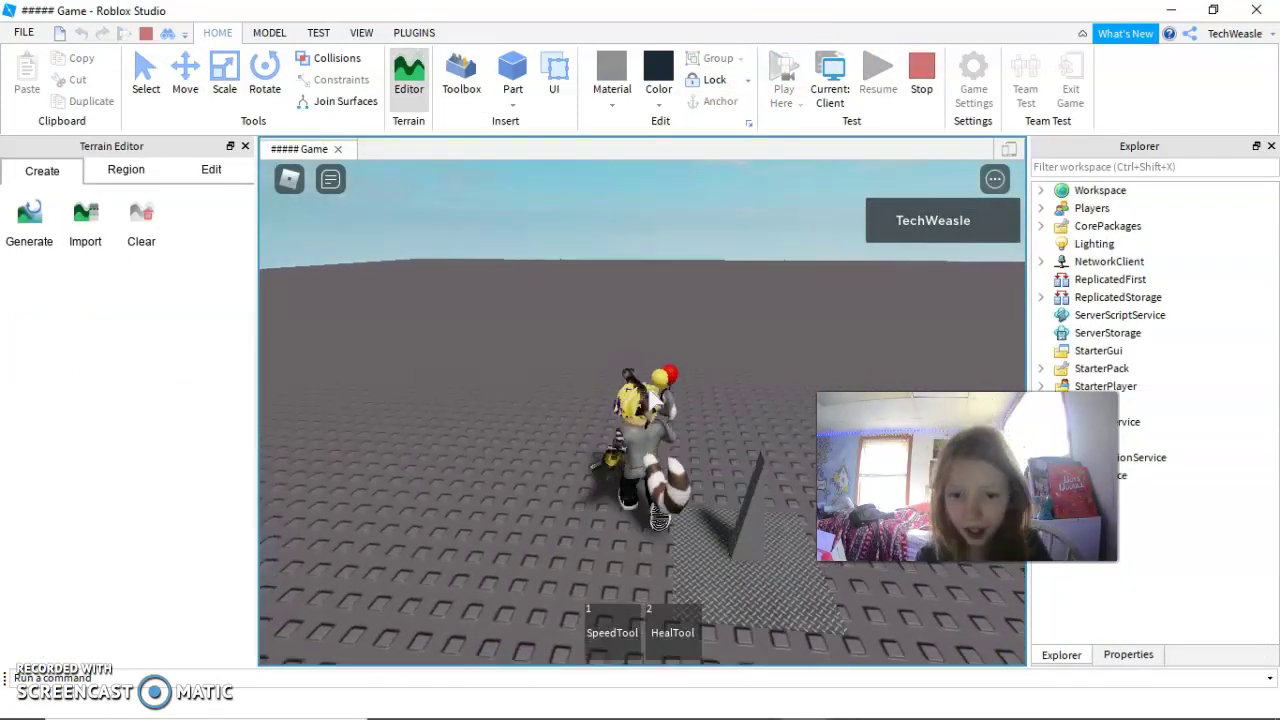
- Walk the character onto the diamond-plate base and check how the moving spike behaves from different angles
{"action": "key", "text": "s"}
{"action": "key", "text": "d"}
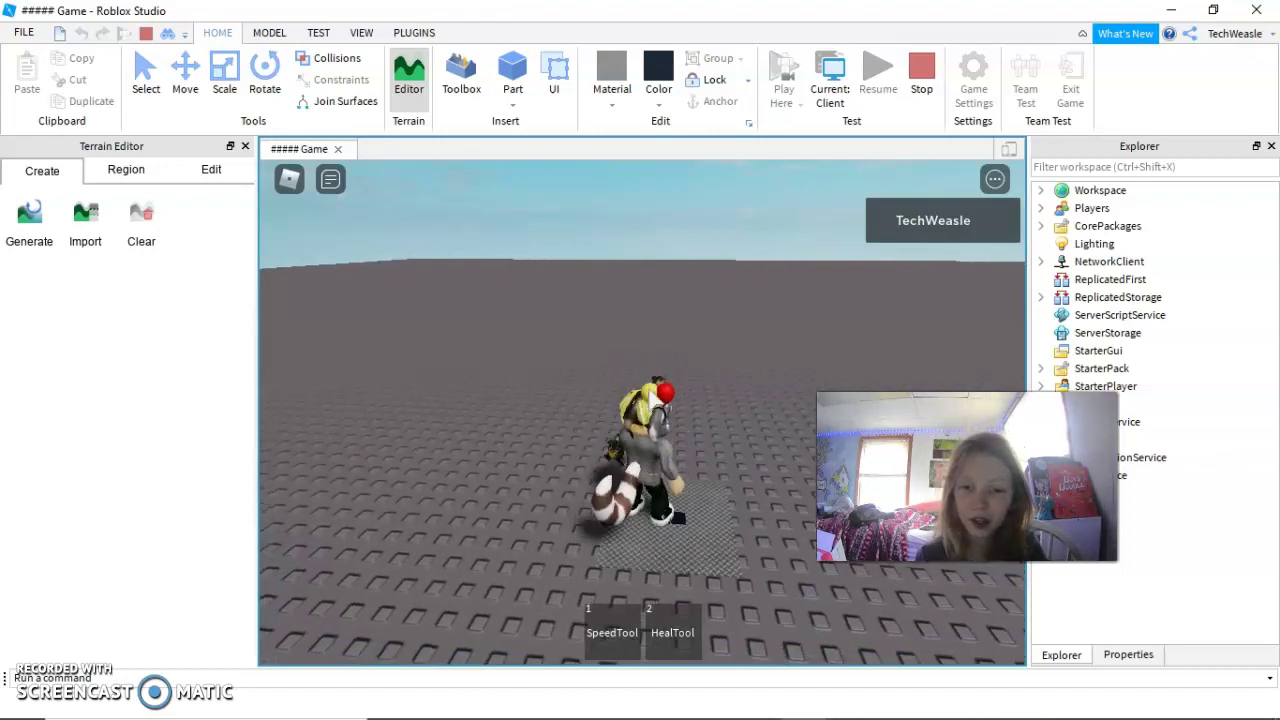
{"action": "key", "text": "w"}
{"action": "key", "text": "a"}
{"action": "key", "text": "d"}
{"action": "key", "text": "w"}
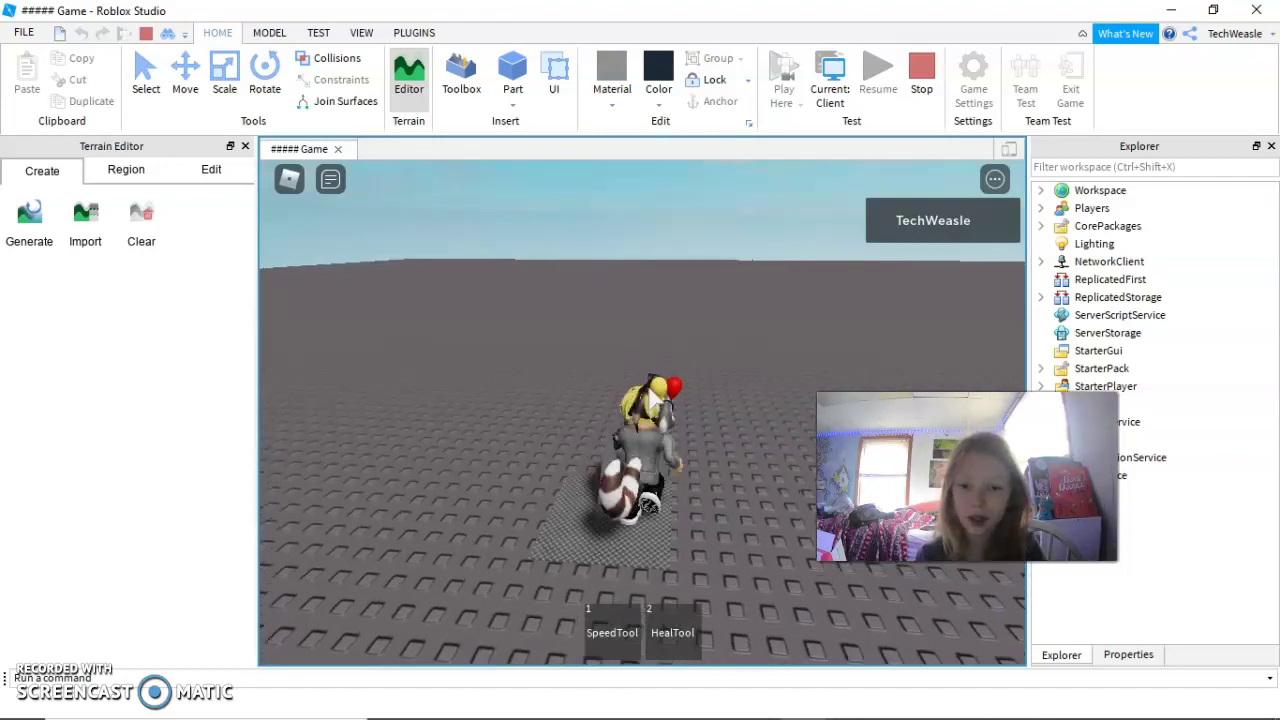
{"action": "left_click", "coordinate": [628, 418]}
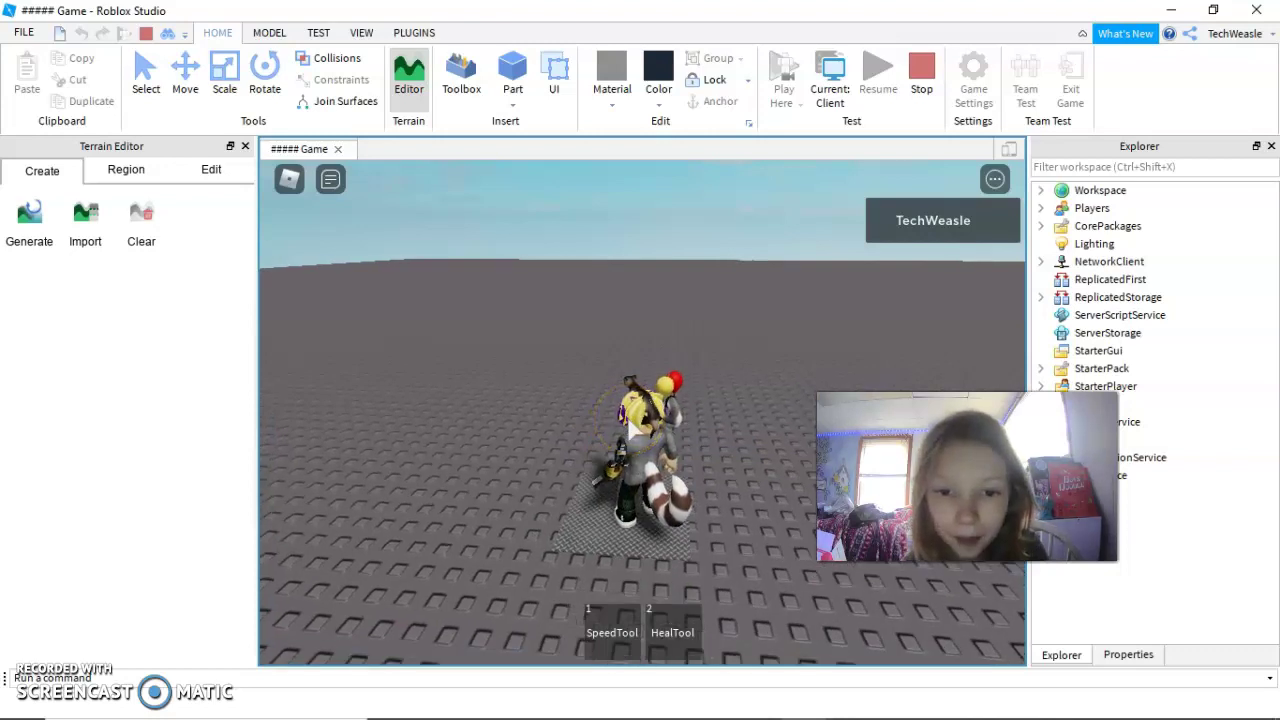
{"action": "right_click_drag", "start_coordinate": [629, 419], "coordinate": [629, 419]}
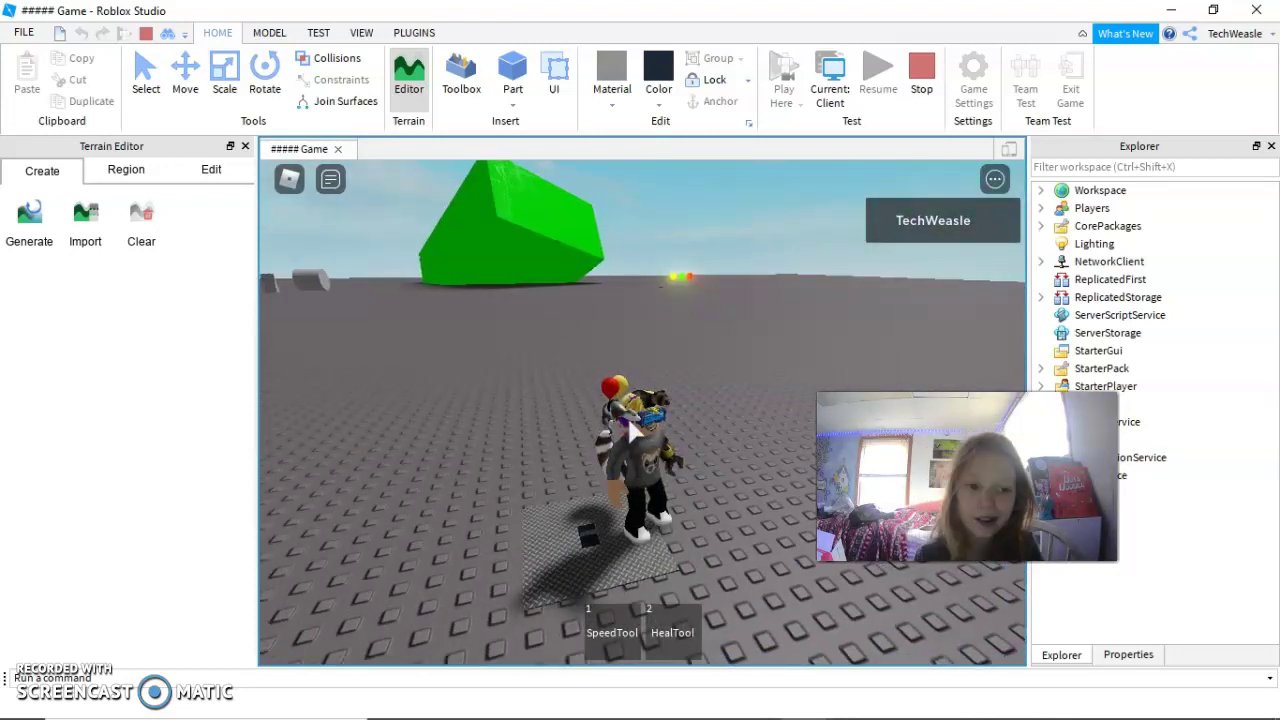
{"action": "left_click", "coordinate": [622, 418]}
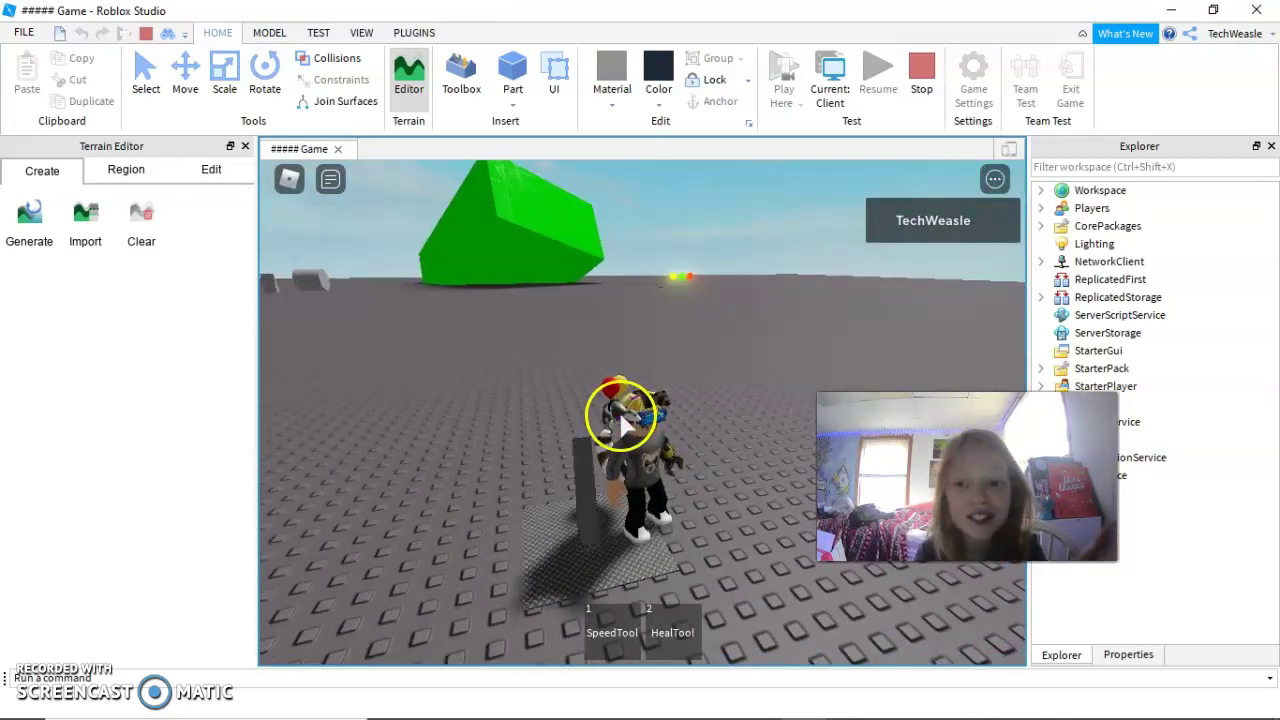
- Run and jump the character around the area and the trap, and stop the playtest
{"action": "left_click", "coordinate": [366, 531]}
{"action": "right_click_drag", "start_coordinate": [366, 531], "coordinate": [378, 527]}
{"action": "key", "text": "w"}
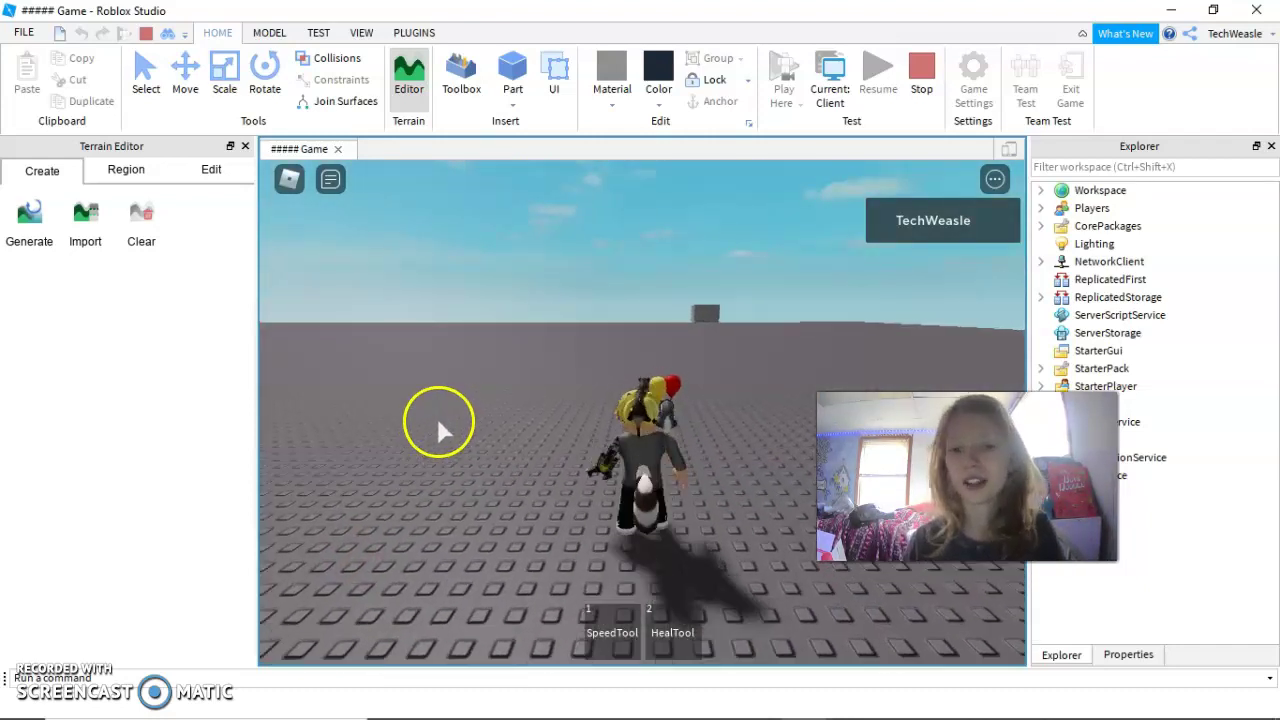
{"action": "key", "text": "w"}
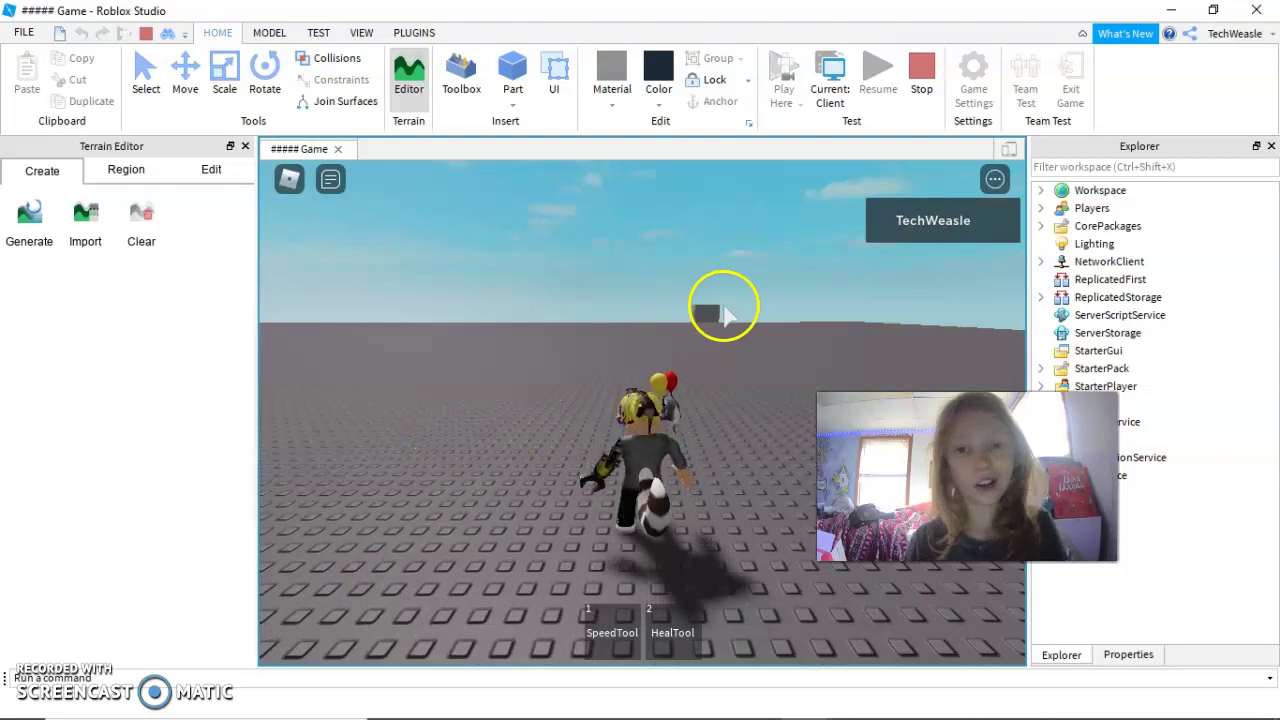
{"action": "right_click_drag", "start_coordinate": [720, 312], "coordinate": [708, 316]}
{"action": "key", "text": "w"}
{"action": "key", "text": "space"}
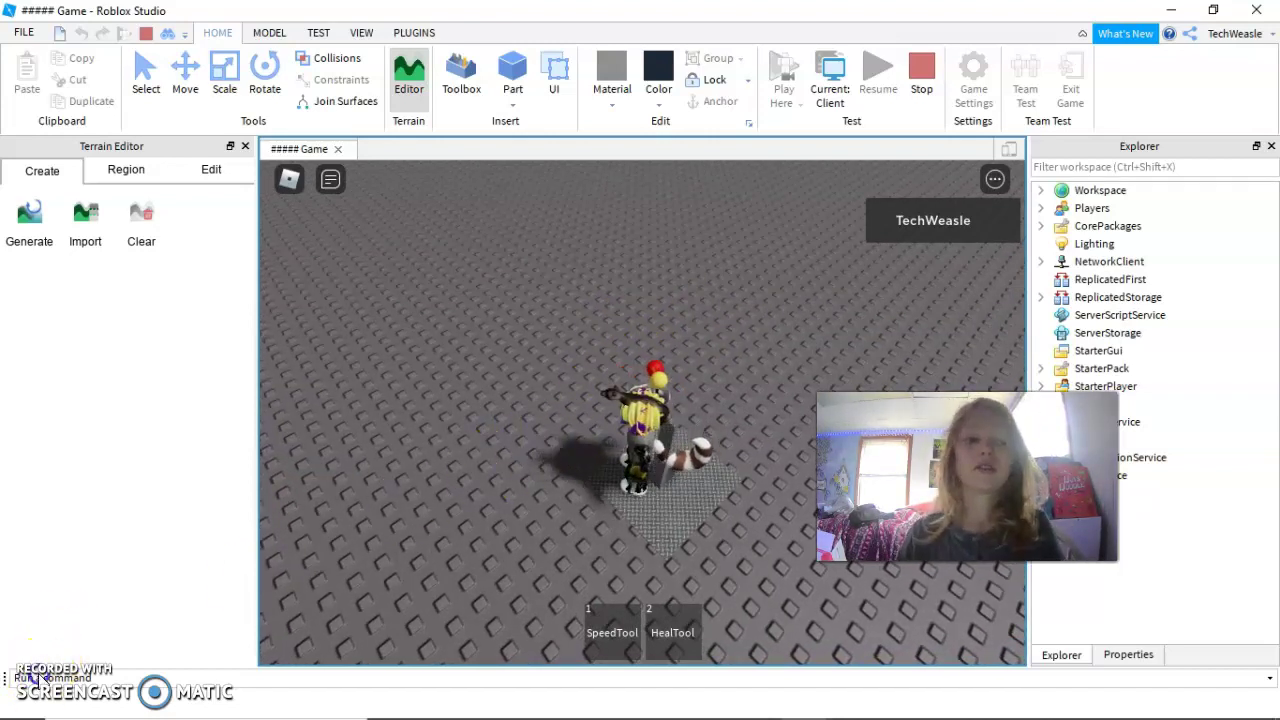
{"action": "key", "text": "shift+F5"}
- Select the glowing red ball Part and expand it to find the script it contains
{"action": "left_click", "coordinate": [682, 495]}
{"action": "key", "text": "f"}
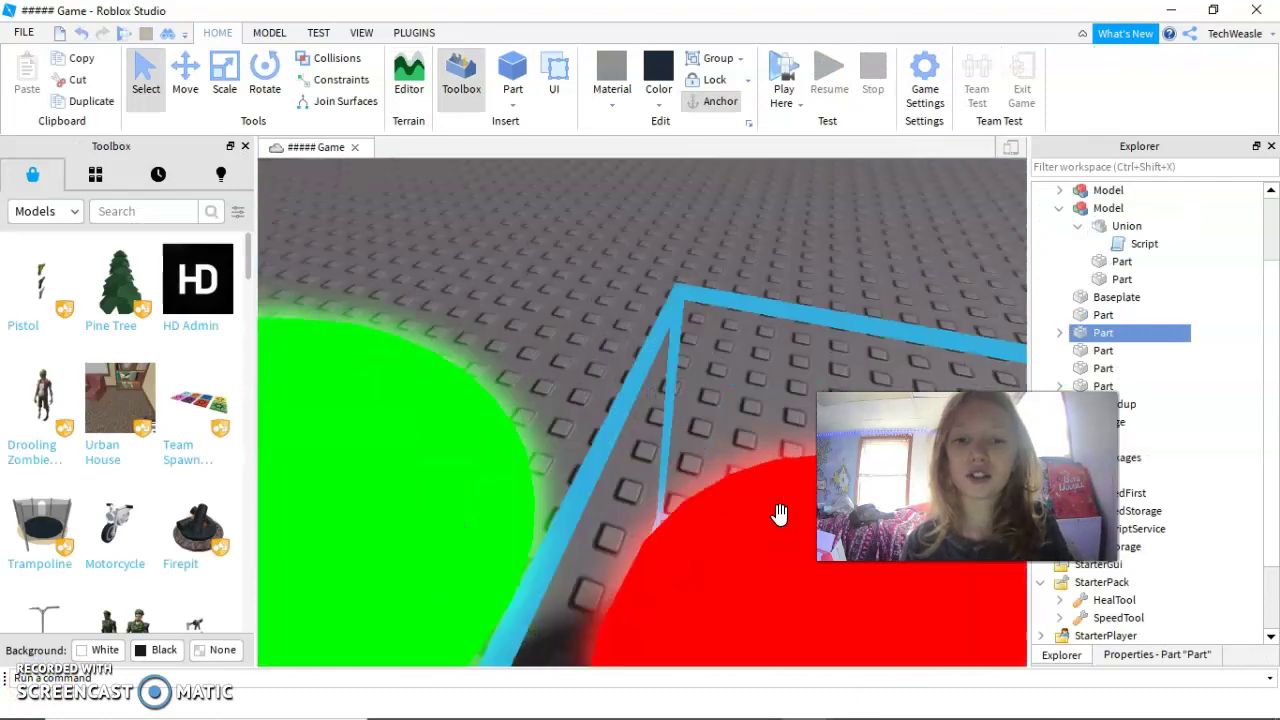
{"action": "right_click_drag", "start_coordinate": [779, 516], "coordinate": [781, 516]}
{"action": "left_click", "coordinate": [1059, 332]}
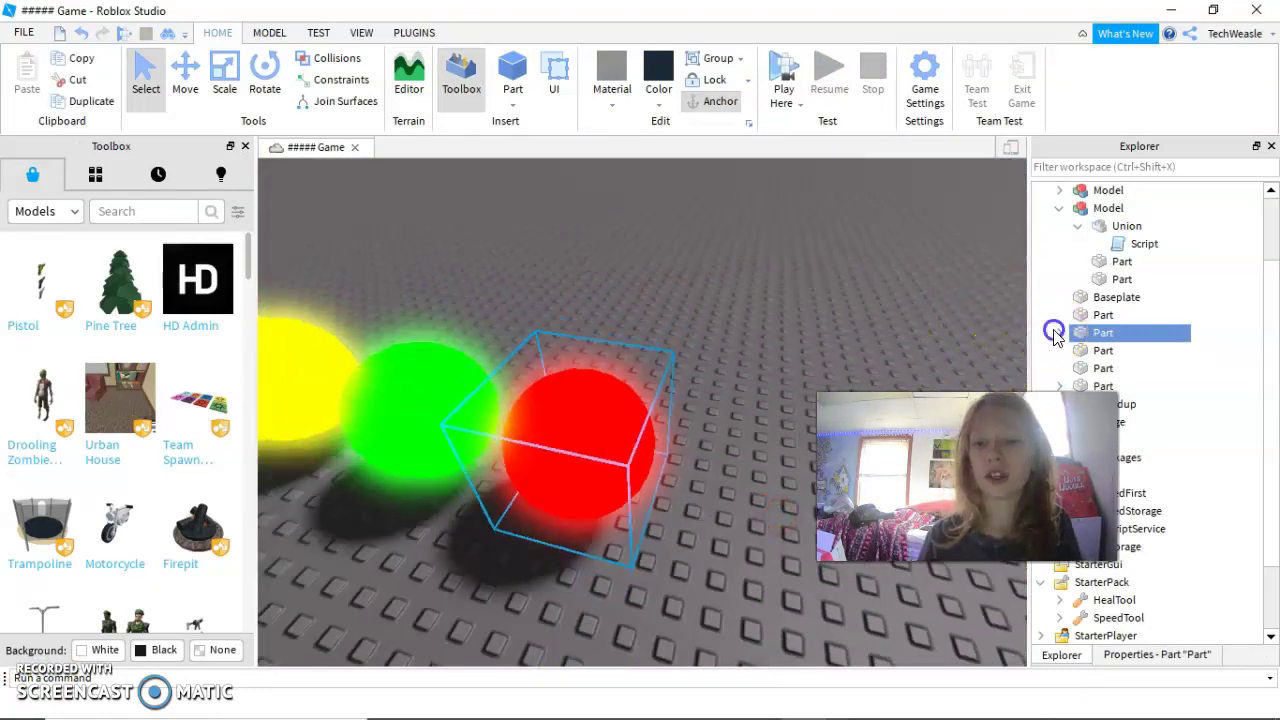
{"action": "left_click", "coordinate": [1059, 332]}
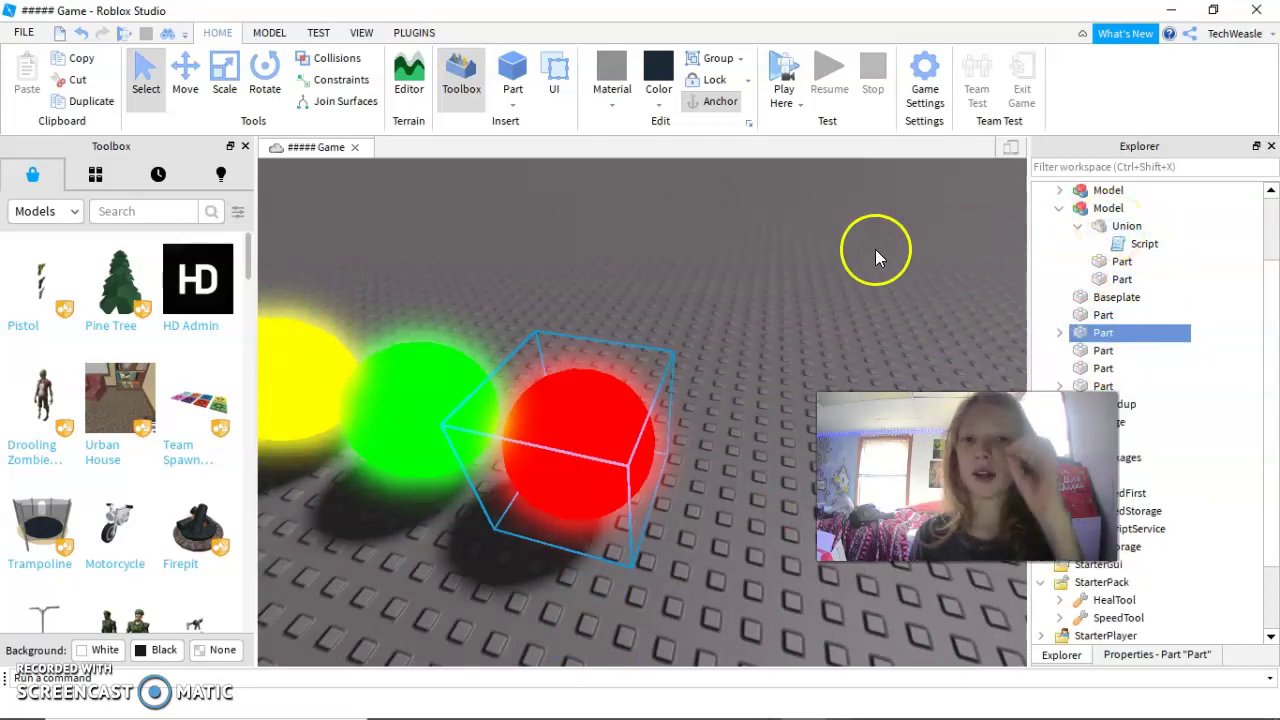
{"action": "right_click_drag", "start_coordinate": [869, 251], "coordinate": [806, 251]}
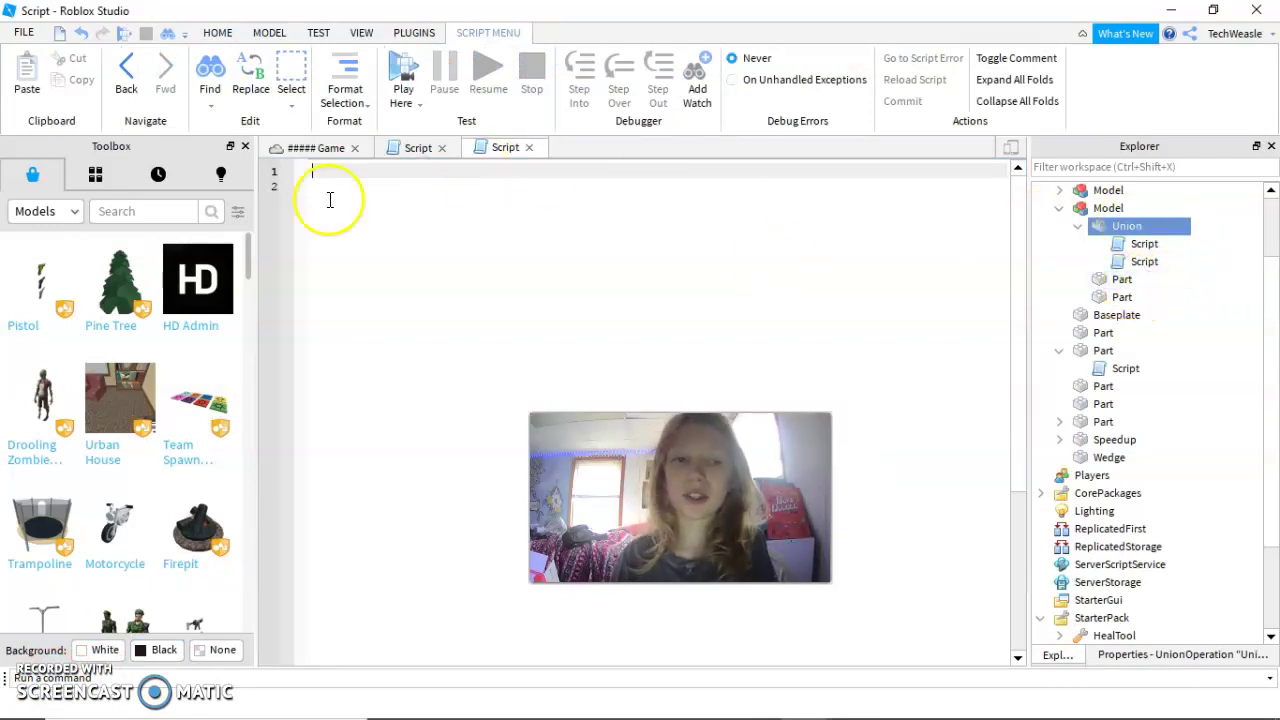
- Define an onTouched(hit) function with its closing end in the empty second script of the spike Union
{"action": "type", "text": "f"}
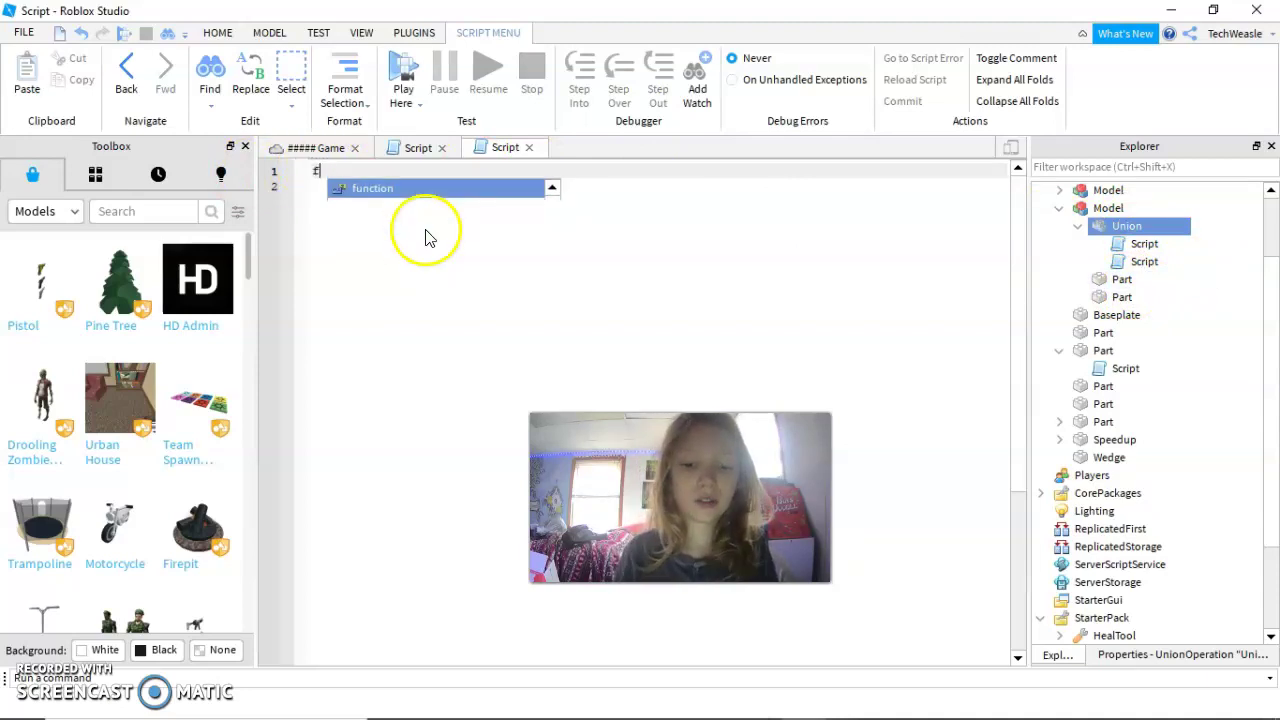
{"action": "type", "text": "unction onTouched(hit"}
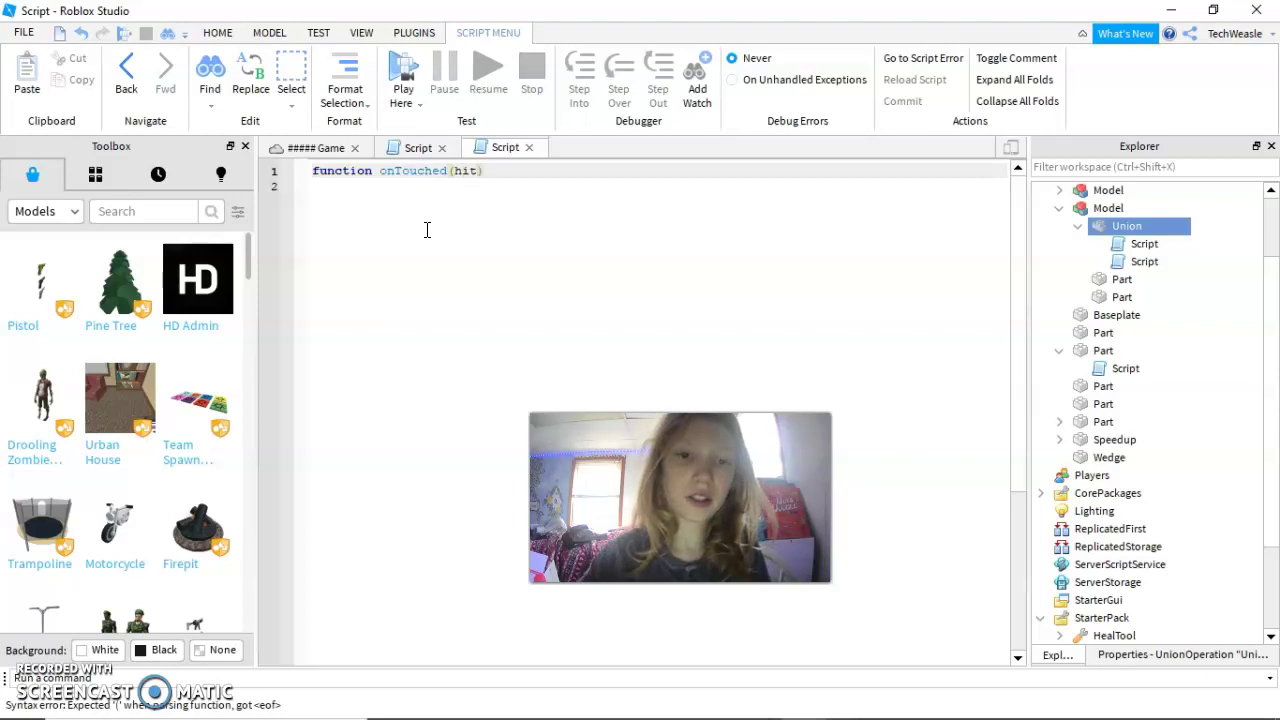
{"action": "left_click", "coordinate": [411, 190]}
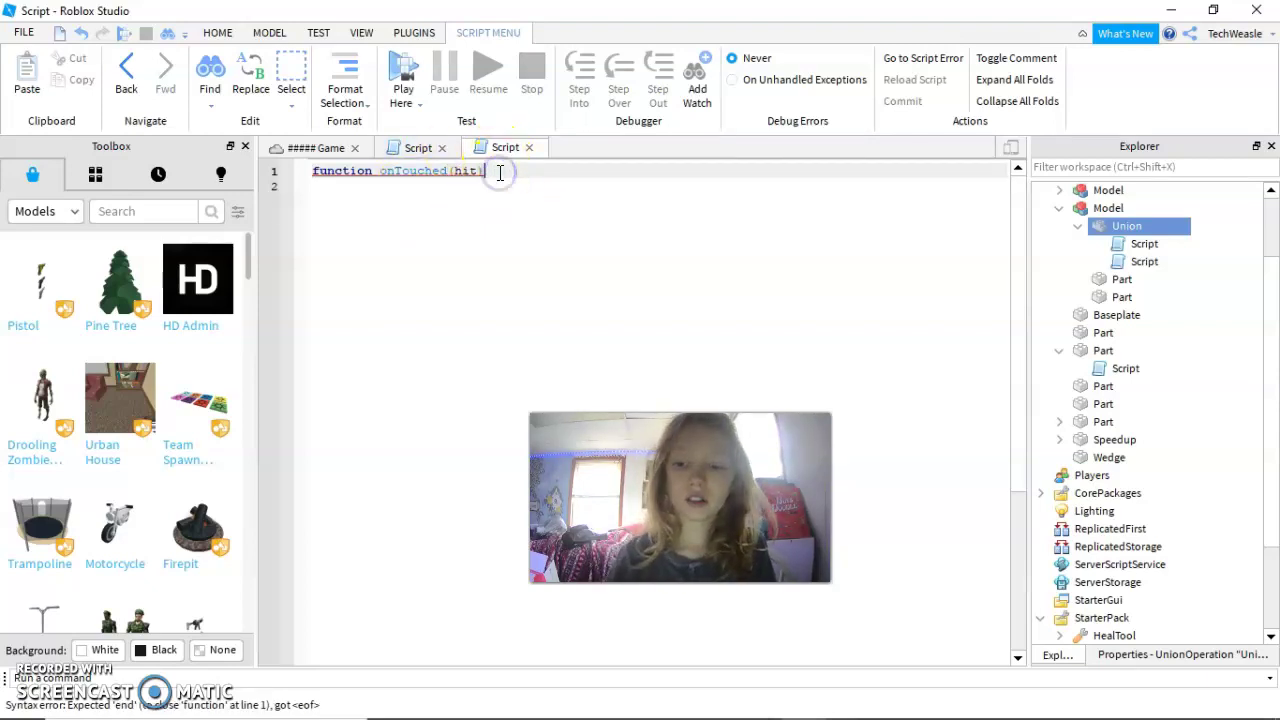
{"action": "key", "text": "Return"}
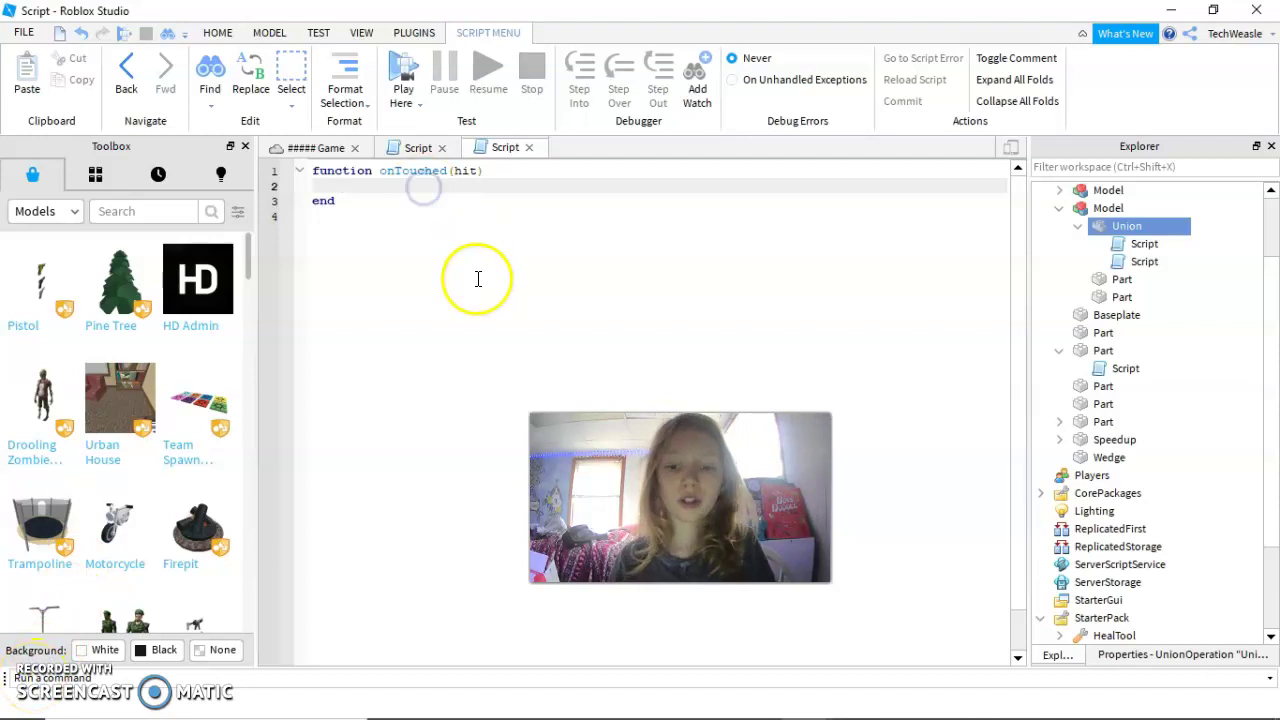
- Inside the function, declare local human = hit.Parent:findfirstchild("Humanoid")
{"action": "type", "text": "l"}
{"action": "type", "text": "l human"}
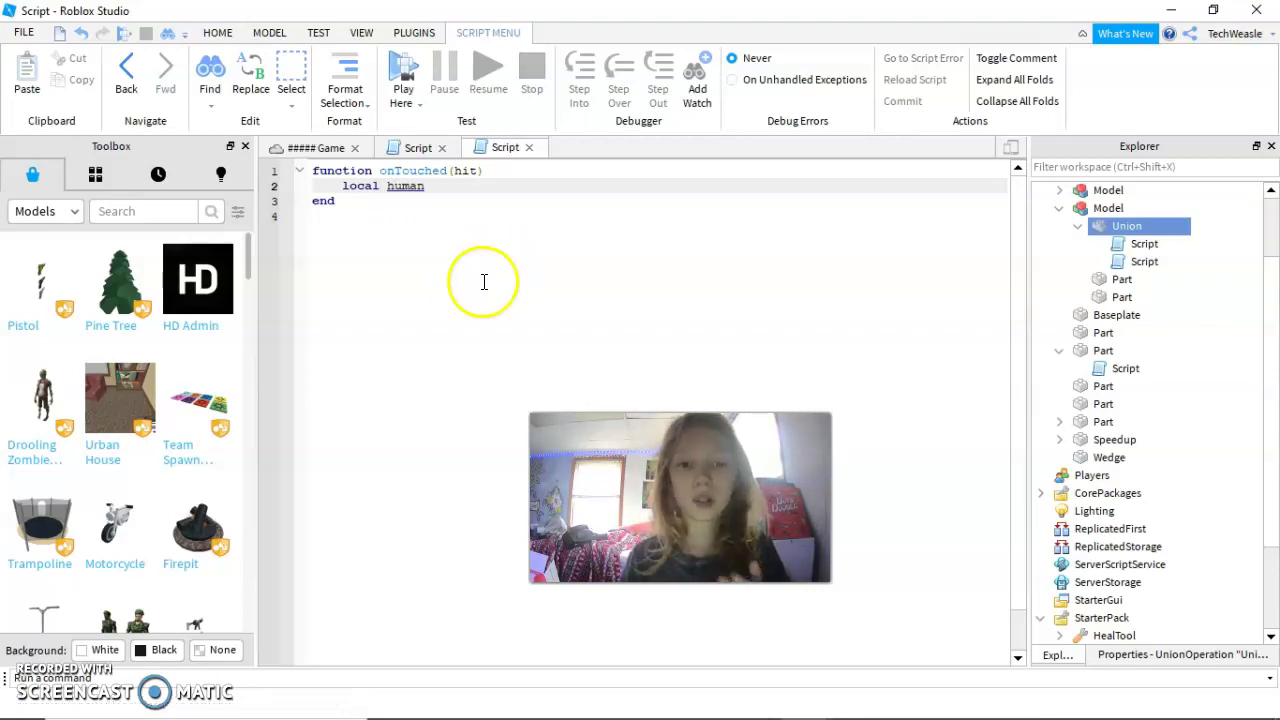
{"action": "type", "text": "= "}
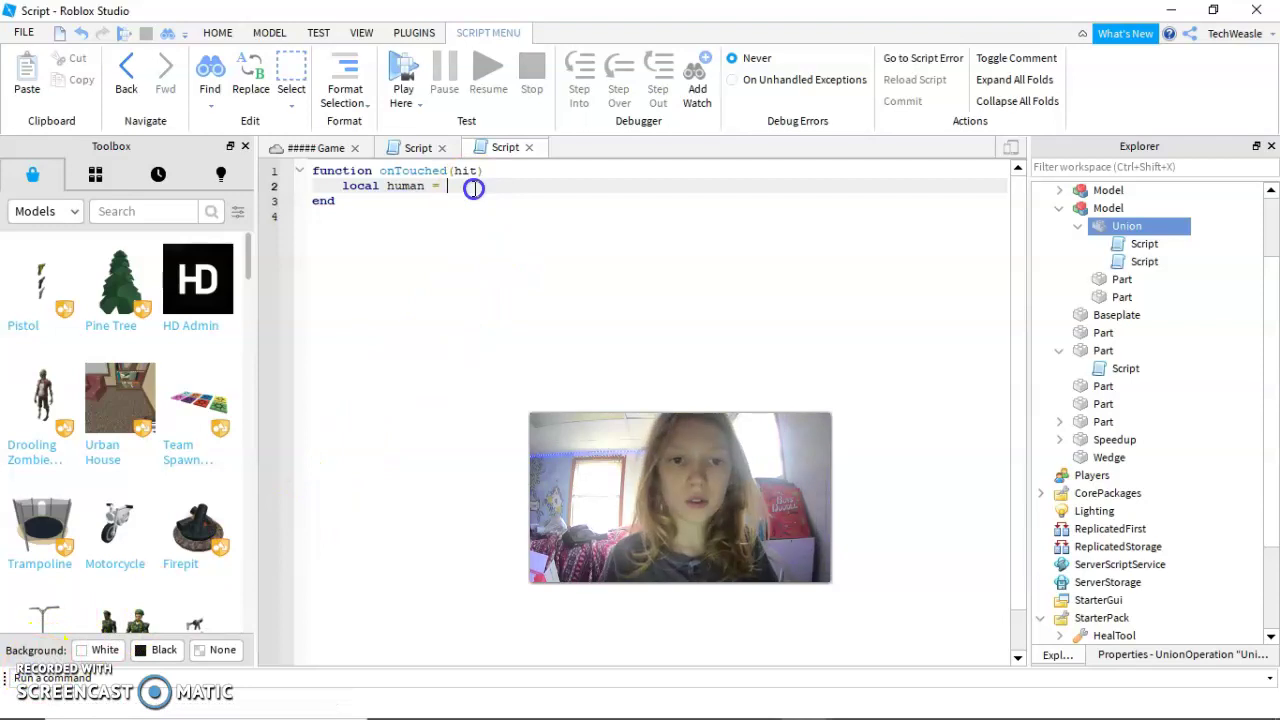
{"action": "type", "text": "hit.P"}
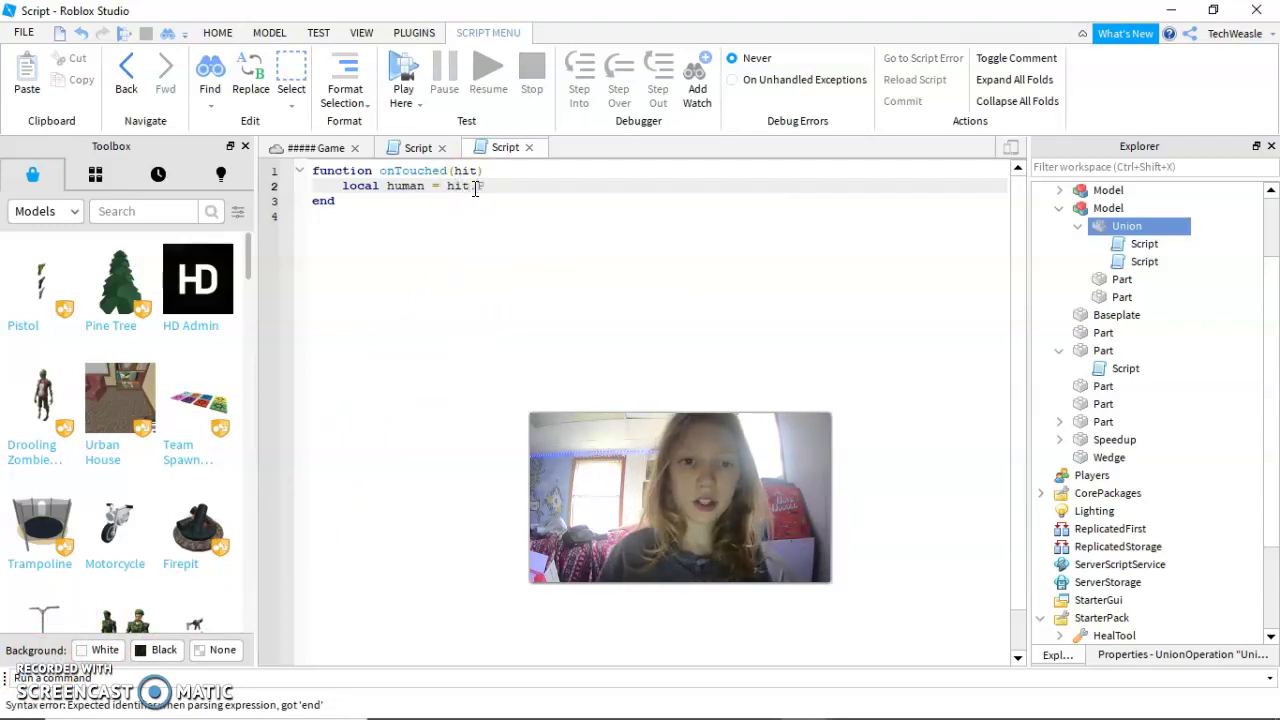
{"action": "type", "text": "arent:findfirstchild"}
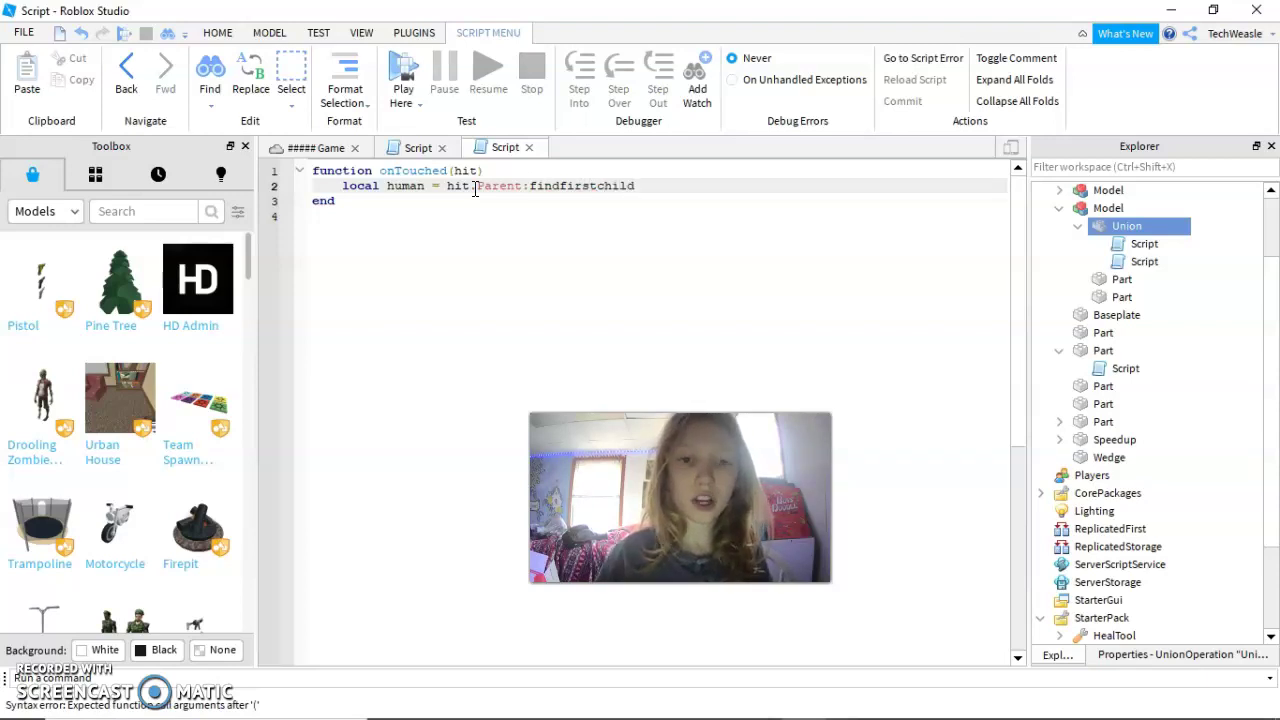
{"action": "left_click", "coordinate": [486, 188]}
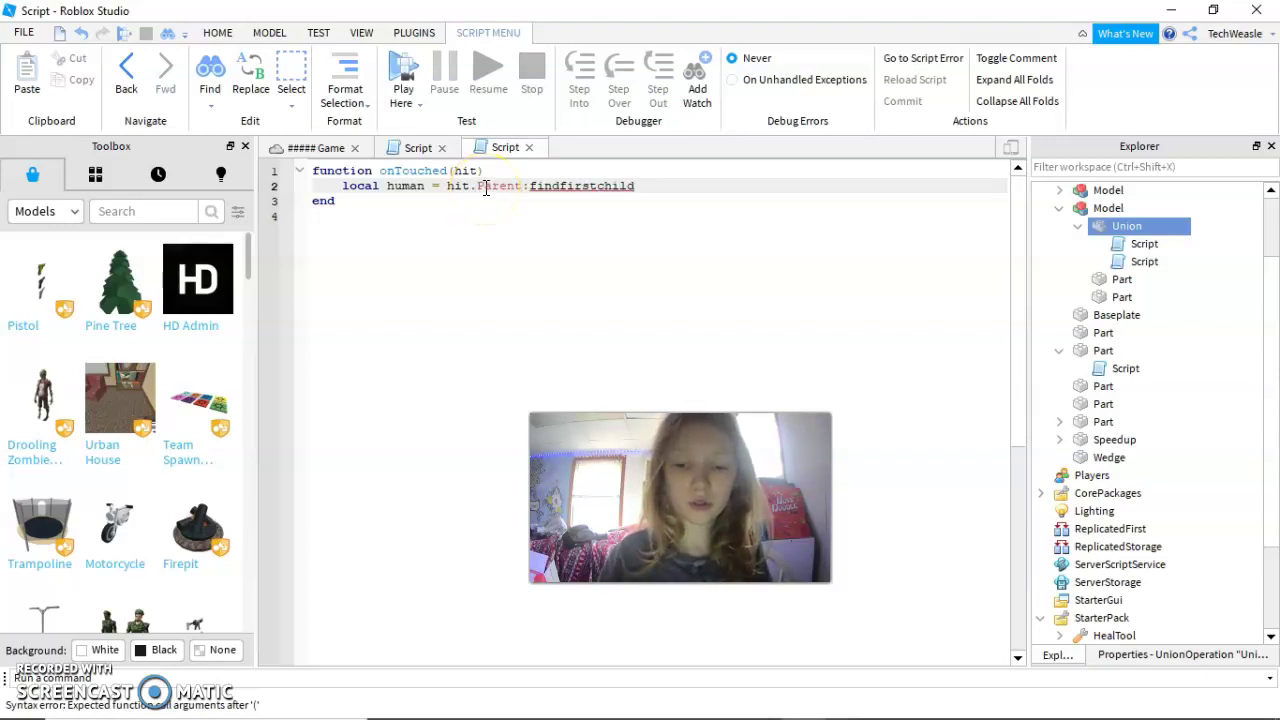
{"action": "type", "text": "()"}
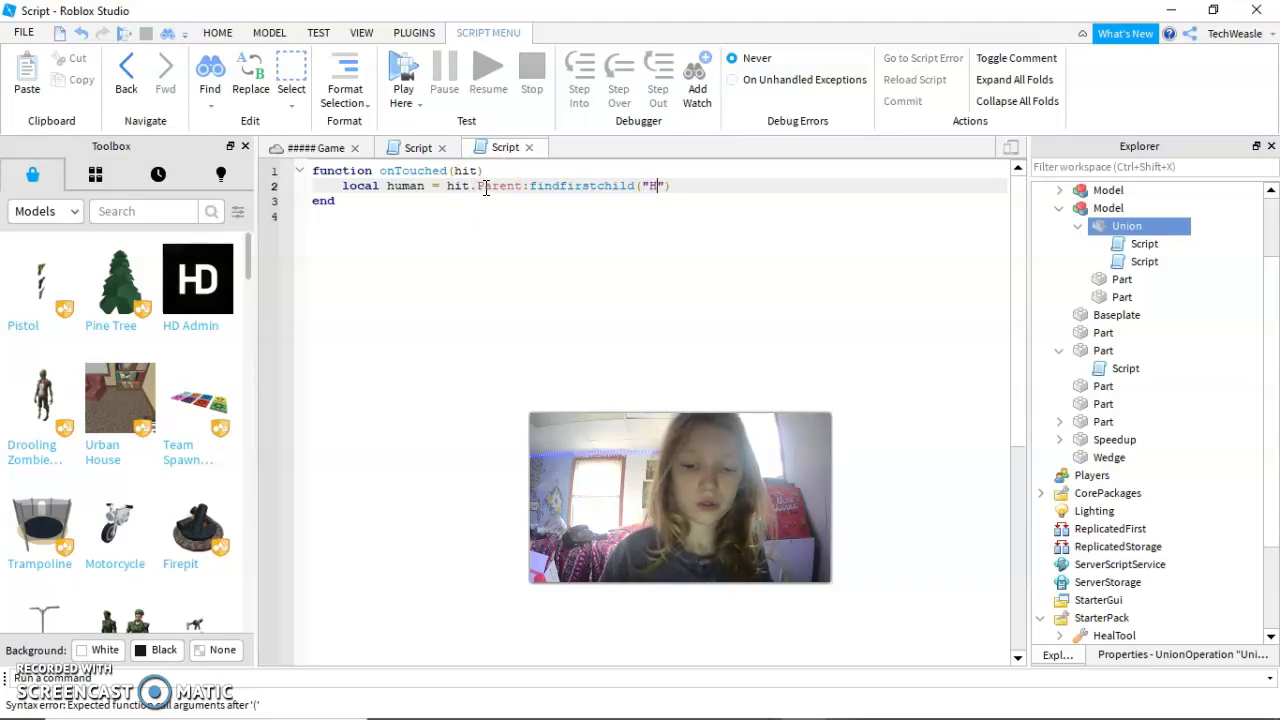
{"action": "type", "text": "\"Humanoid"}
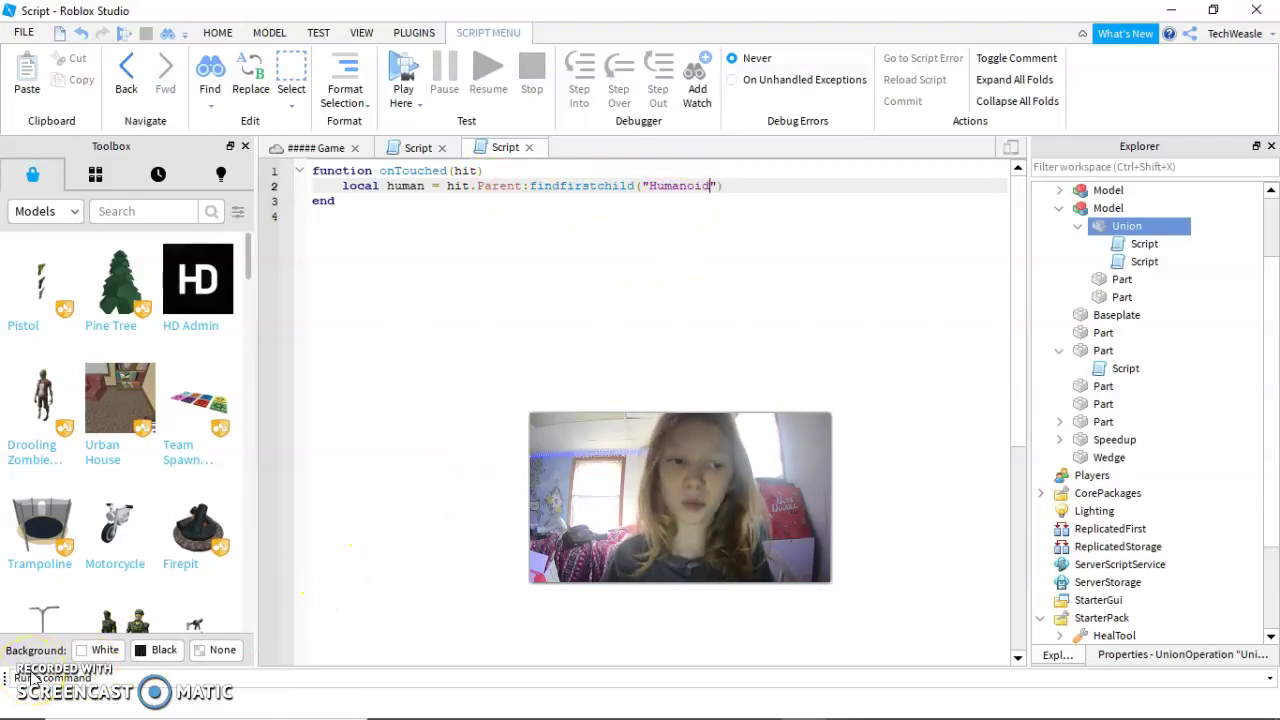
{"action": "key", "text": "End"}
- Below the human variable, add an if (human ~= nil) then block with its closing end
{"action": "key", "text": "Return"}
{"action": "type", "text": "if"}
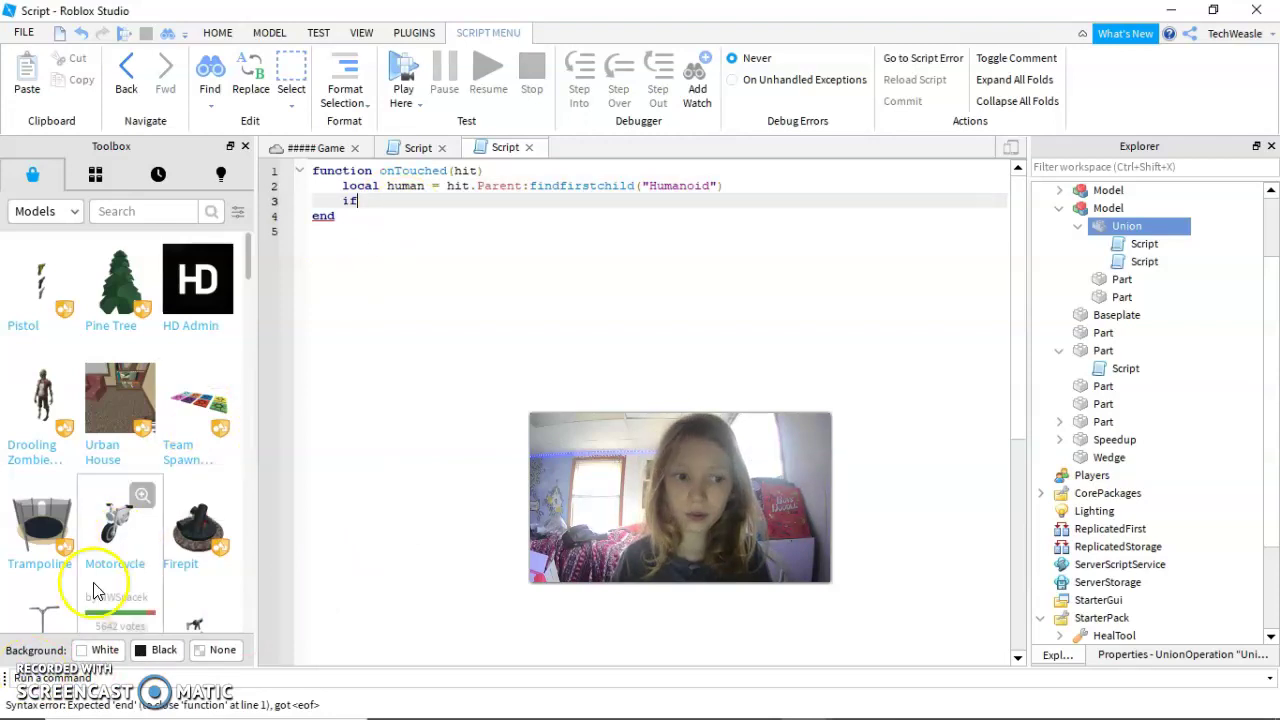
{"action": "type", "text": " (huam"}
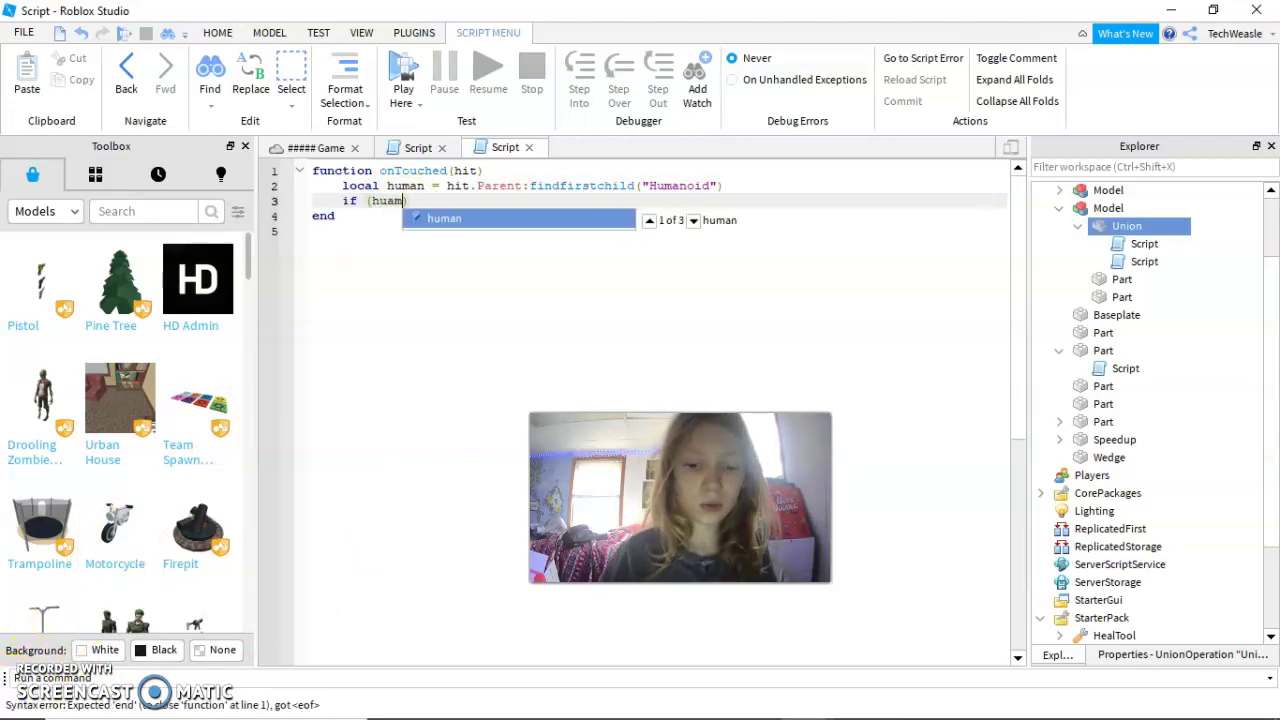
{"action": "key", "text": "BackSpace"}
{"action": "key", "text": "BackSpace"}
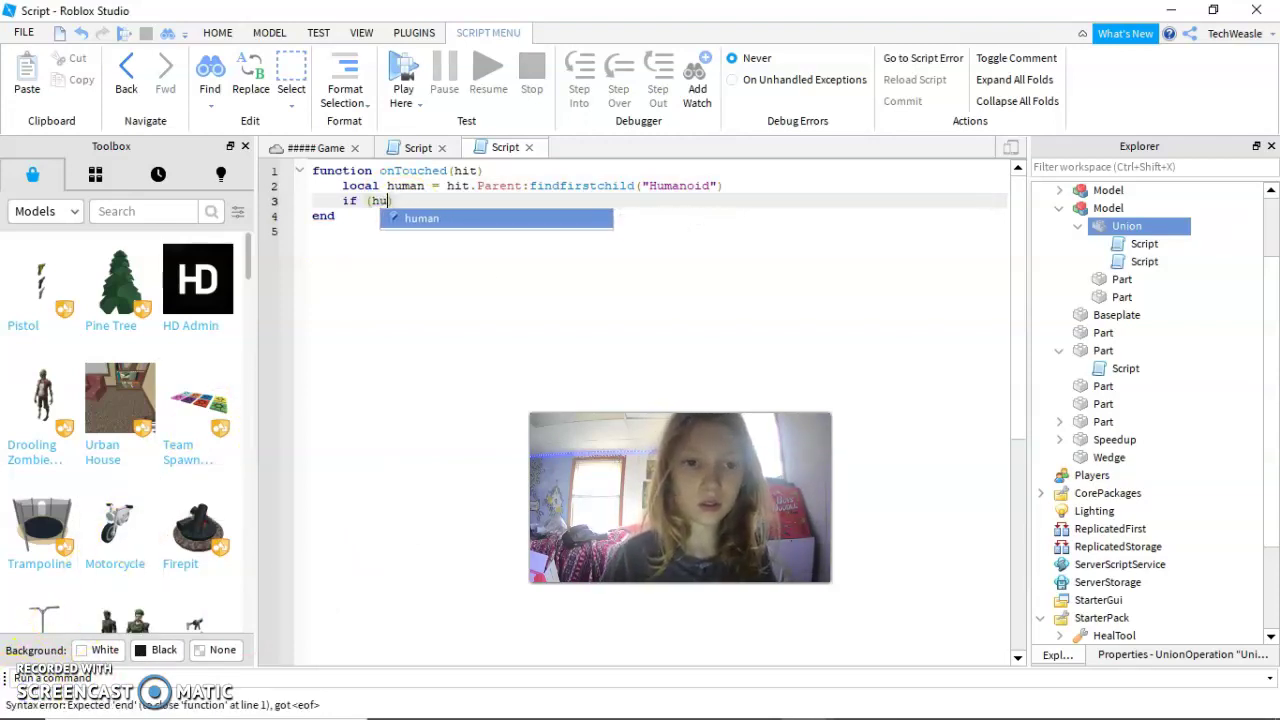
{"action": "key", "text": "BackSpace"}
{"action": "type", "text": "u"}
{"action": "key", "text": "Tab"}
{"action": "type", "text": ")"}
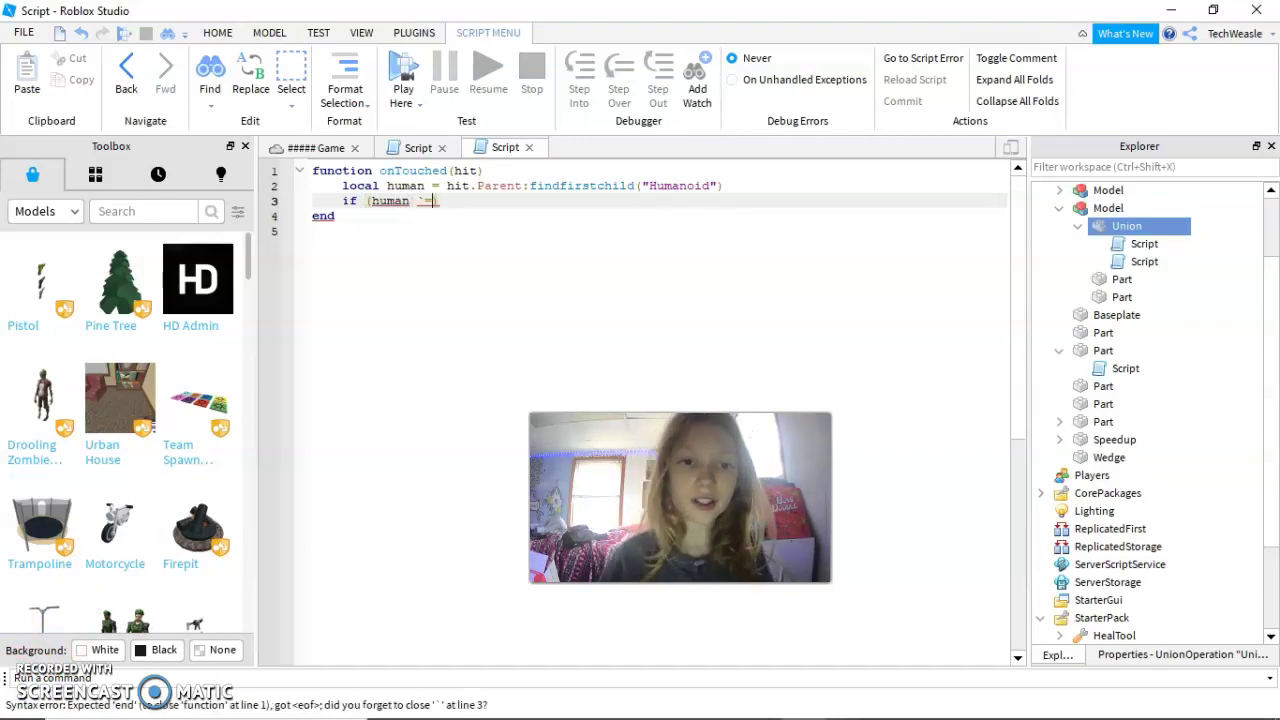
{"action": "type", "text": "~"}
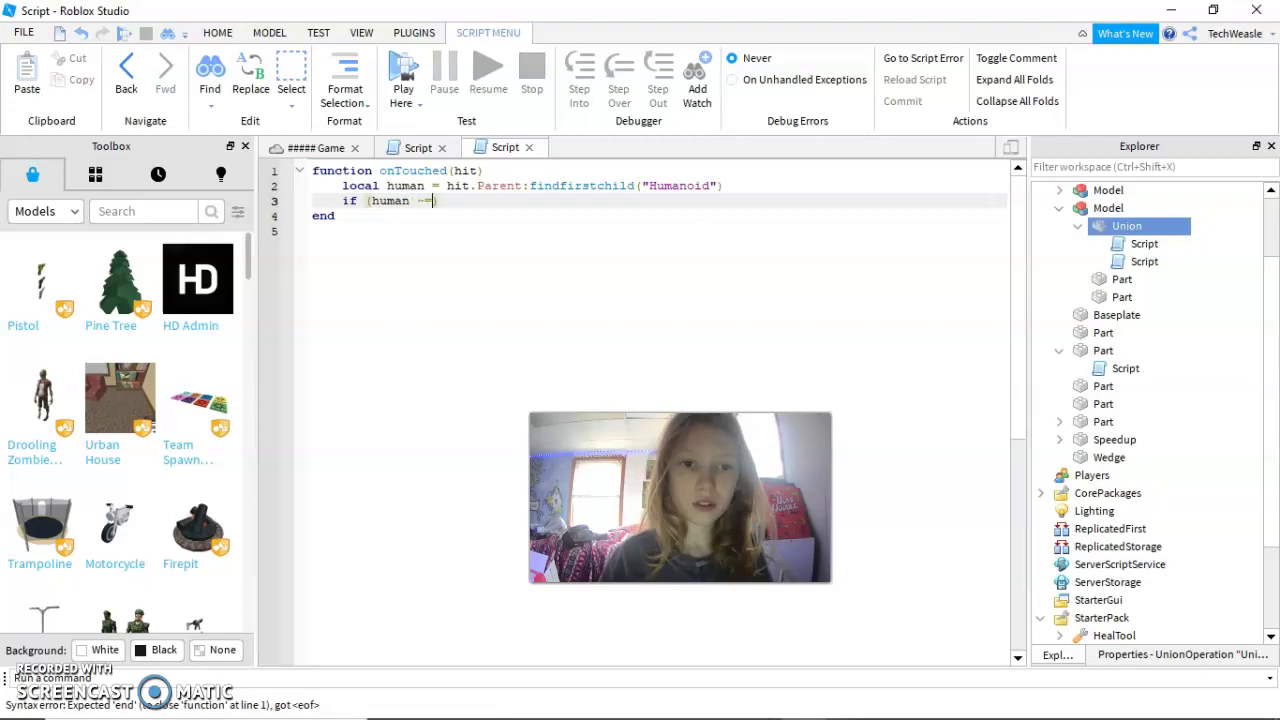
{"action": "type", "text": "= nil"}
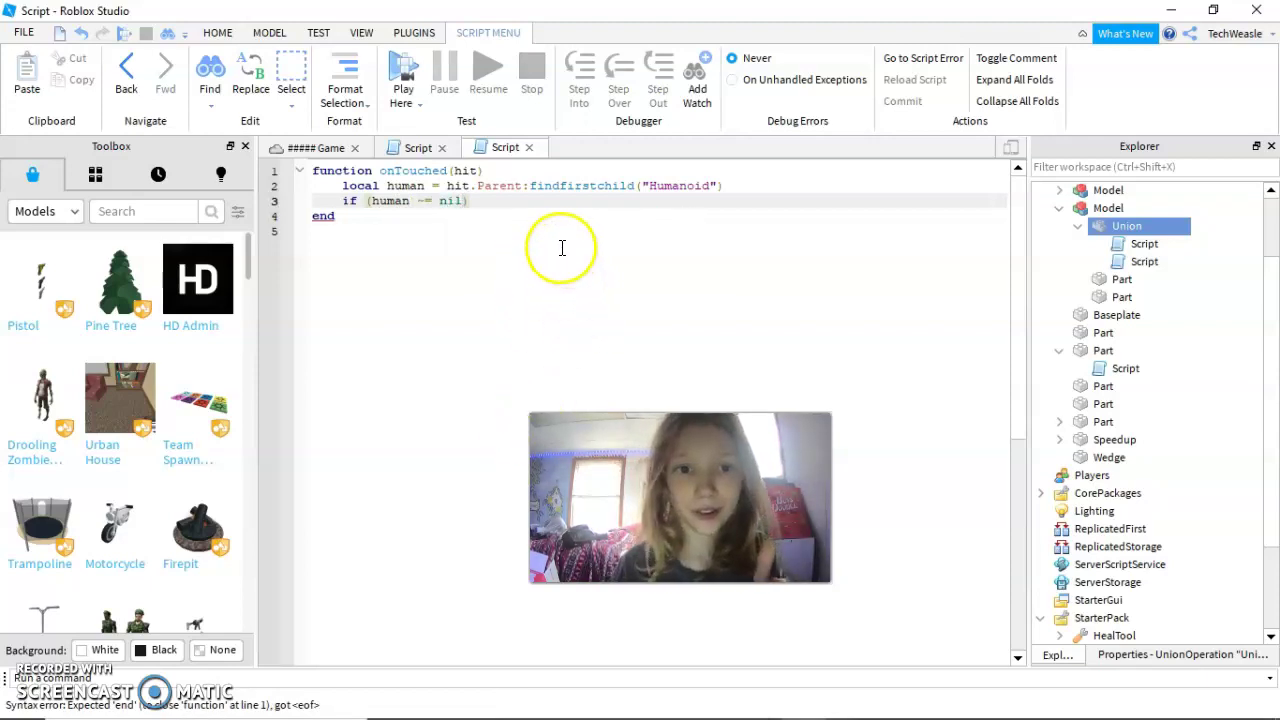
{"action": "left_click", "coordinate": [503, 204]}
{"action": "key", "text": "Return"}
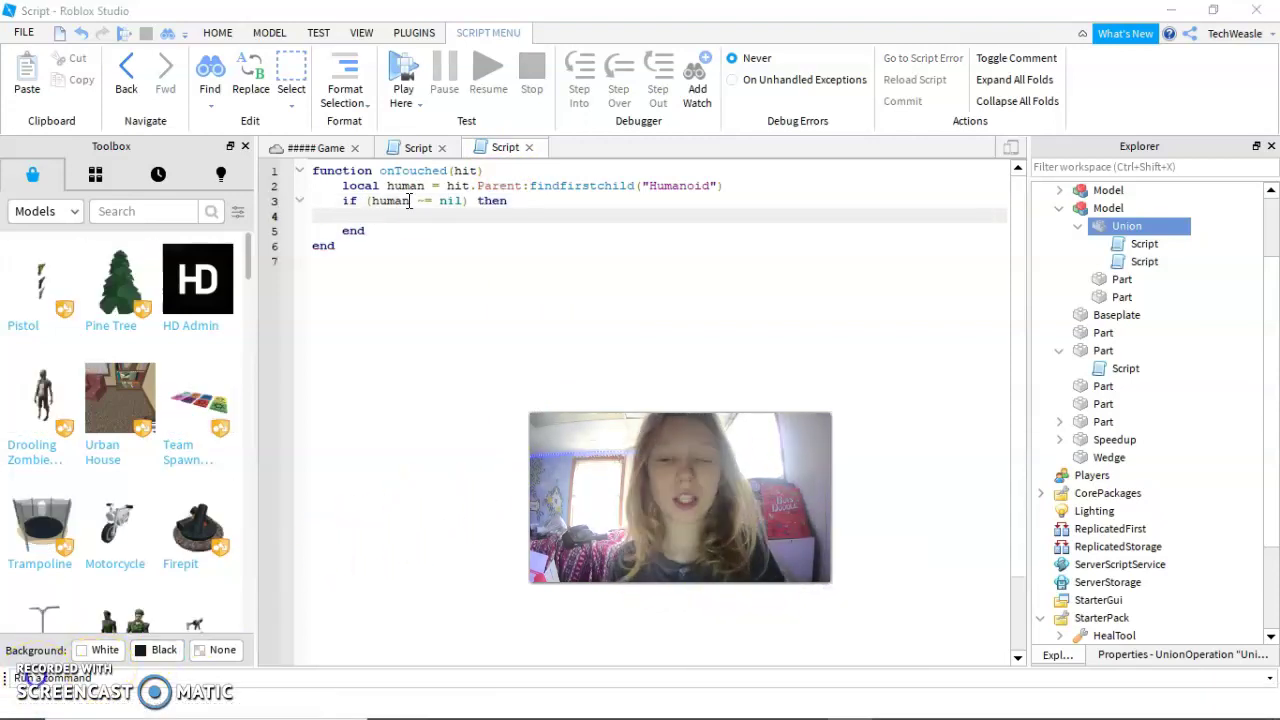
{"action": "left_click", "coordinate": [463, 201]}
{"action": "type", "text": ")"}
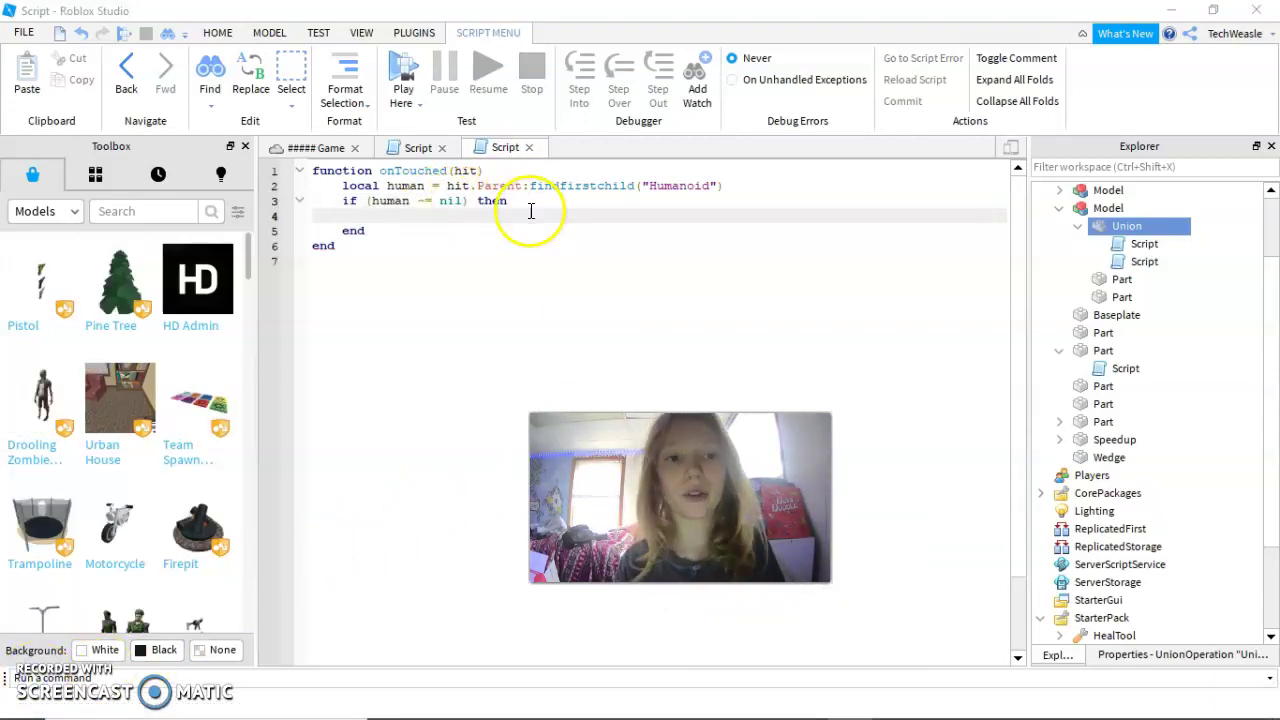
- Inside the if block, set human.Health = human.Health - 10, and below the function add script.Parent.Touched:connect(onTouched)
{"action": "left_click", "coordinate": [502, 226]}
{"action": "left_click", "coordinate": [503, 219]}
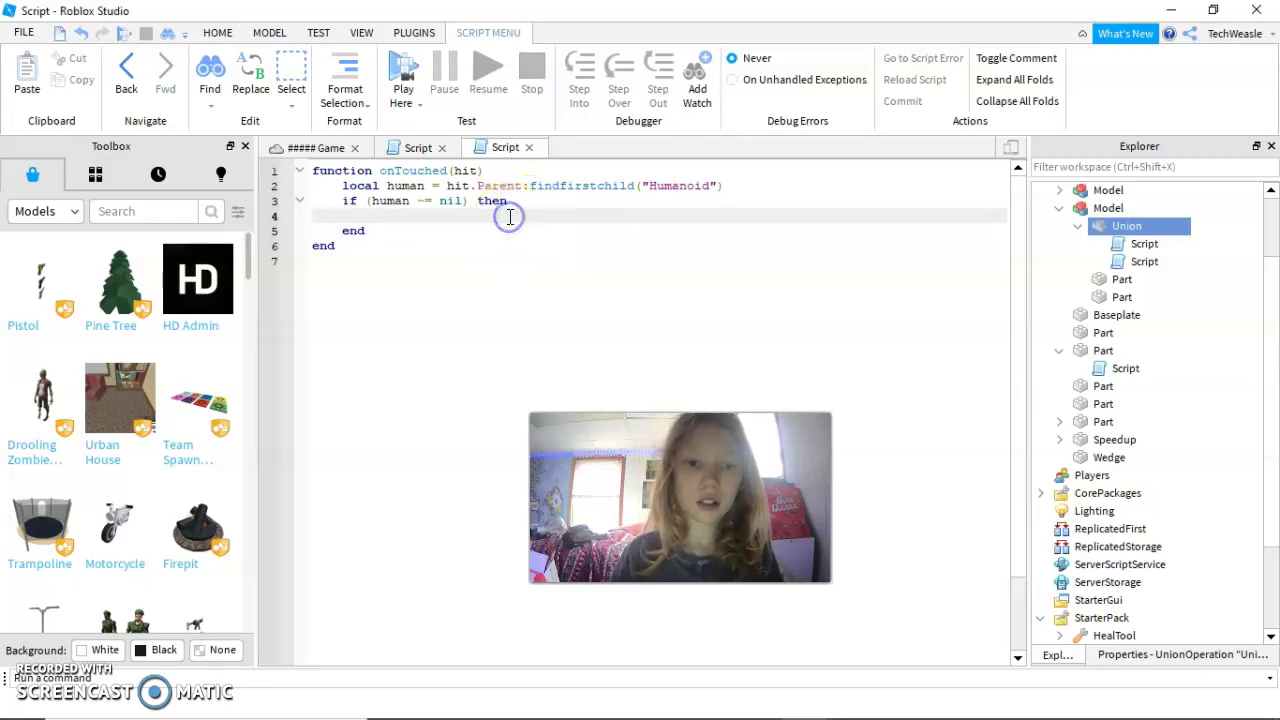
{"action": "type", "text": "human."}
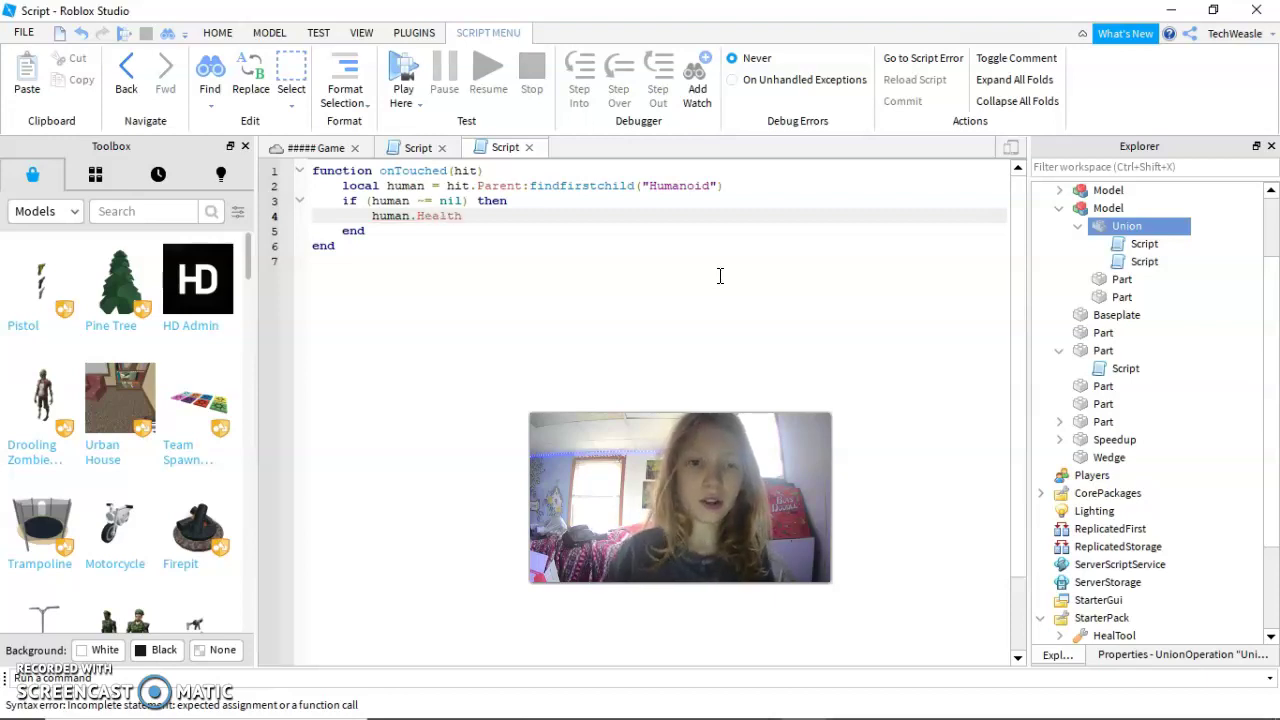
{"action": "type", "text": "Health = human.Heal"}
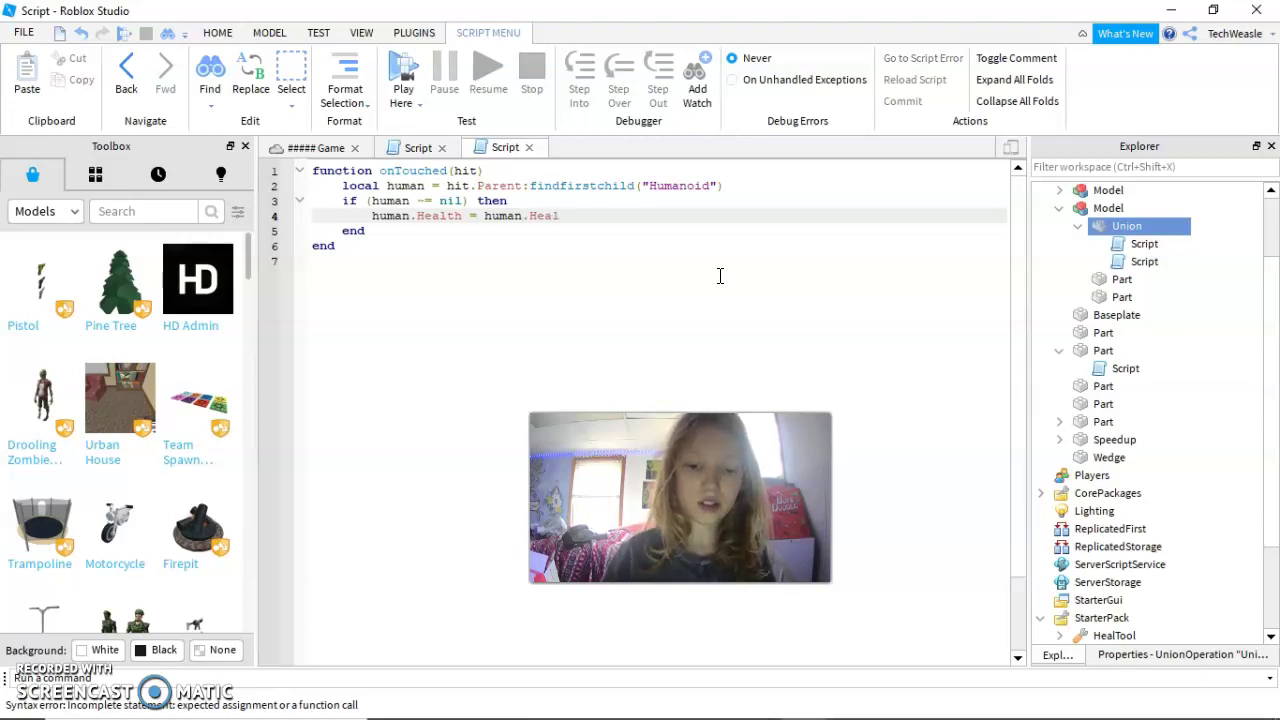
{"action": "type", "text": "th -"}
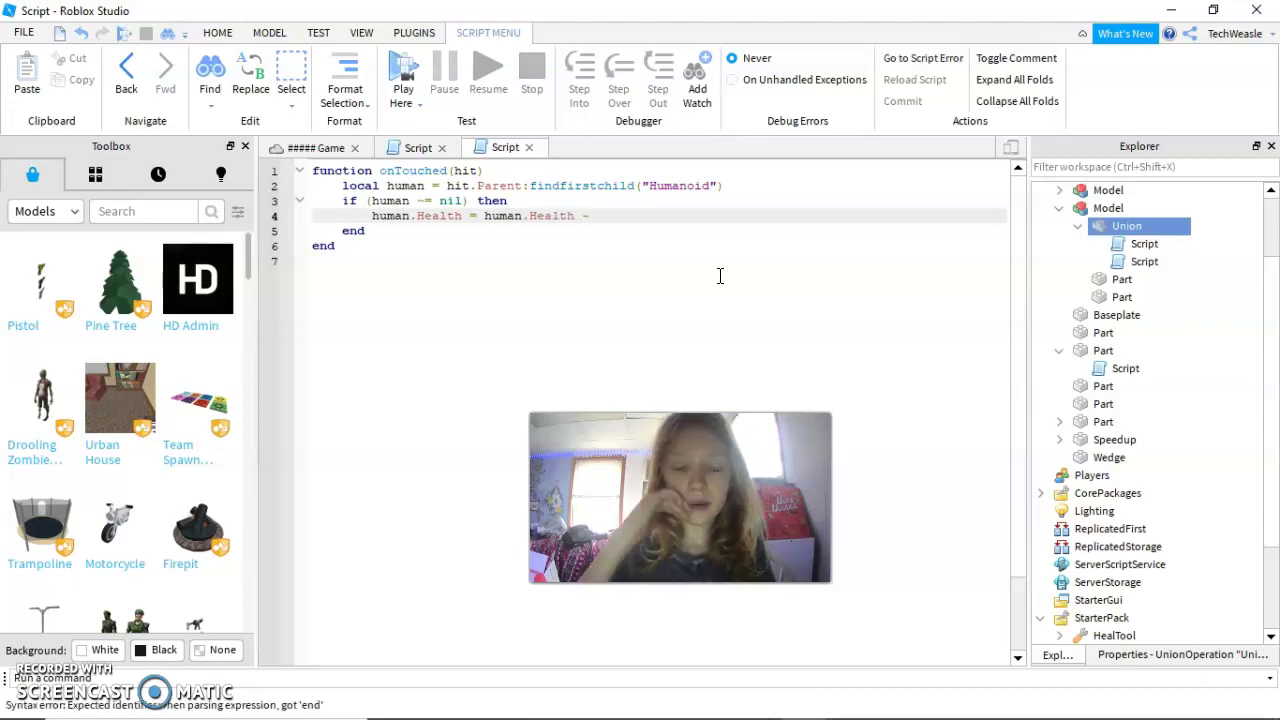
{"action": "type", "text": " 10"}
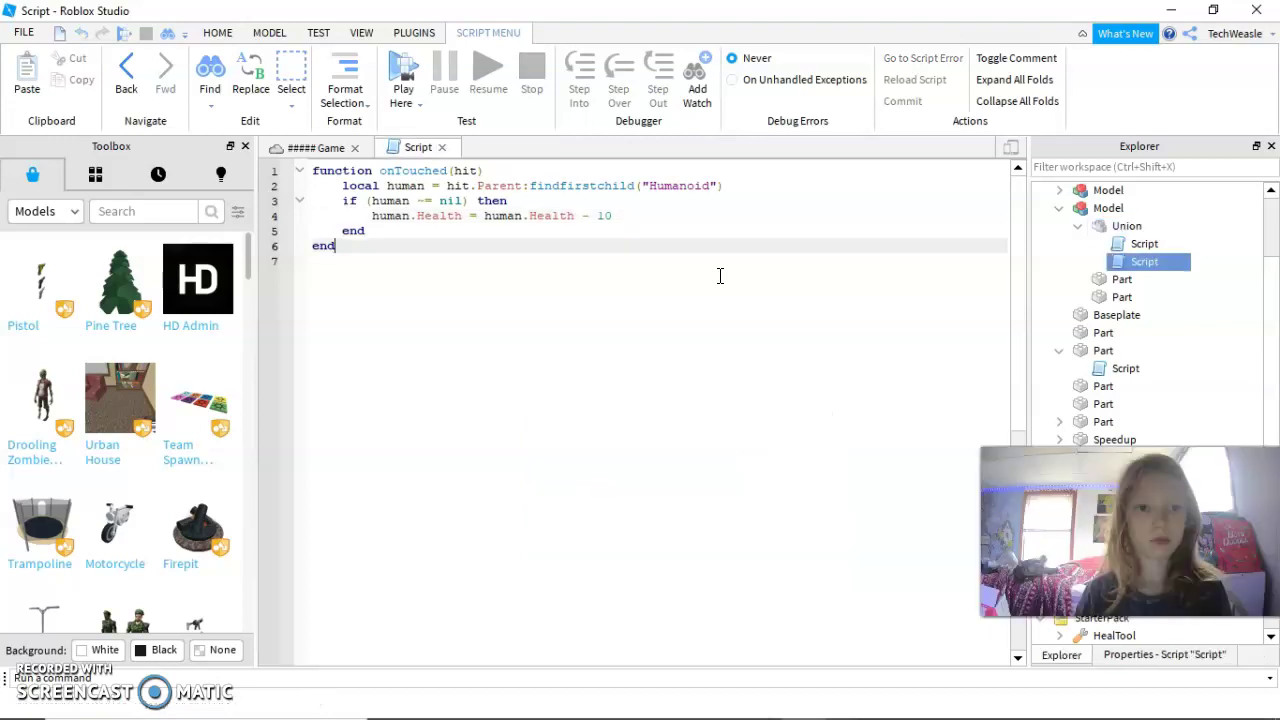
{"action": "left_click", "coordinate": [414, 317]}
{"action": "type", "text": "script.Parent.Touched:connect(onTouched"}
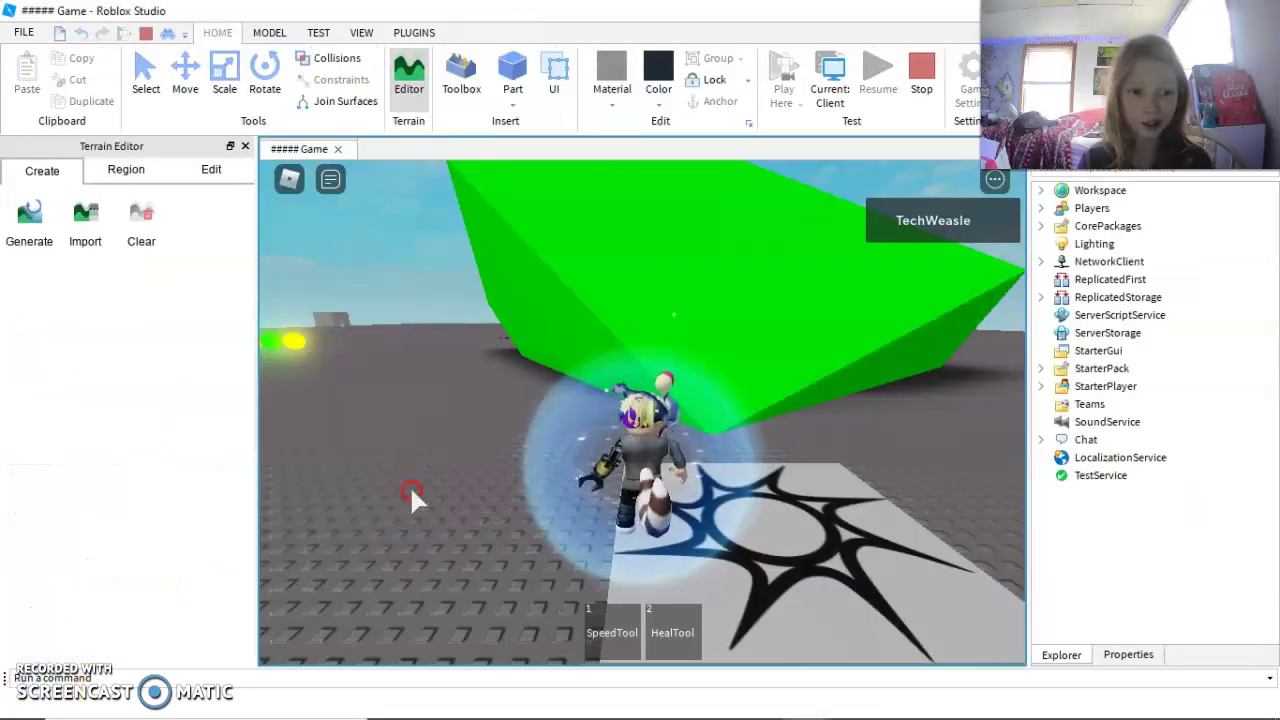
- Walk the character onto the spike trap in a playtest and check whether touching the spike damages it
{"action": "key", "text": "w"}
{"action": "right_click_drag", "start_coordinate": [411, 488], "coordinate": [411, 490]}
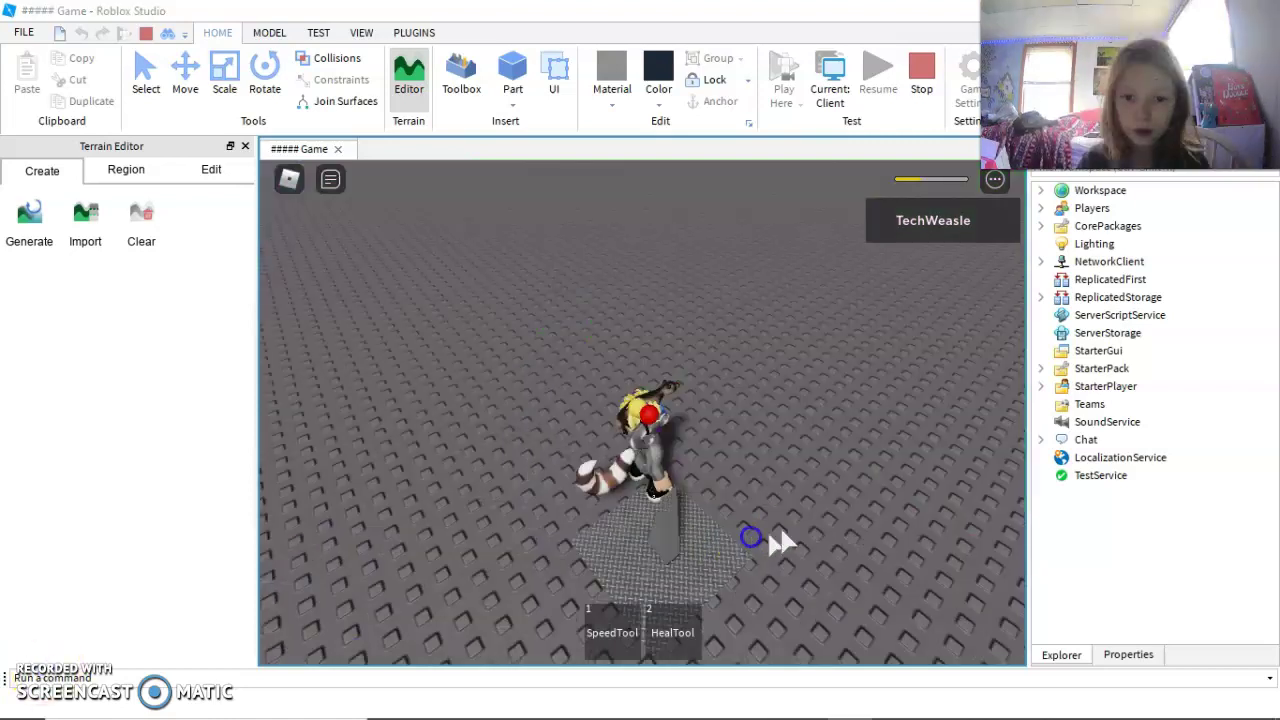
{"action": "right_click_drag", "start_coordinate": [782, 530], "coordinate": [794, 527]}
{"action": "left_click", "coordinate": [794, 527]}
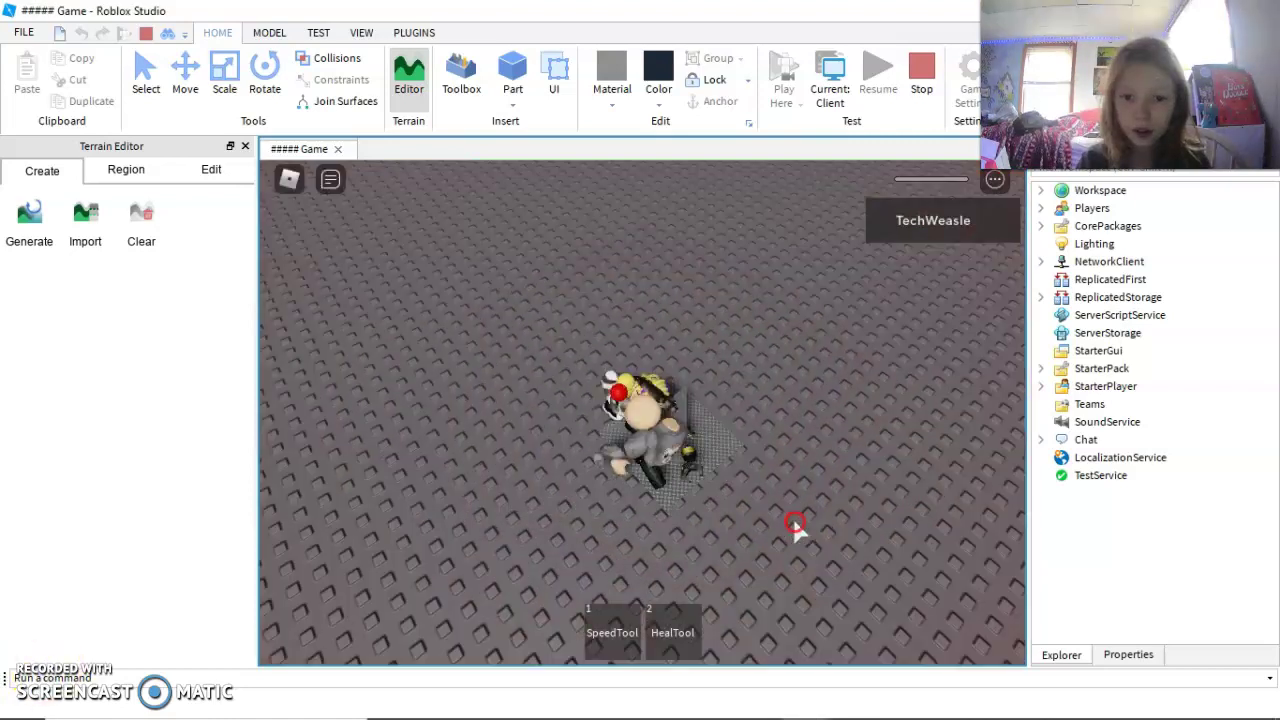
{"action": "left_click", "coordinate": [796, 527]}
{"action": "left_click", "coordinate": [796, 523]}
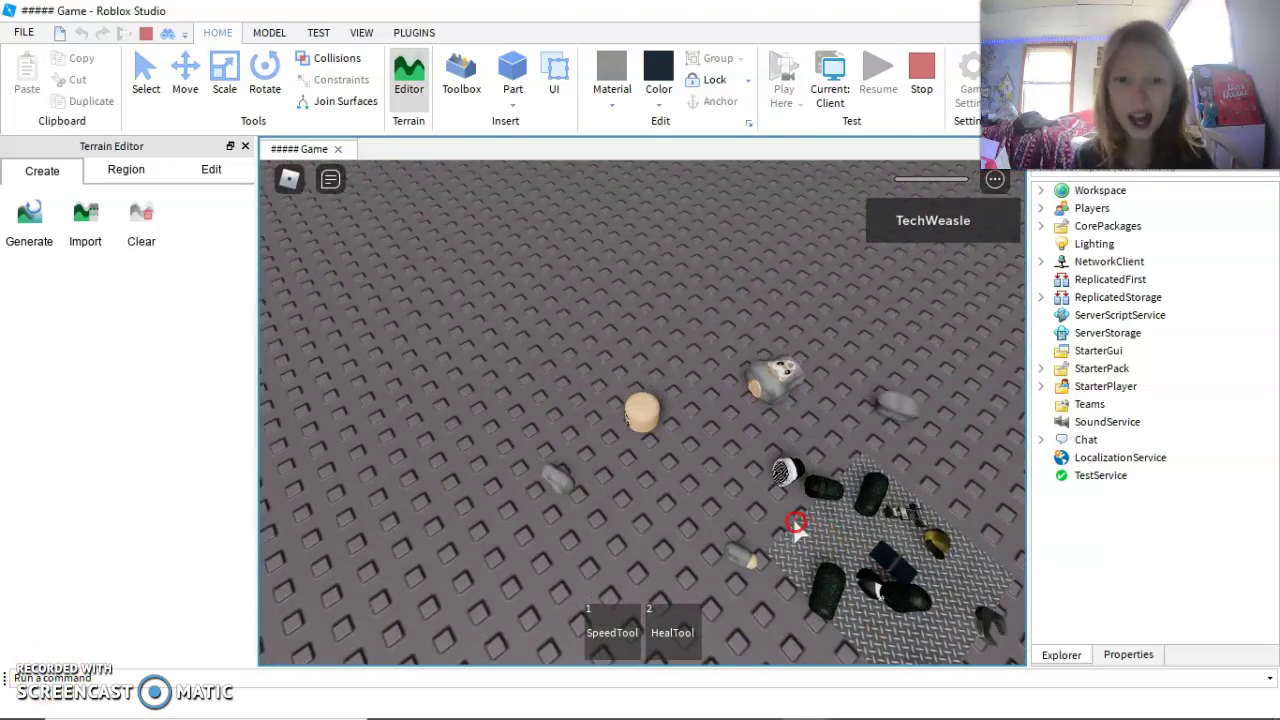
{"action": "left_click", "coordinate": [634, 523]}
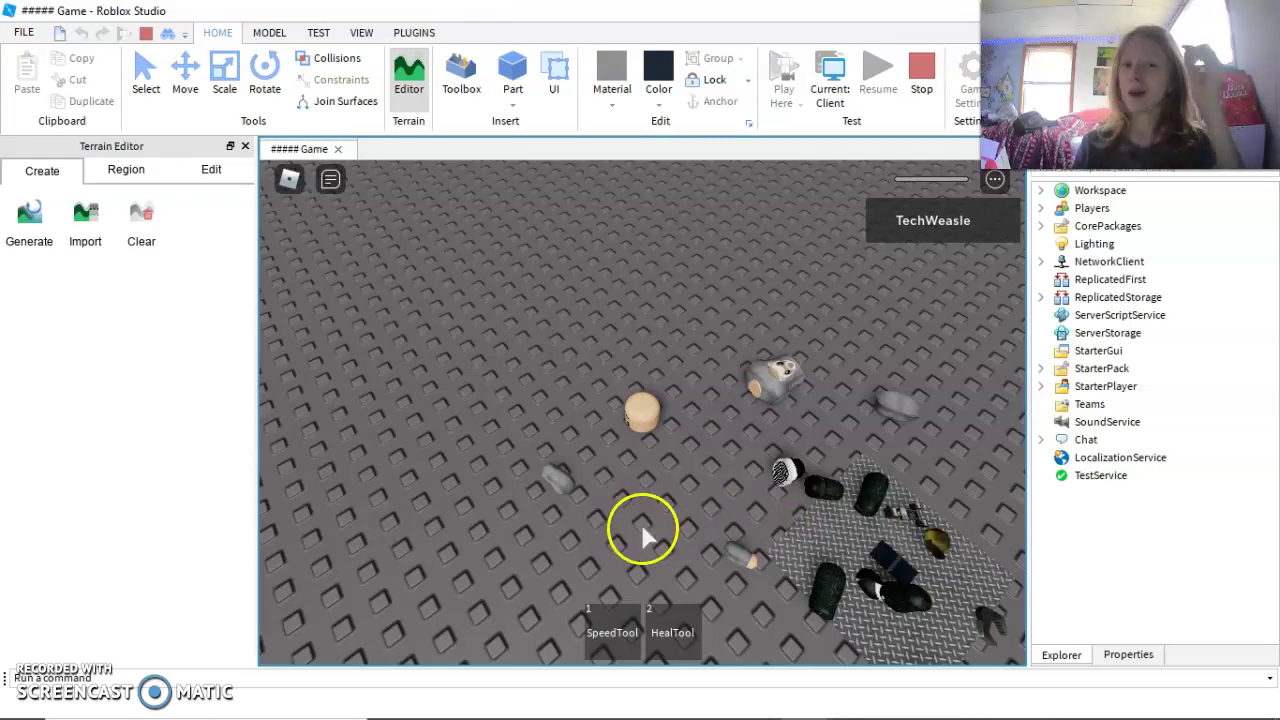